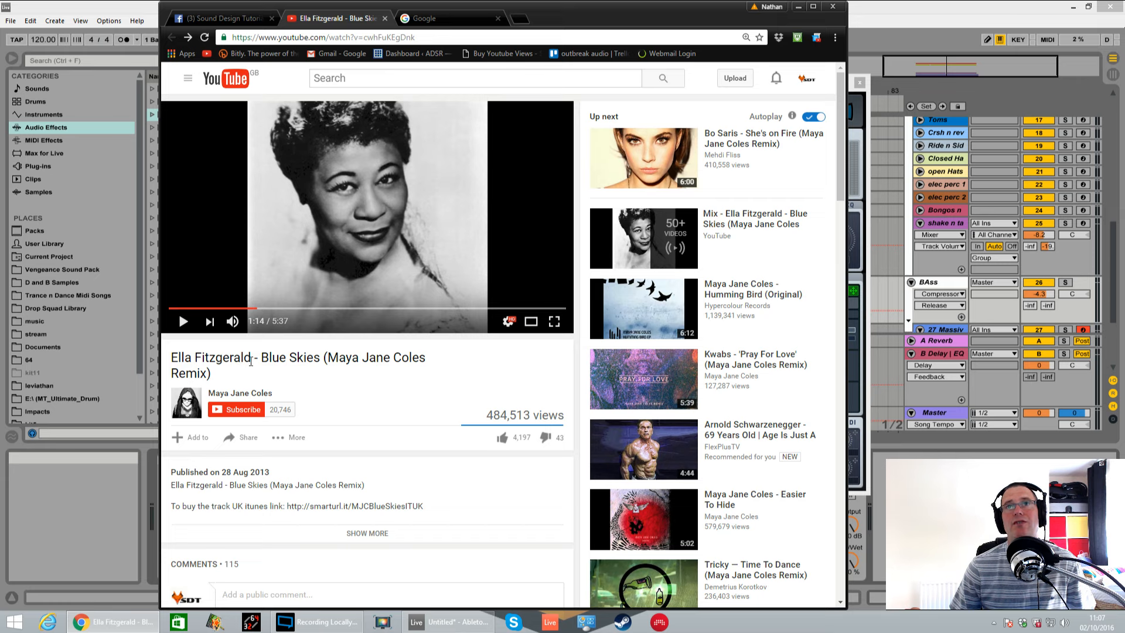
- Move the browser and the Massive window off the arrangement and play the bass section from bar 65
drag(642, 24, 0, 89)
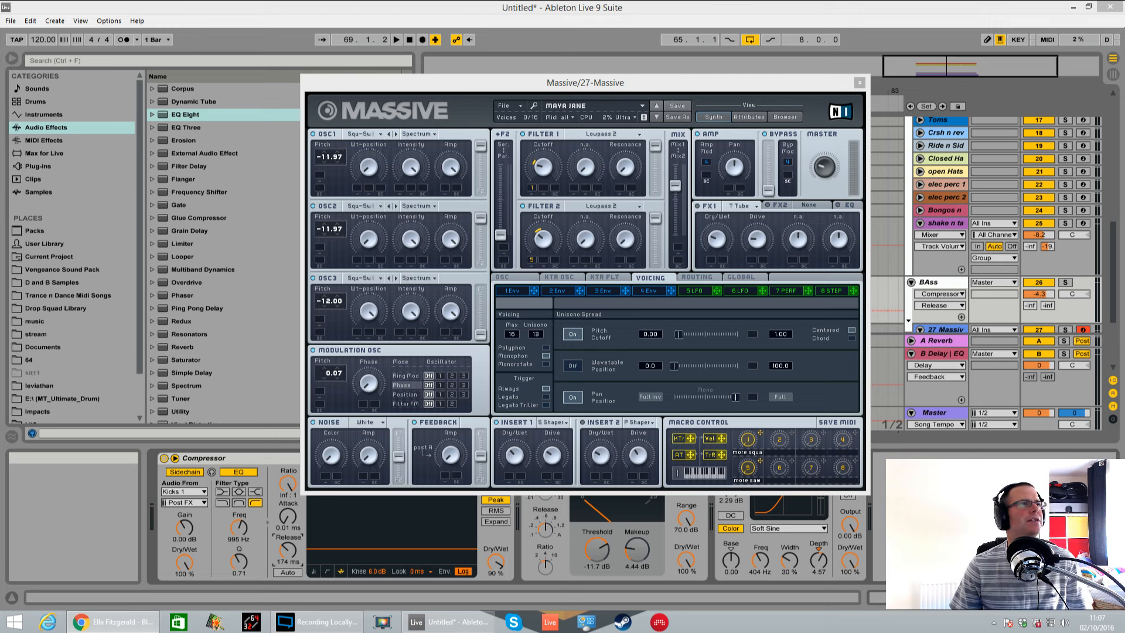
drag(531, 92, 48, 158)
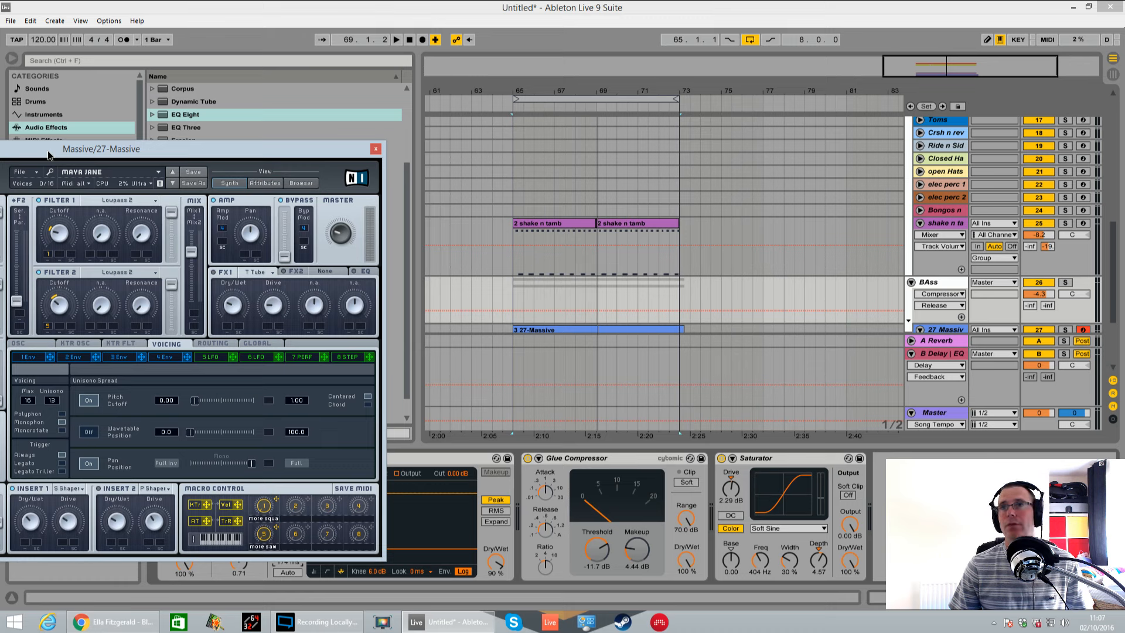
click(511, 289)
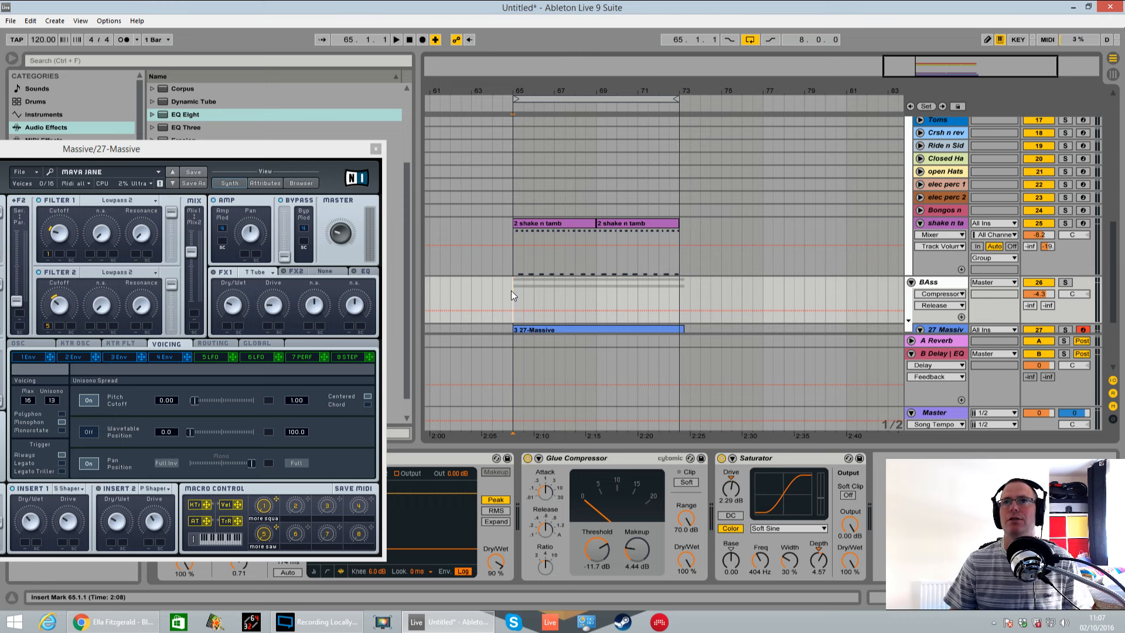
scroll(504, 315, down, 4)
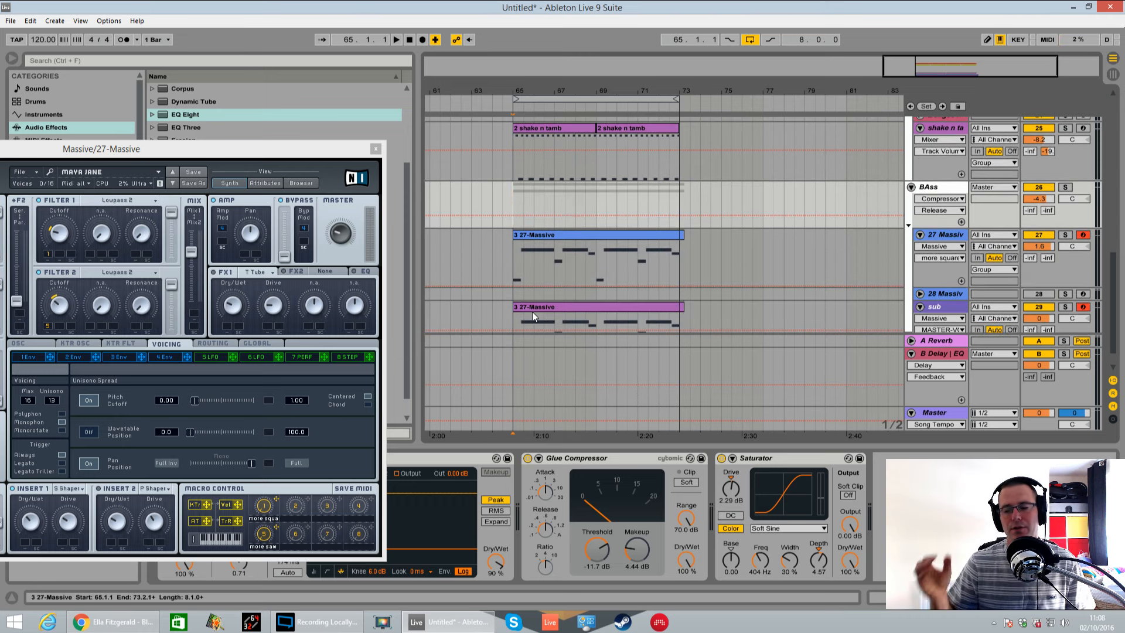
key(space)
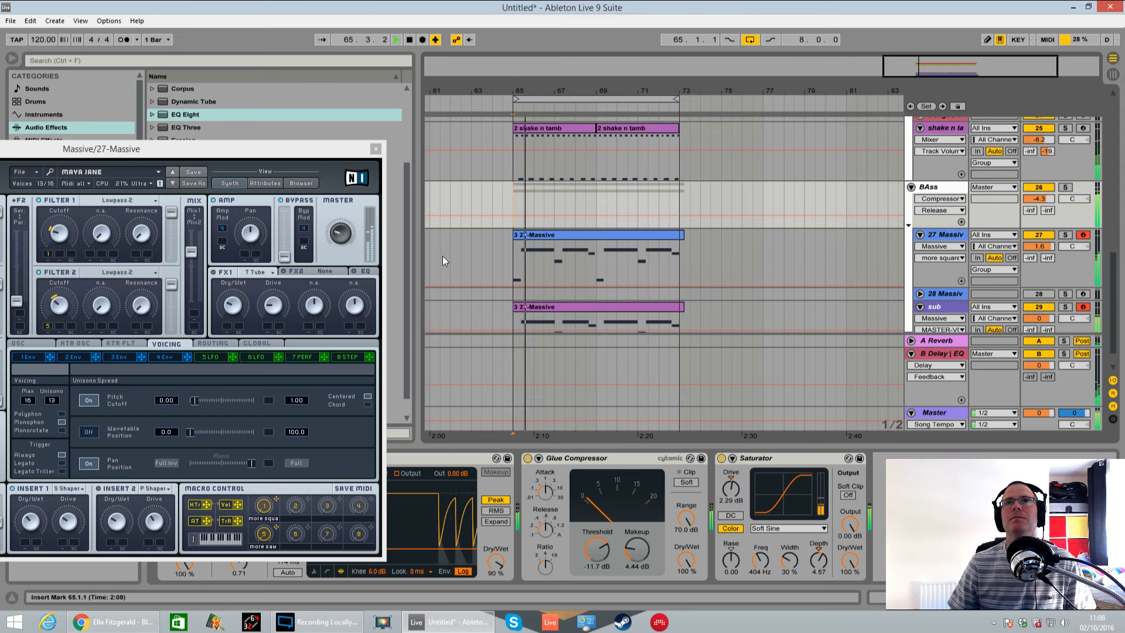
- Bring the Massive window back and adjust the more saw and more square macros during playback, raising the 27-Massive track volume to 2.9 dB
drag(308, 154, 673, 102)
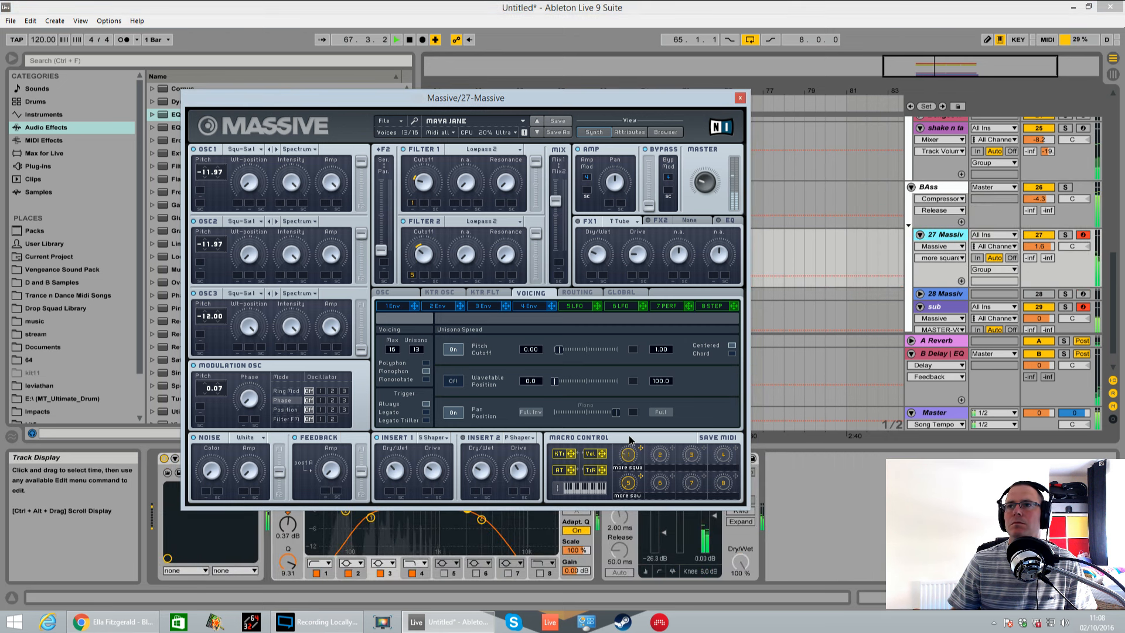
drag(629, 480, 639, 439)
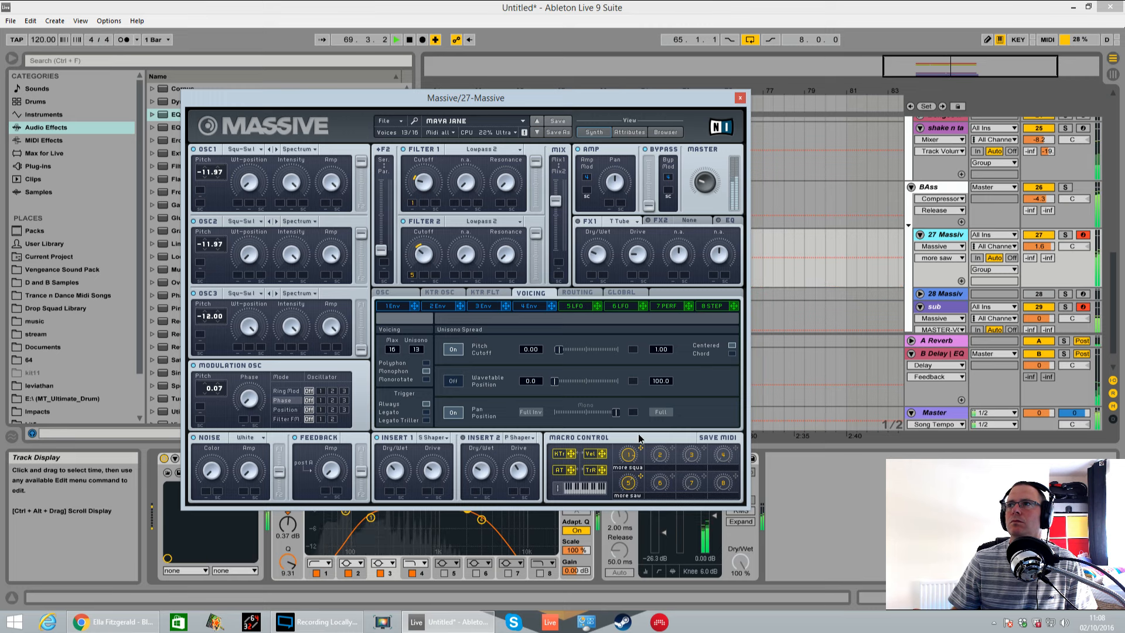
click(1039, 245)
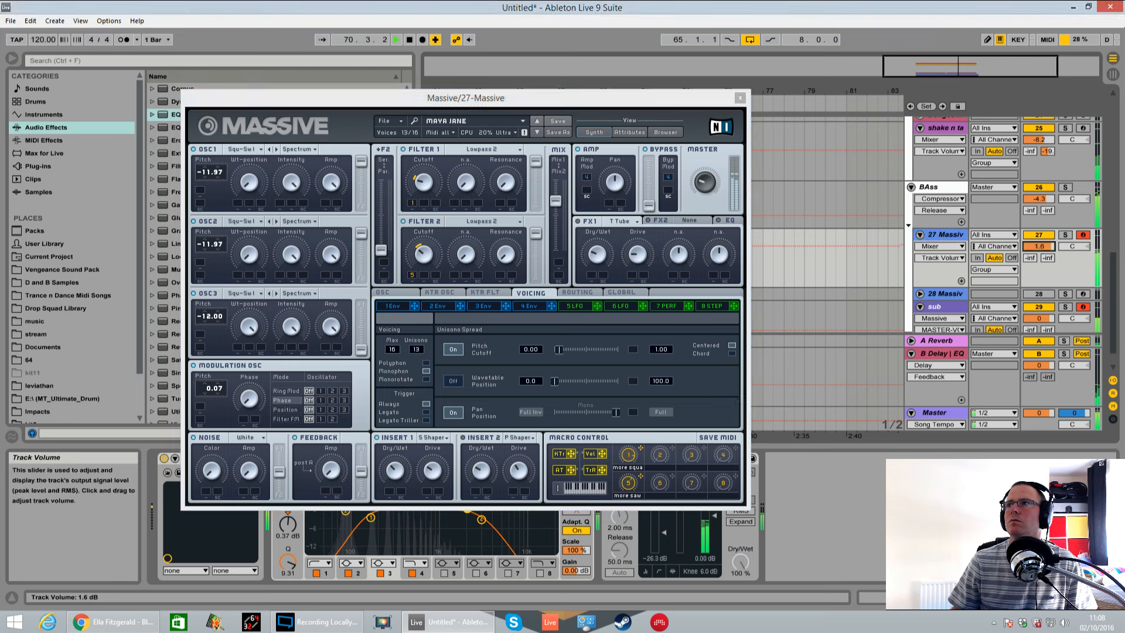
click(631, 450)
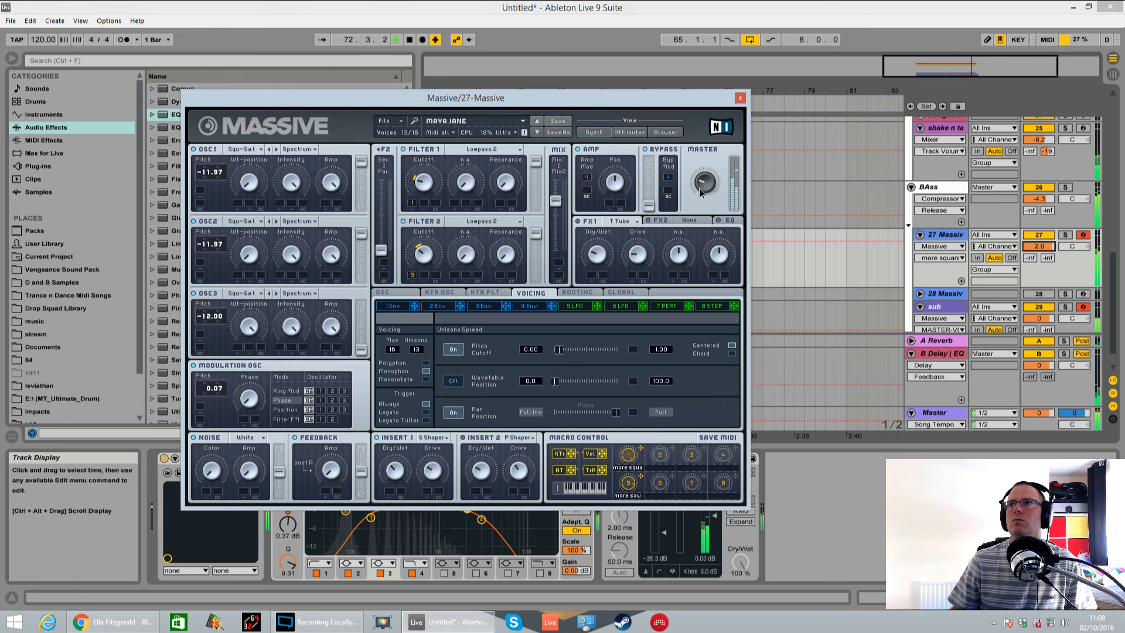
drag(632, 504, 625, 529)
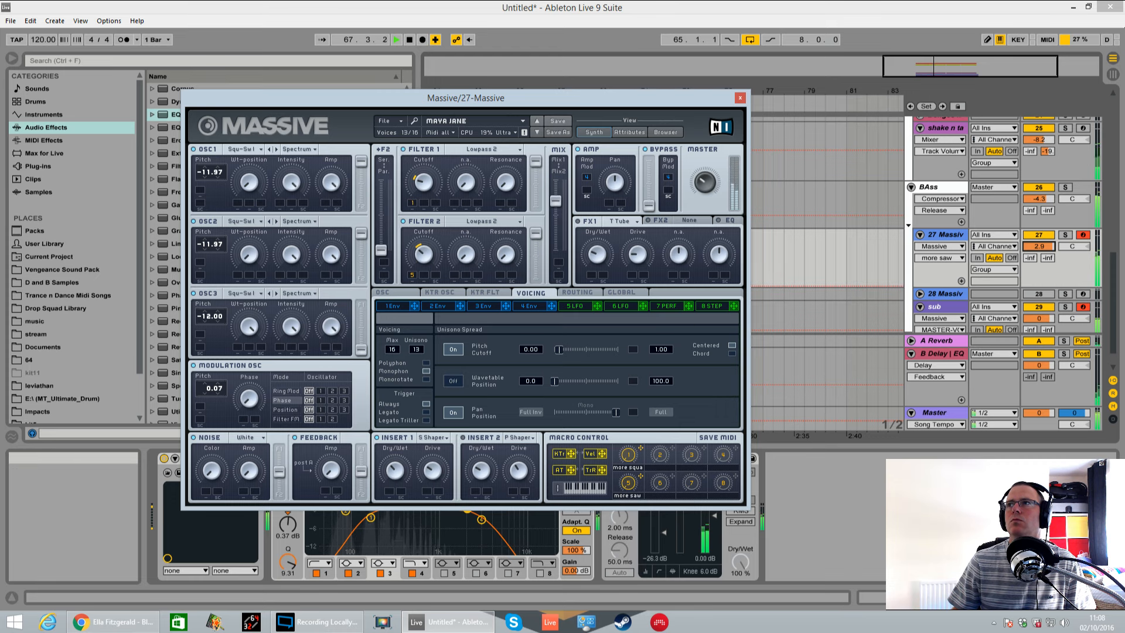
- Raise the BAss group volume to -1.1 dB and solo the group while auditioning Massive's more square macro
drag(1040, 200, 1040, 190)
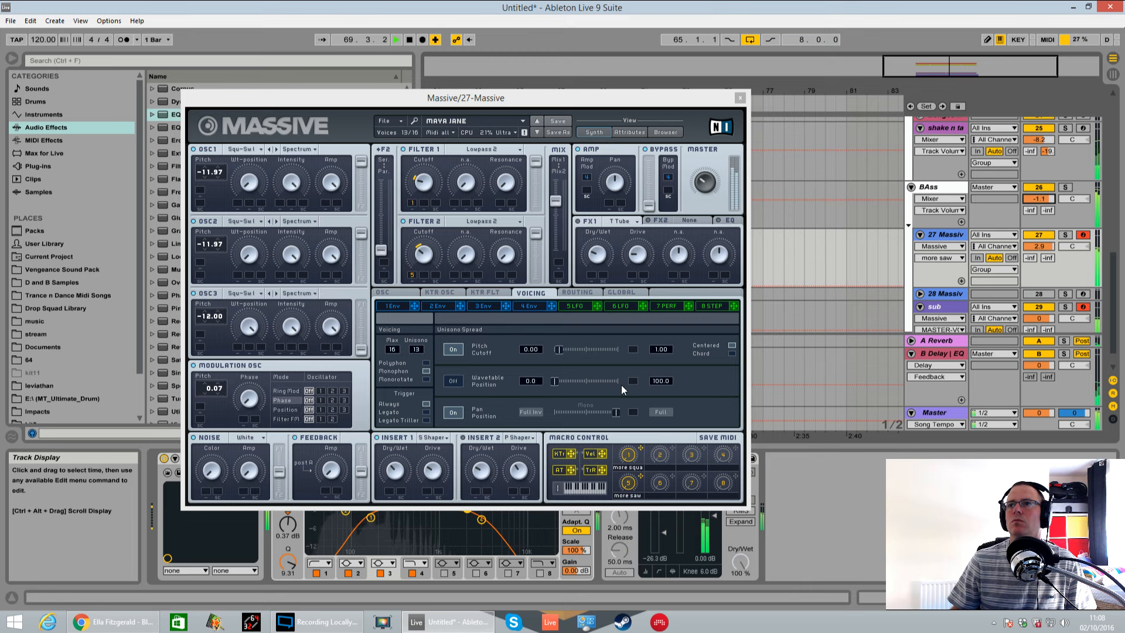
click(627, 456)
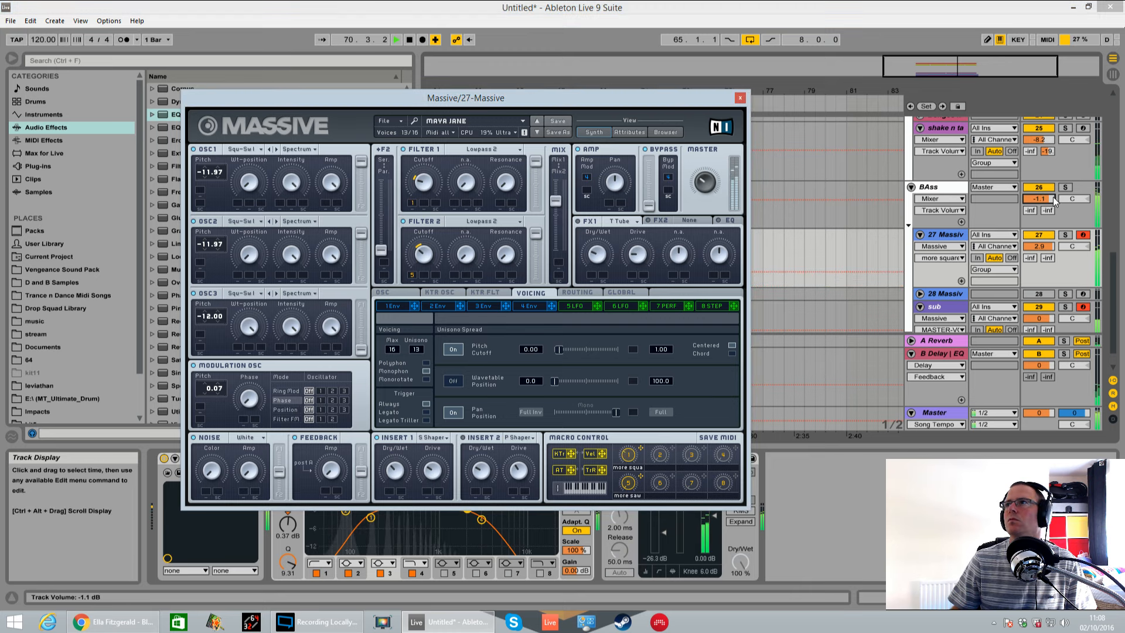
click(1065, 187)
click(629, 455)
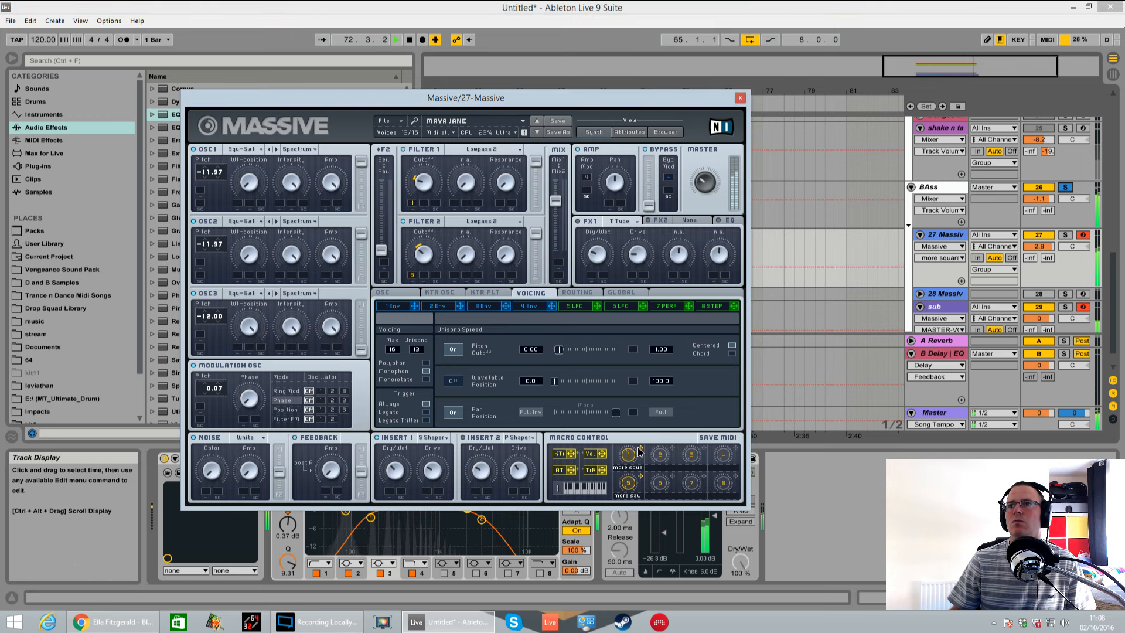
key(space)
- Close the Massive window and examine the EQ Eight filtering on the 27-Massive and sub tracks
drag(648, 101, 352, 210)
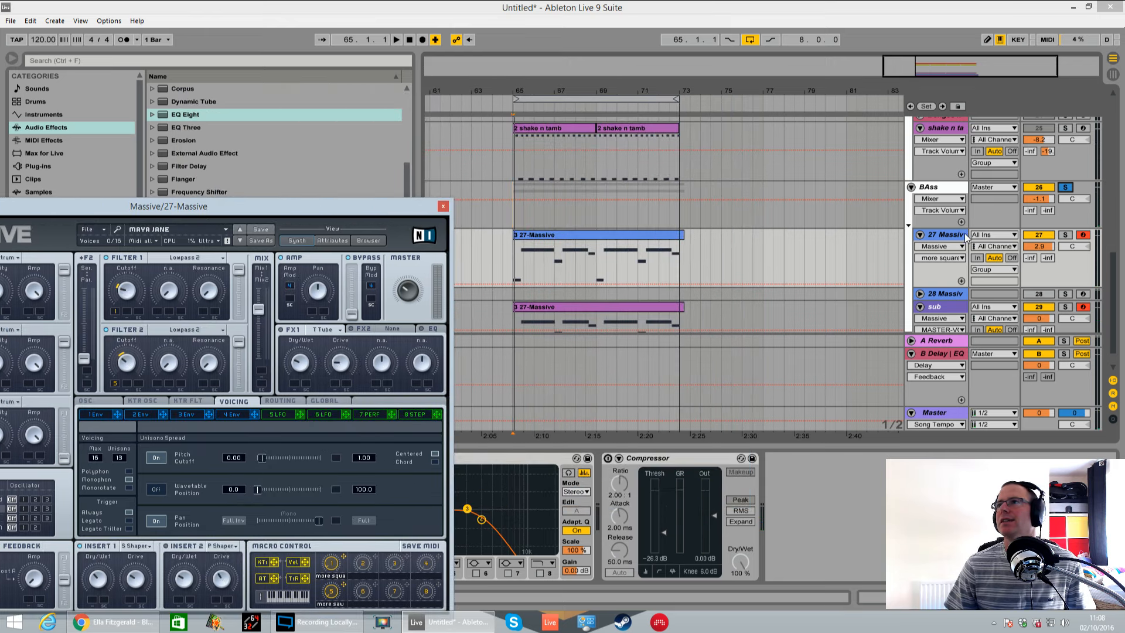
click(731, 280)
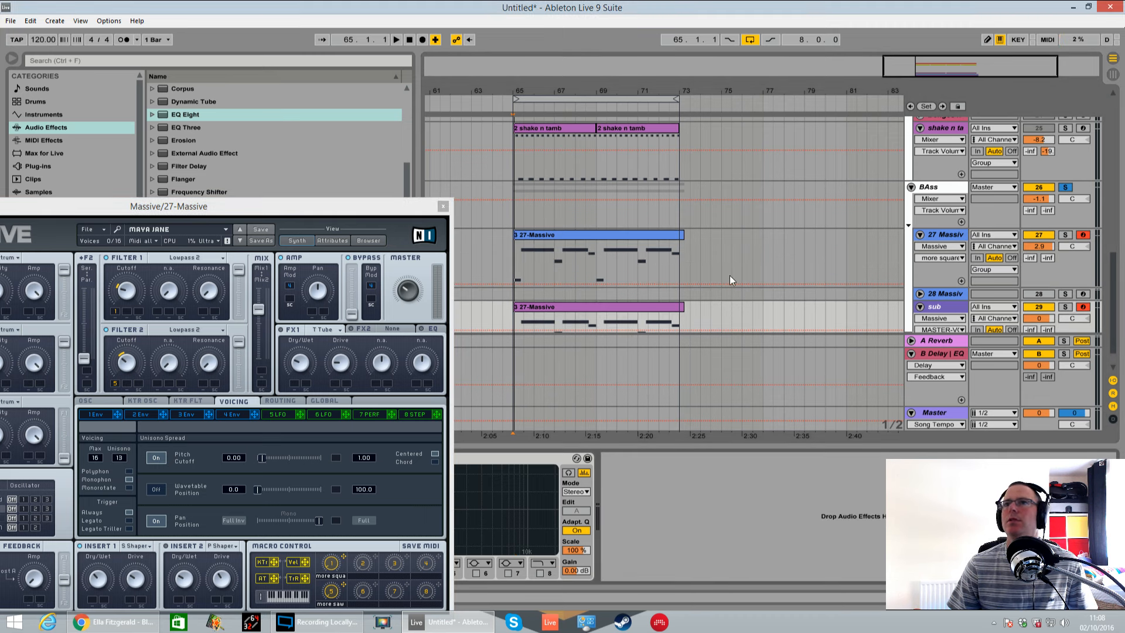
click(443, 206)
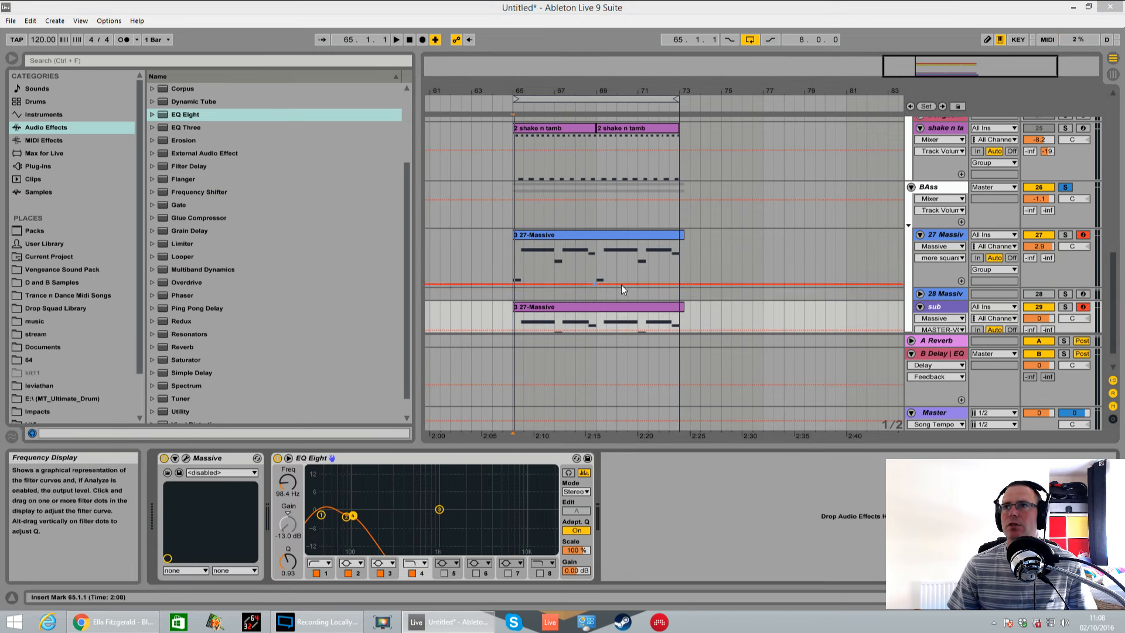
click(951, 235)
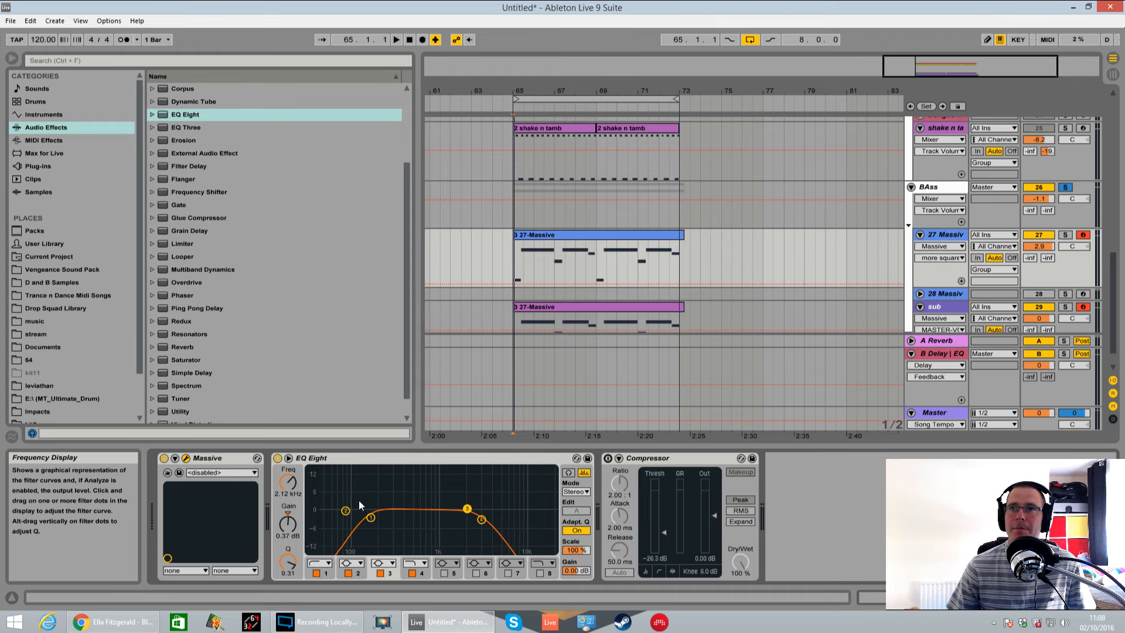
click(372, 519)
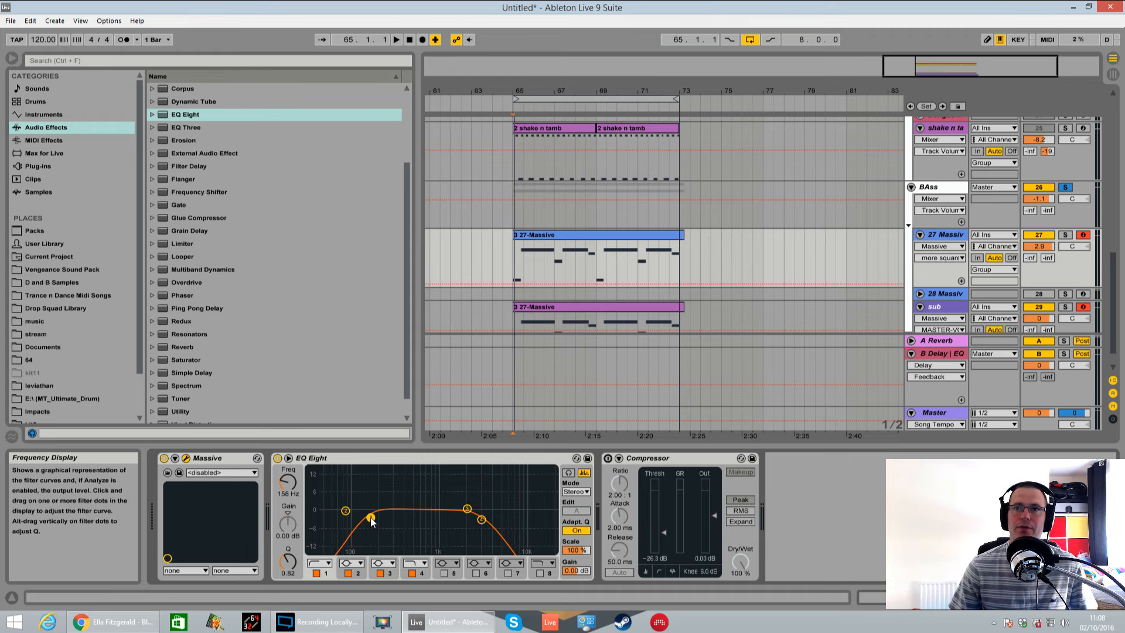
click(943, 310)
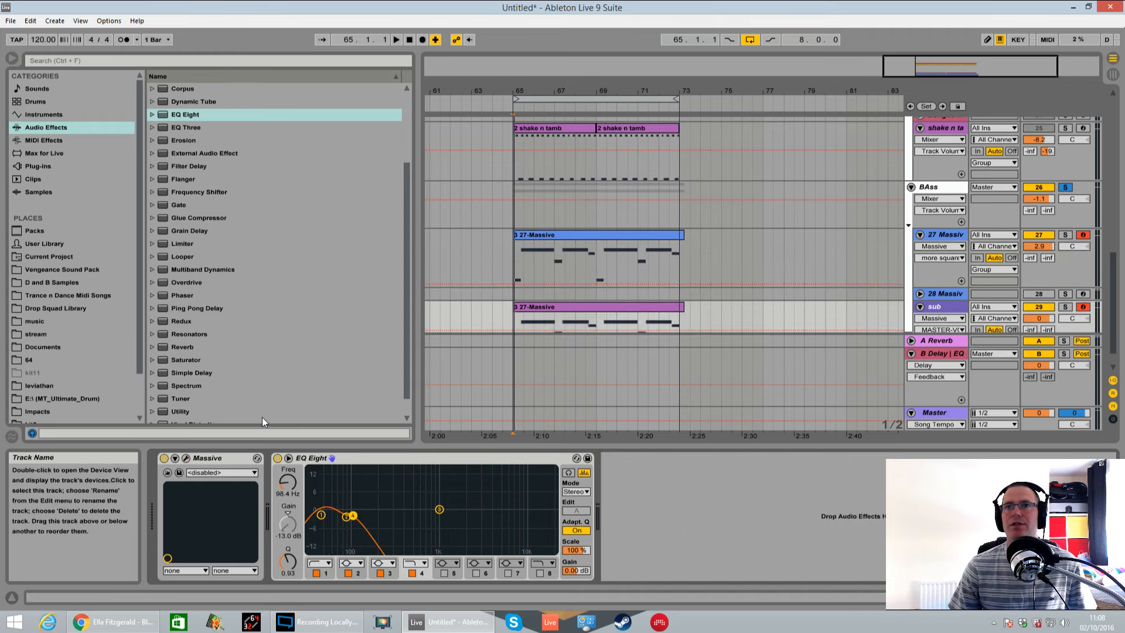
- Open the sub track's Massive synth to view its patch, moving its window clear of the arrangement and device chain during playback
click(185, 458)
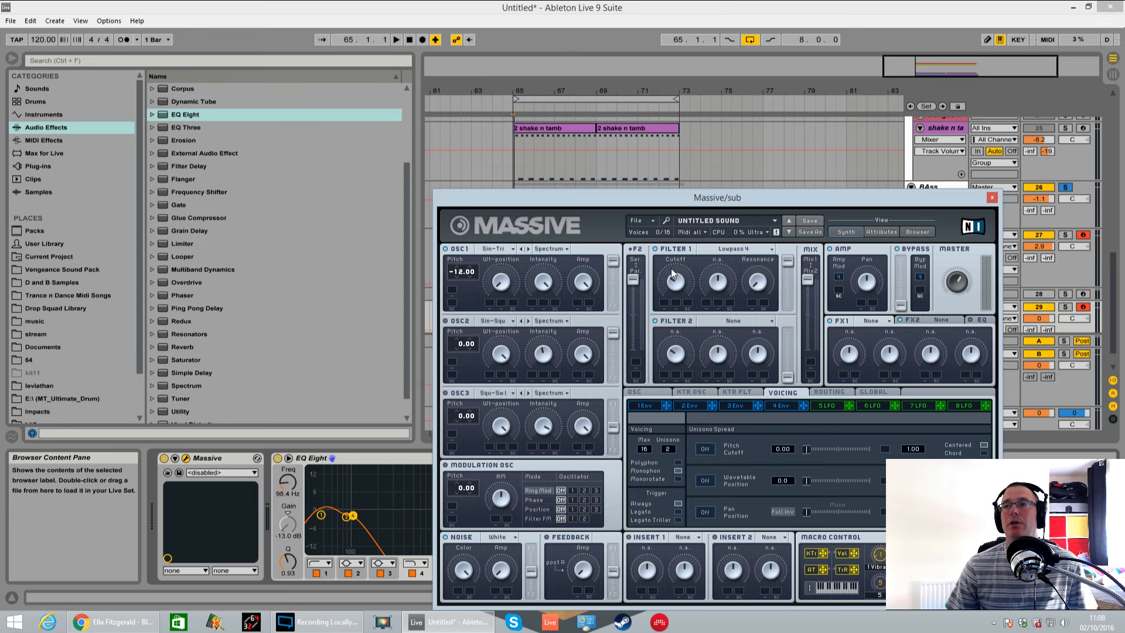
drag(947, 202, 960, 489)
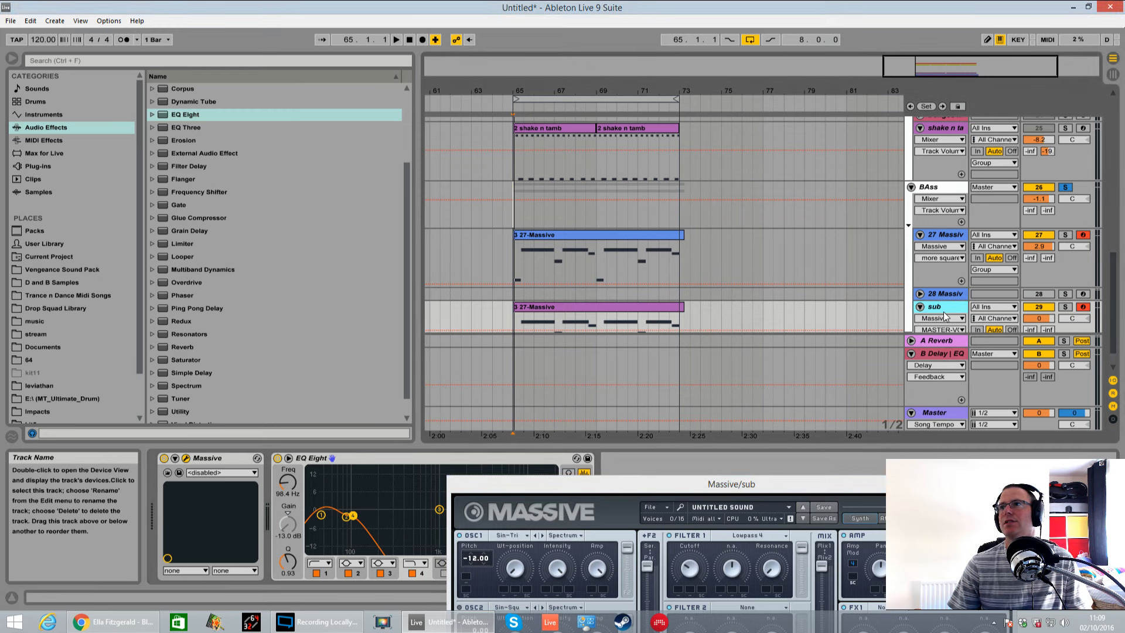
click(482, 459)
key(space)
drag(492, 484, 799, 483)
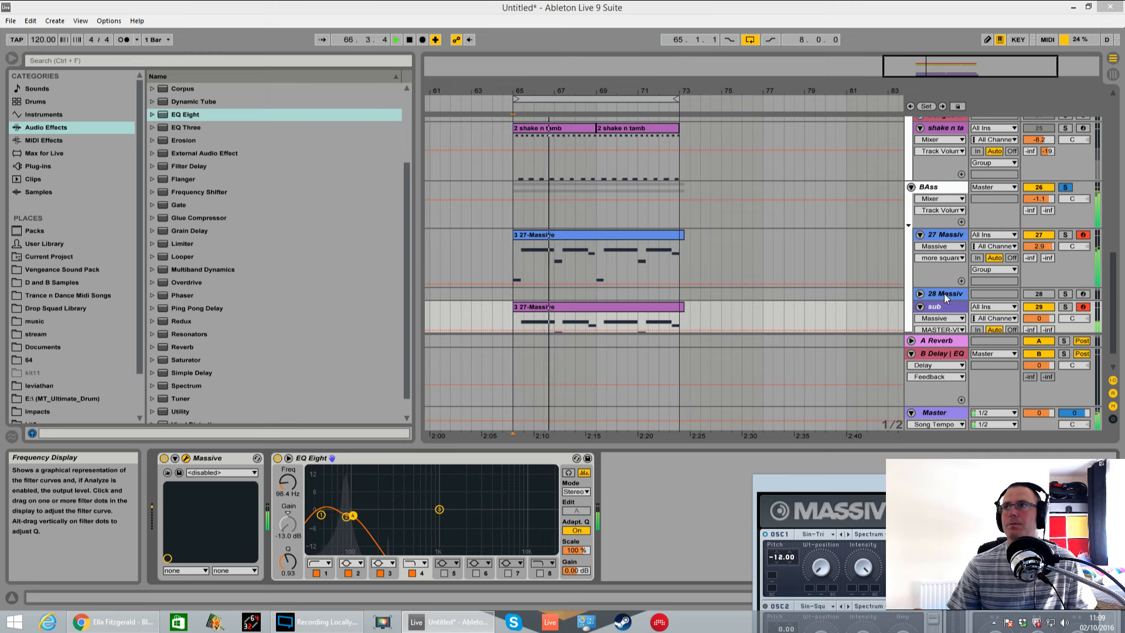
- Solo the sub track and turn off the BAss group's sidechain Compressor, restarting playback to hear the sub alone
click(1065, 293)
click(1065, 306)
key(space)
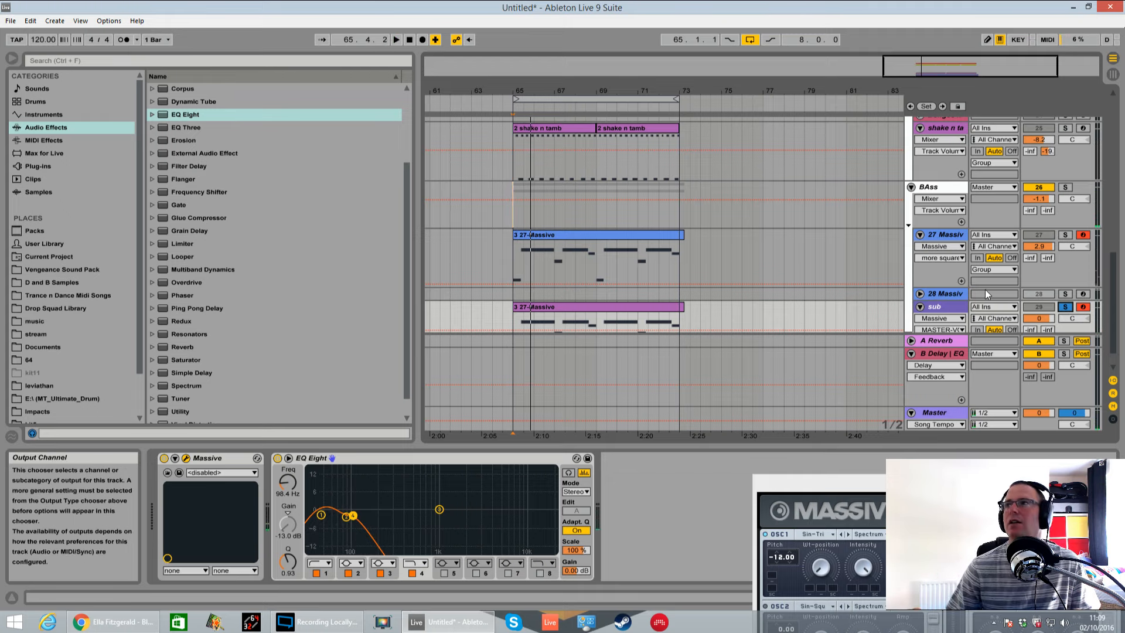
click(938, 193)
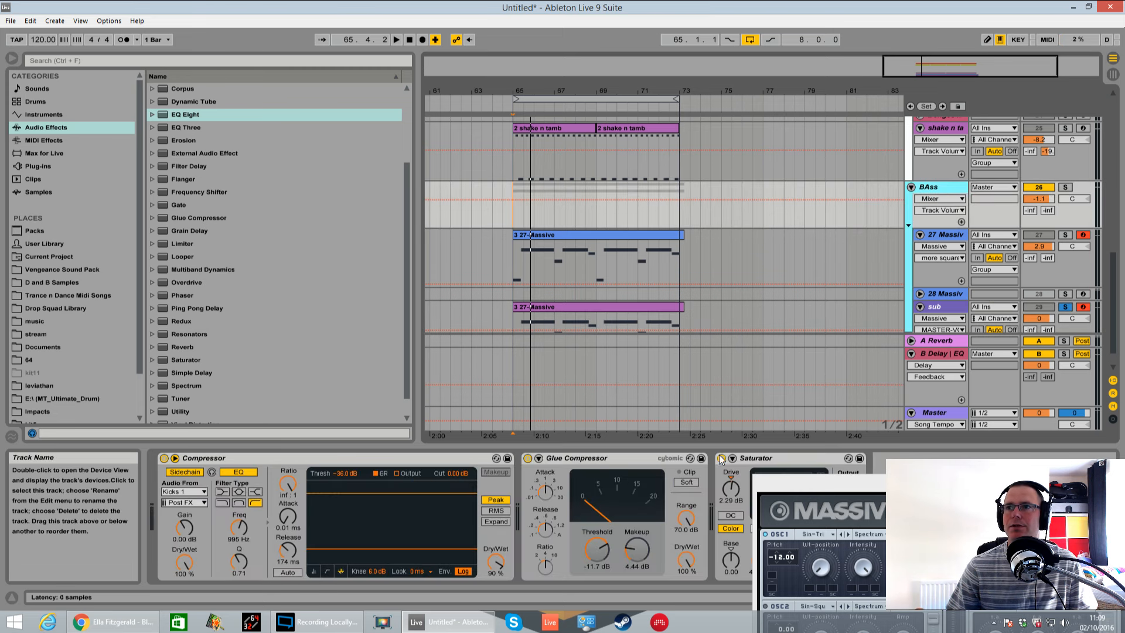
click(165, 459)
key(space)
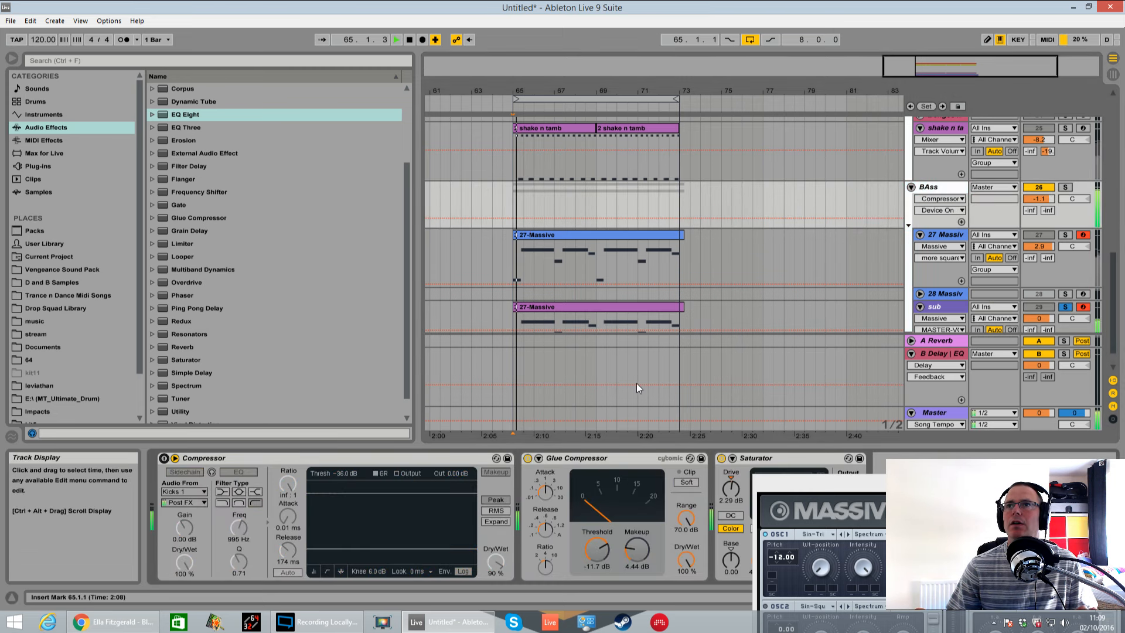
- Examine the sub track's Massive patch and EQ Eight during playback, and close the Massive window
click(938, 309)
drag(911, 485, 549, 258)
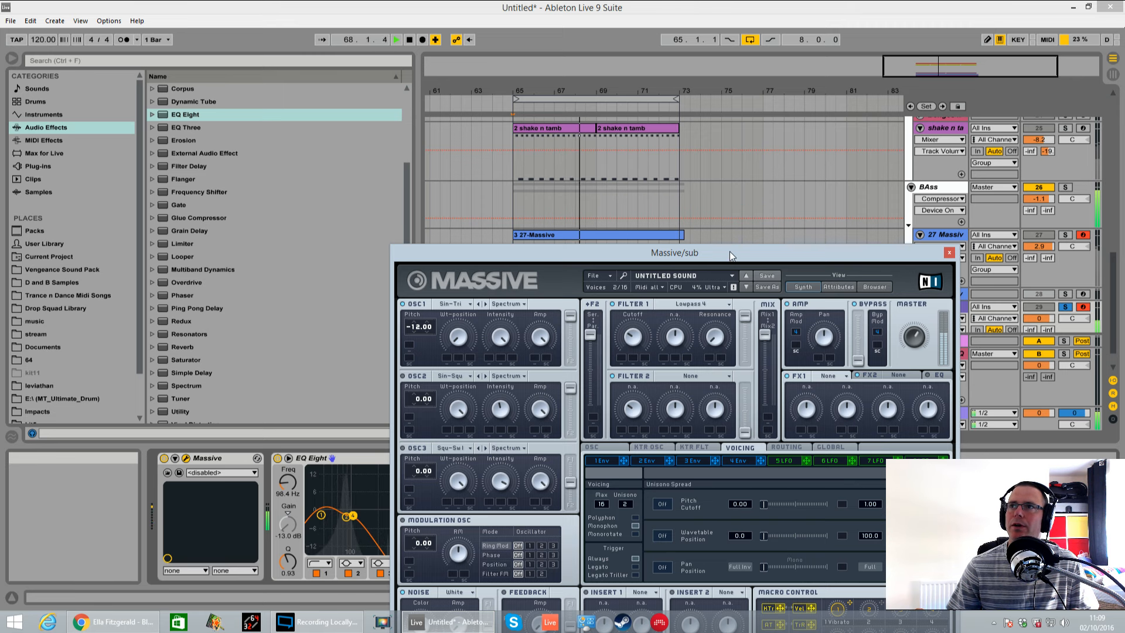
drag(729, 251, 912, 465)
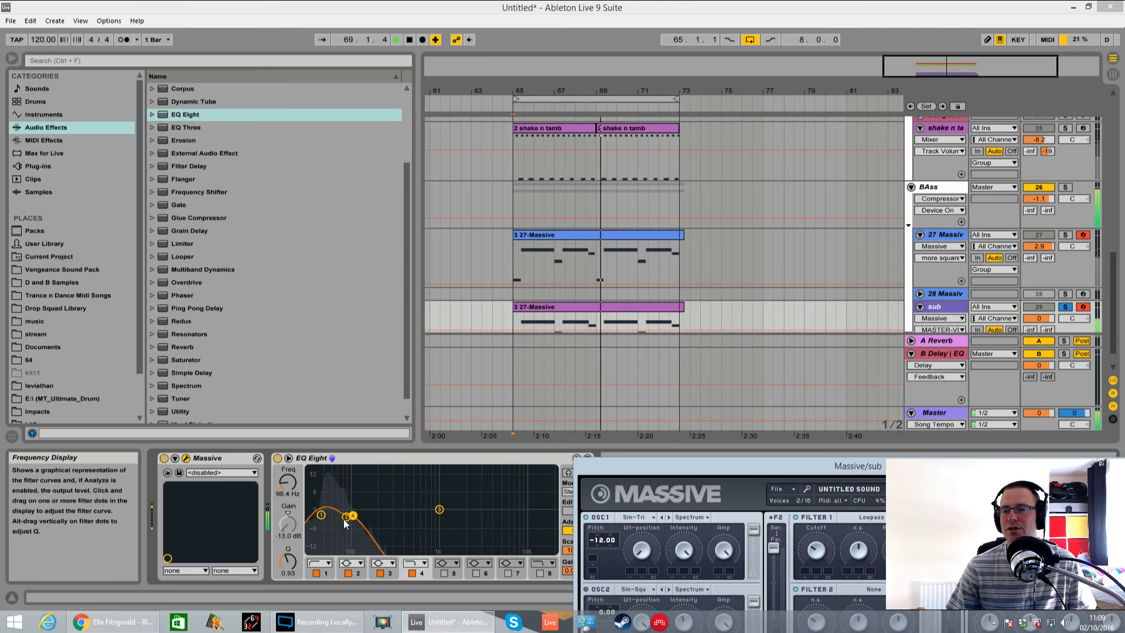
drag(775, 469, 594, 449)
click(951, 447)
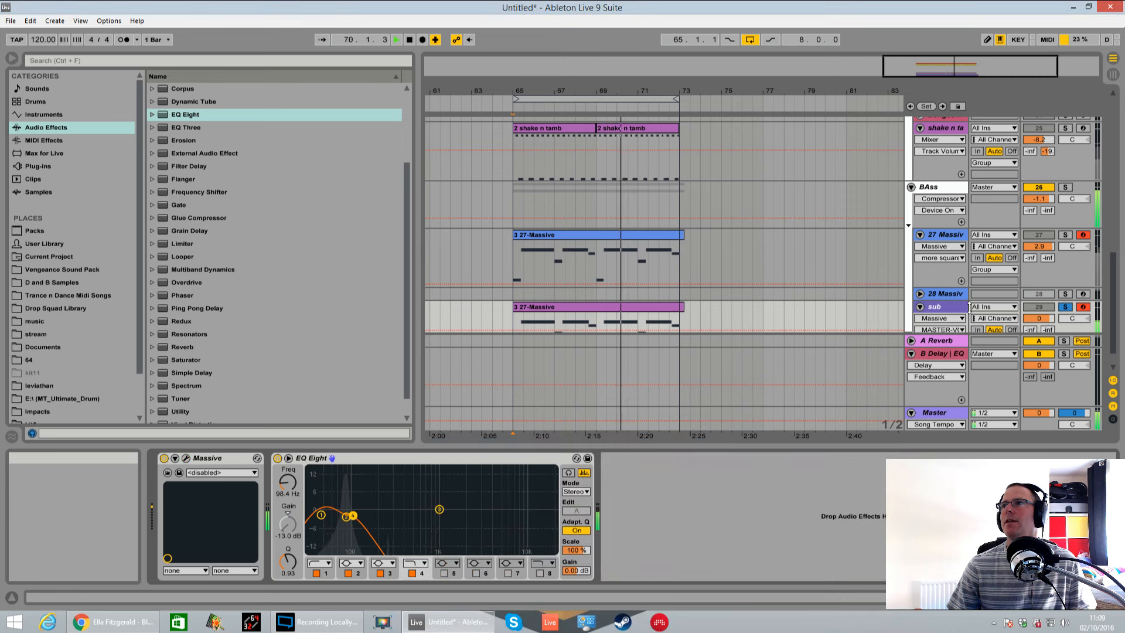
- Solo the 27-Massive track in place of the sub and play it from bar 65
click(947, 235)
key(space)
click(1064, 235)
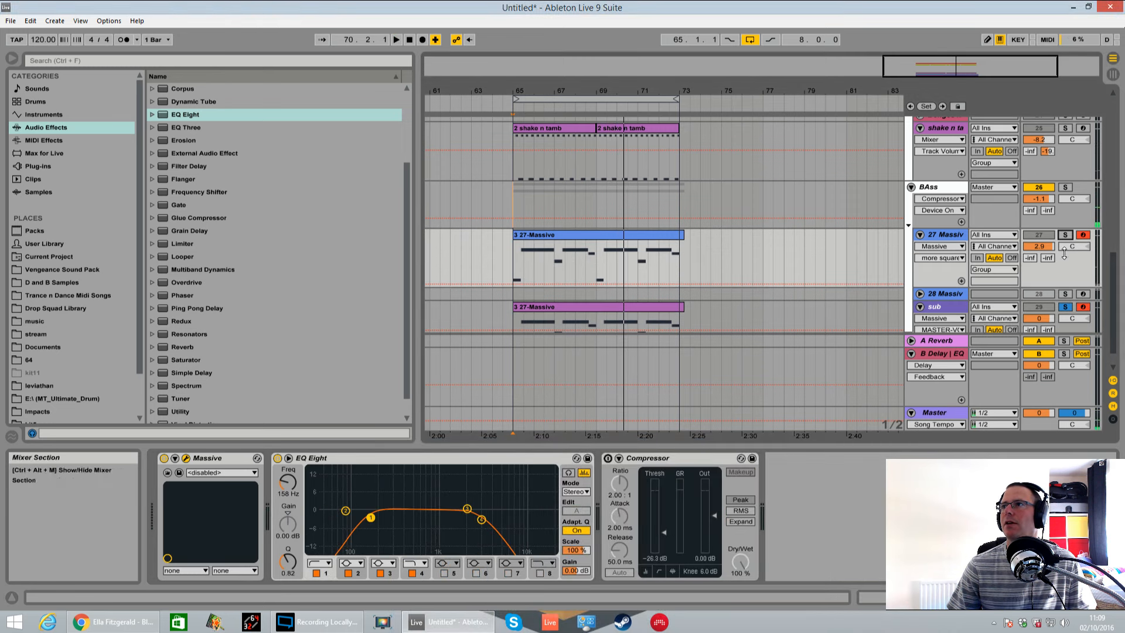
click(1065, 235)
key(space)
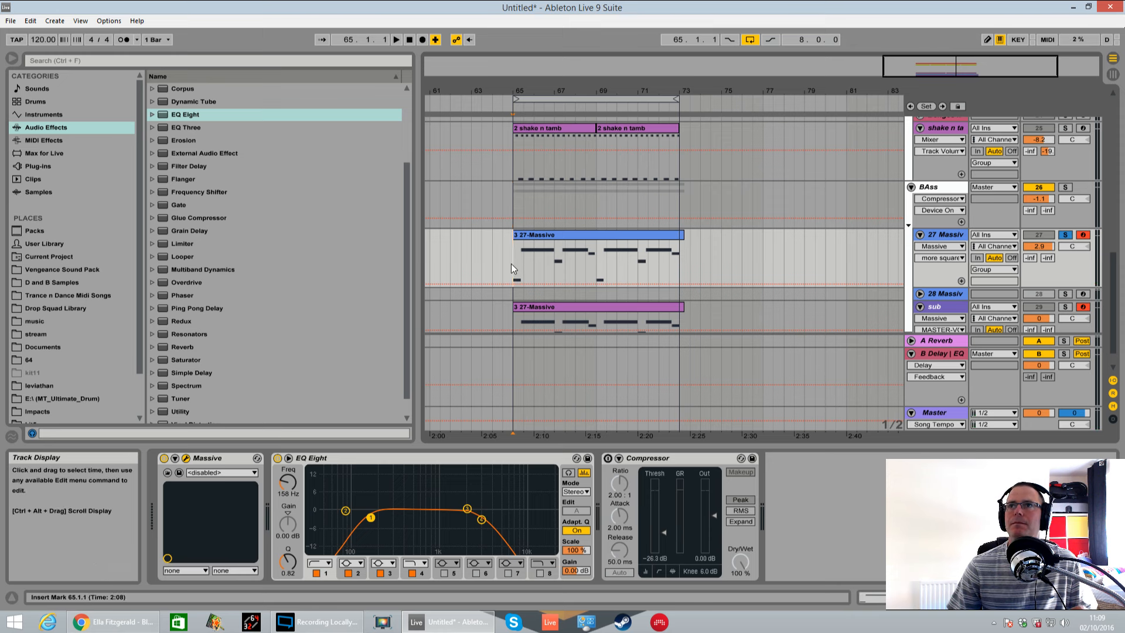
- Show the 27-Massive synth window centrally and lower the more square macro, raising the more saw macro while the soloed track plays
drag(0, 323, 748, 134)
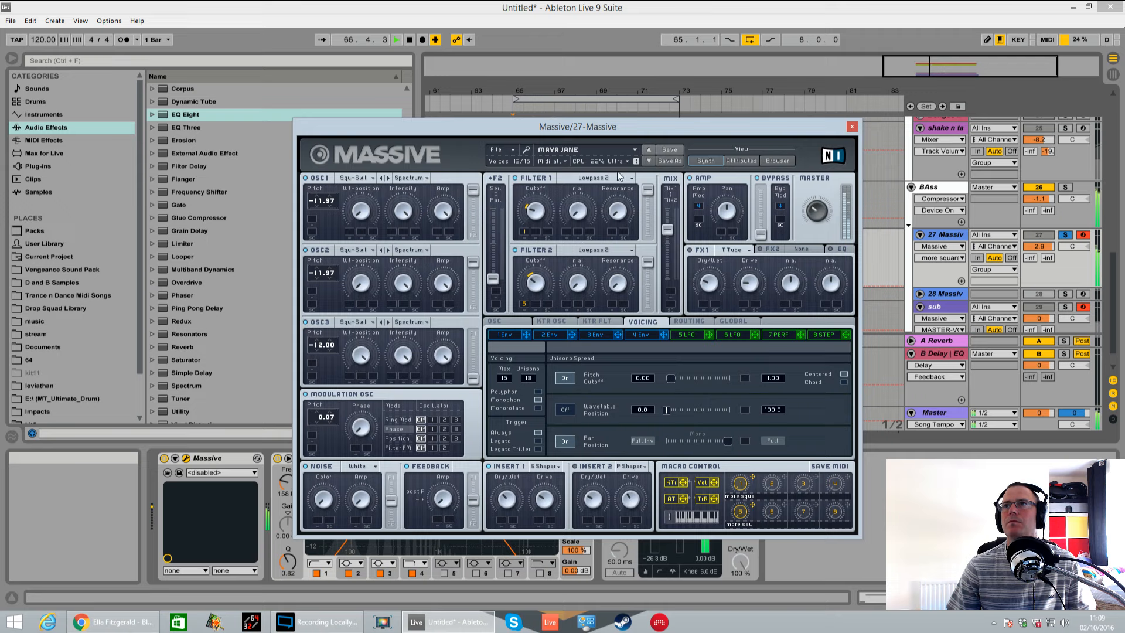
drag(668, 133, 642, 92)
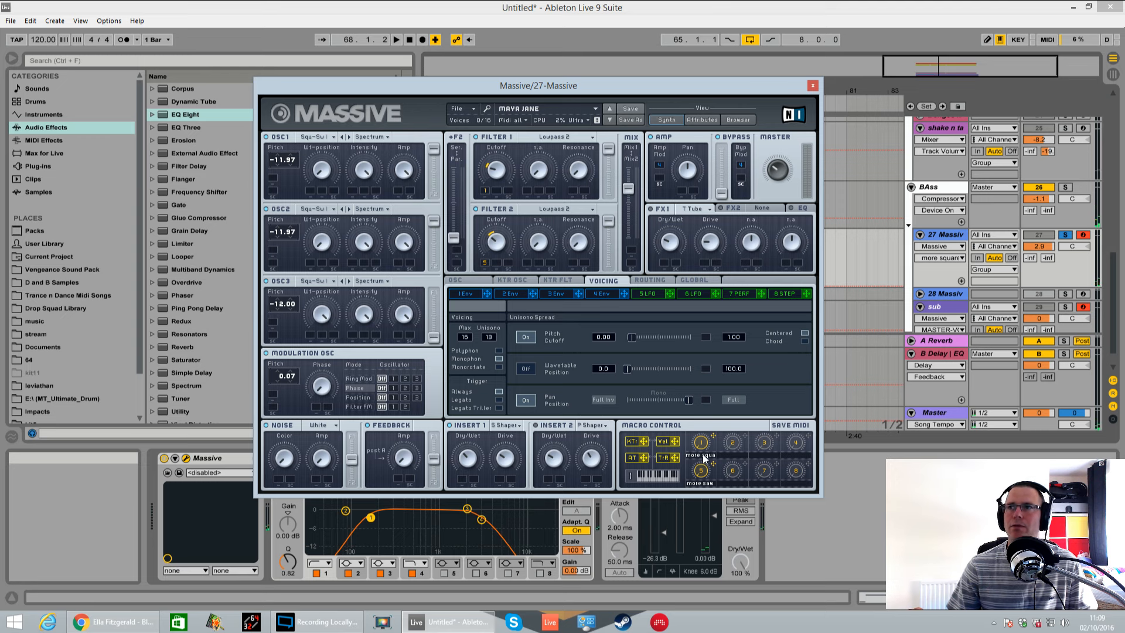
key(space)
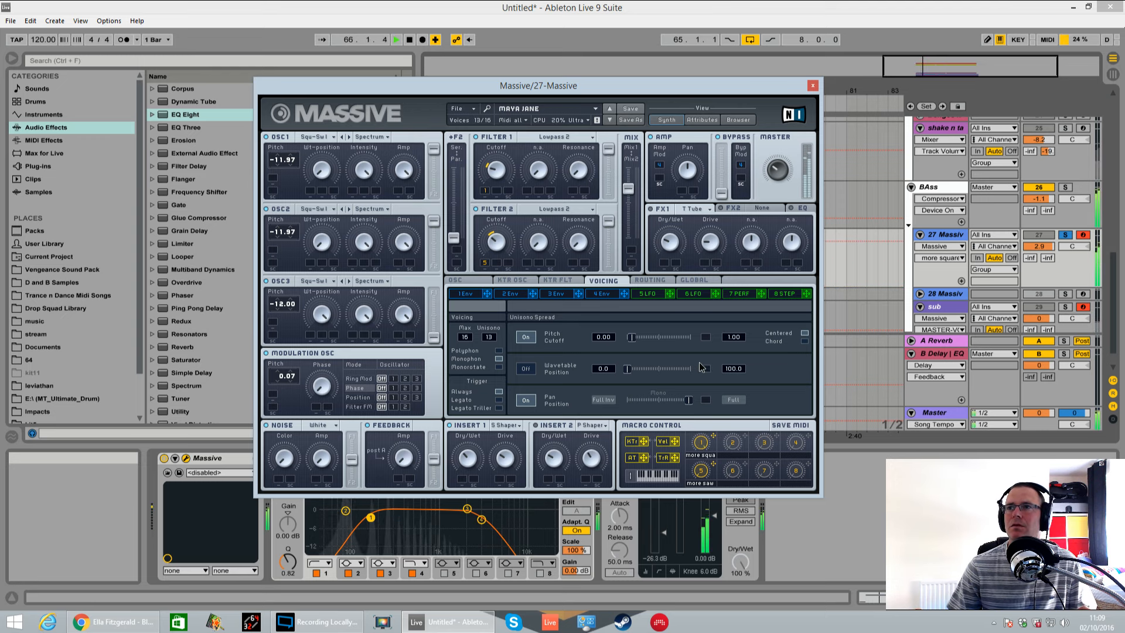
drag(701, 368, 707, 560)
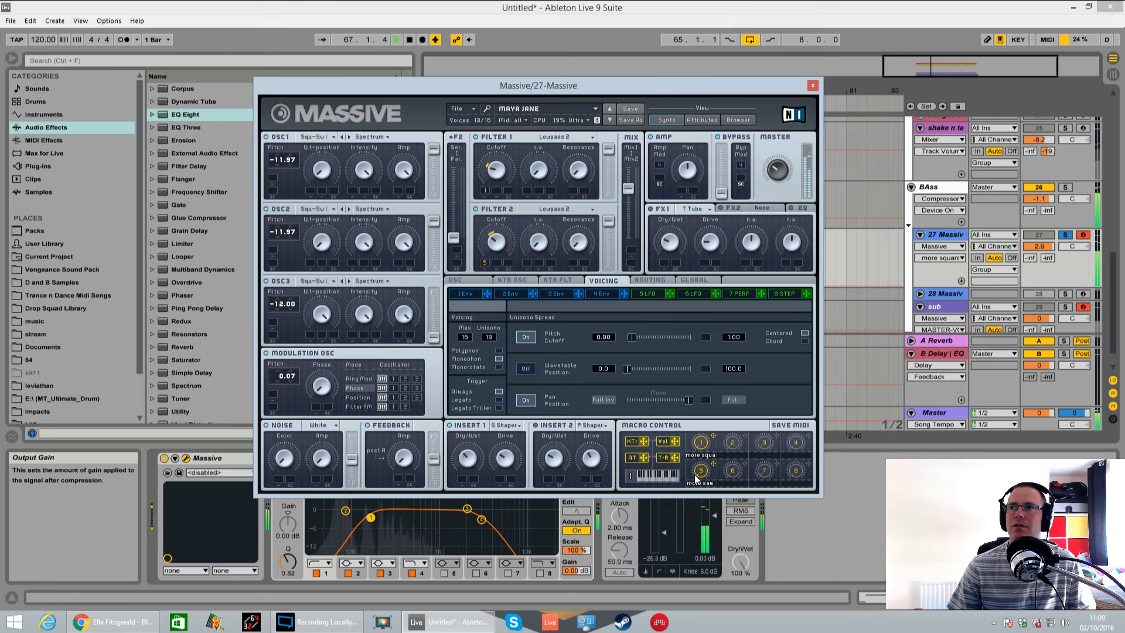
drag(701, 474, 702, 439)
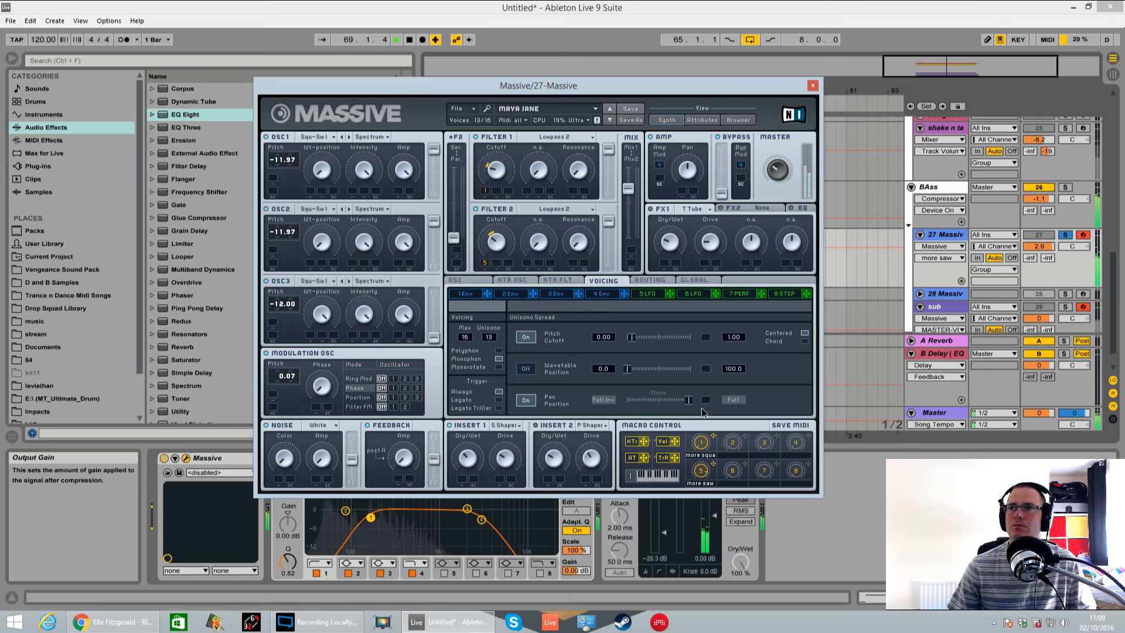
- Stop playback, load a new blank sound in the 27-Massive synth in place of MAYA JANE, and play the track from bar 65
key(space)
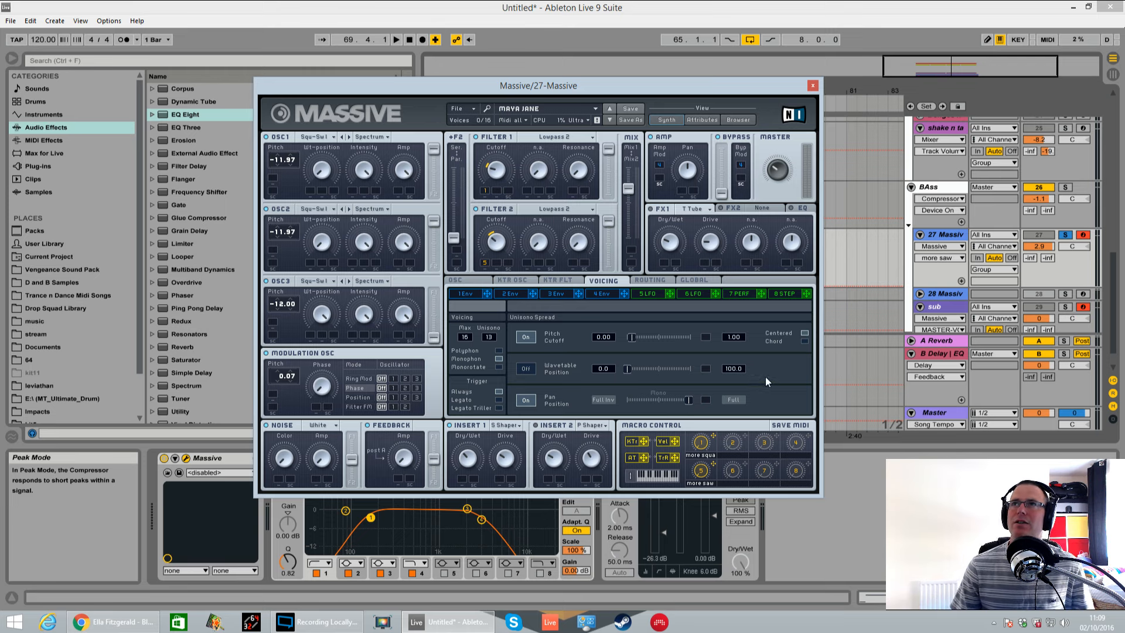
drag(578, 86, 594, 86)
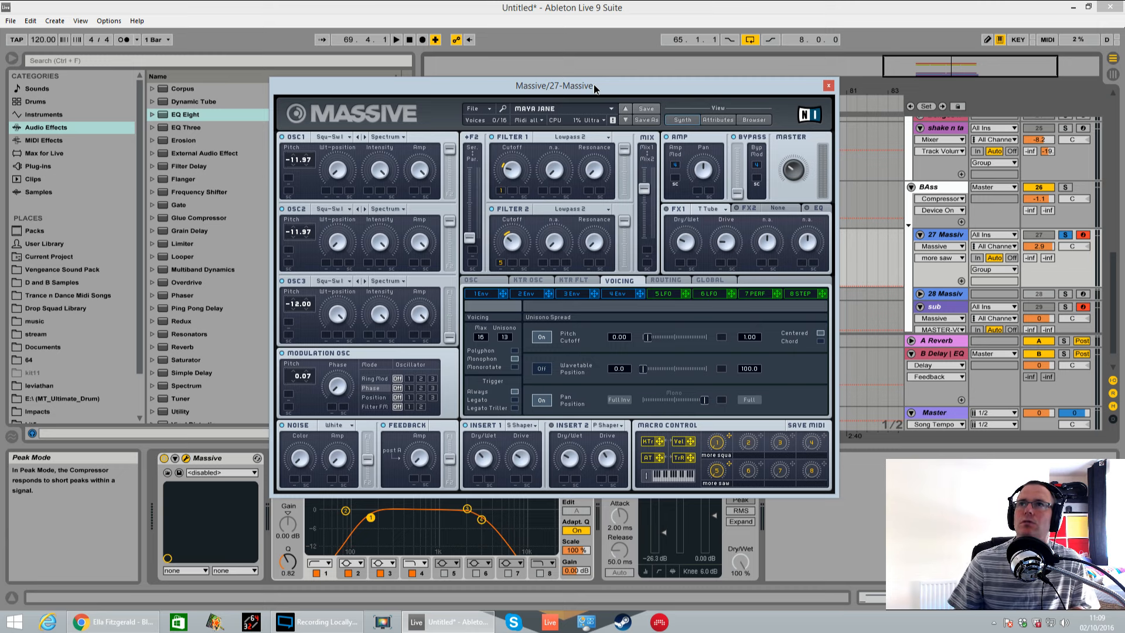
drag(716, 83, 641, 100)
click(414, 126)
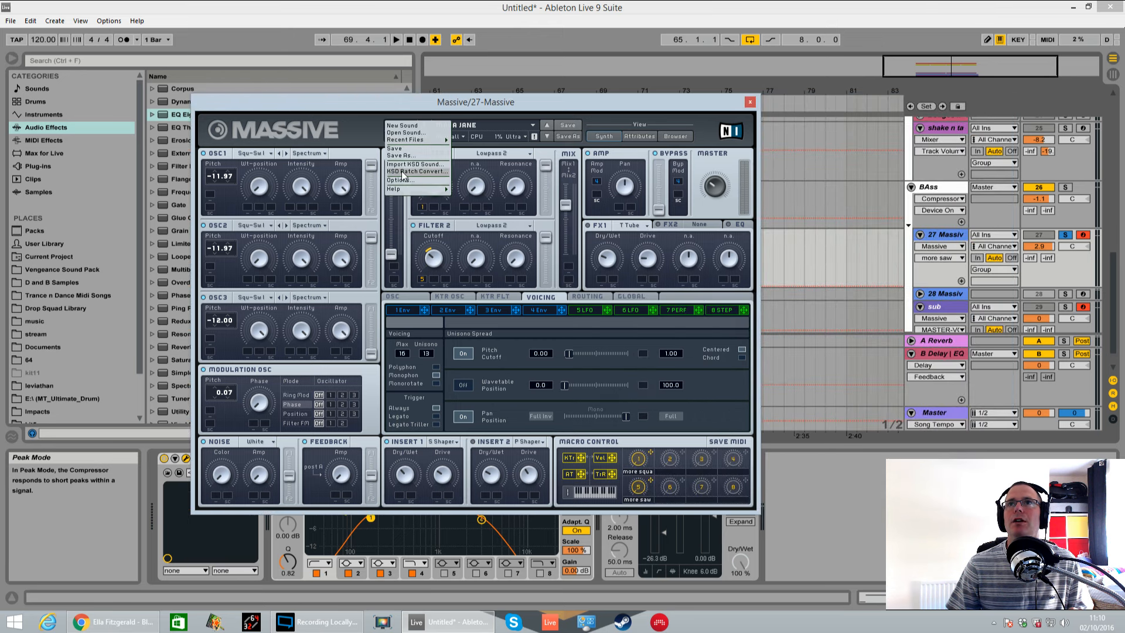
mouse_move(409, 143)
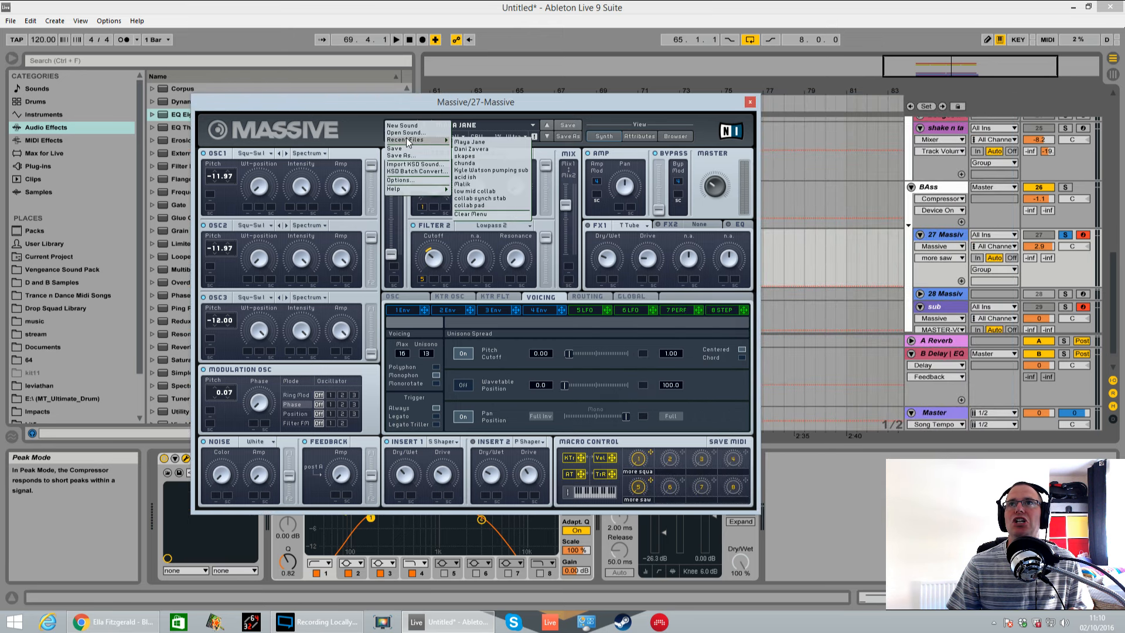
click(403, 125)
key(space)
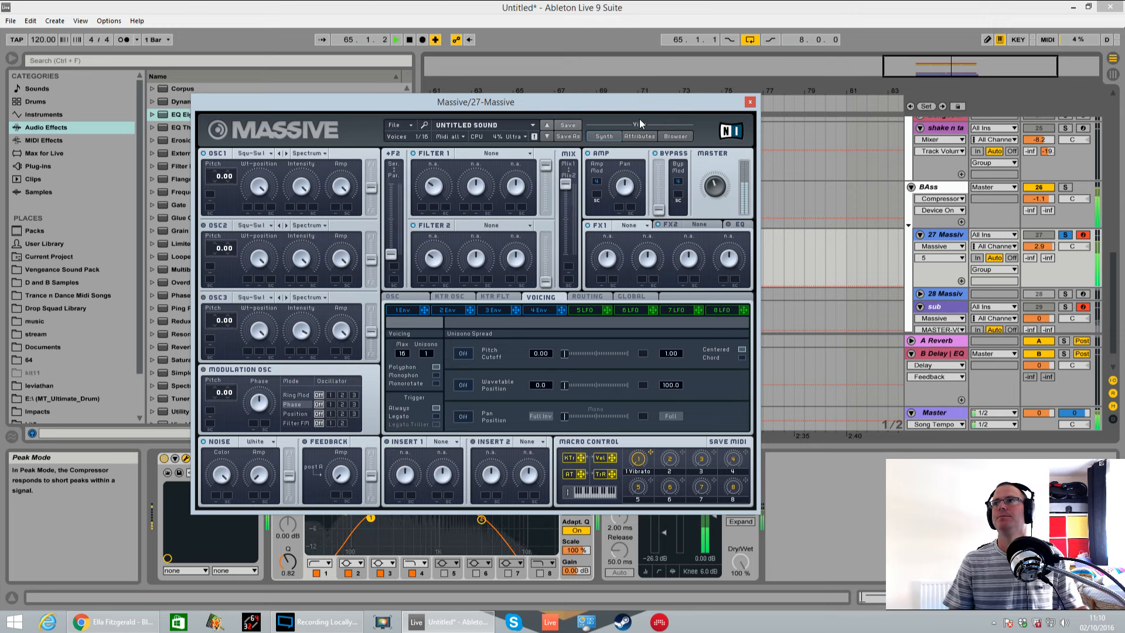
- Move the Massive window out of the way and show the 27-Massive clip's notes in the MIDI note editor at a readable size
drag(641, 111, 671, 108)
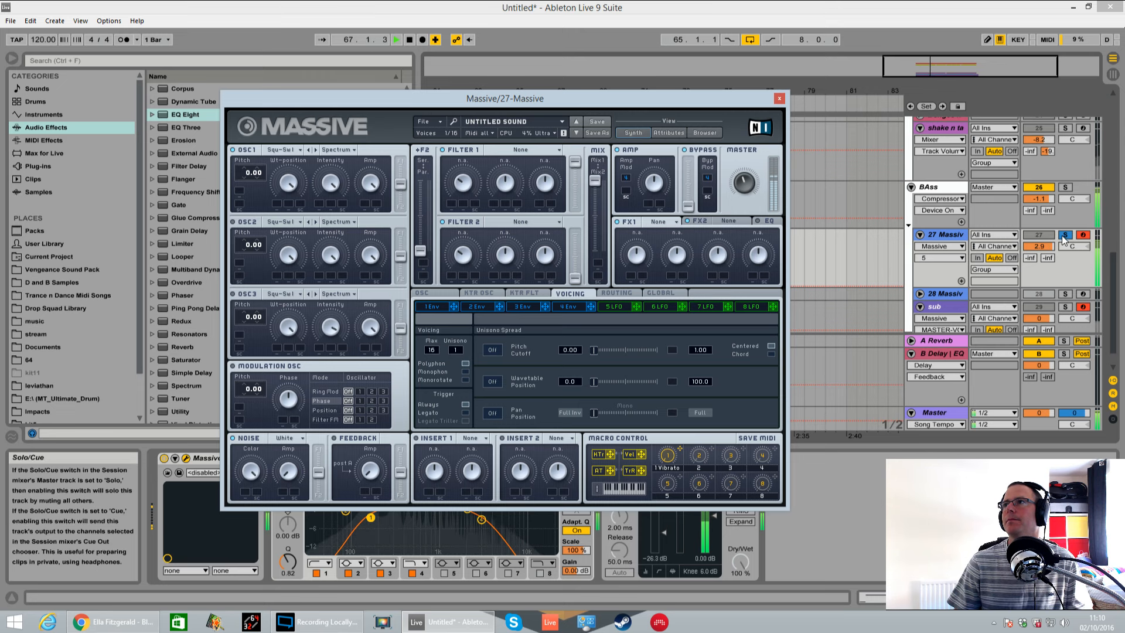
drag(533, 107, 572, 479)
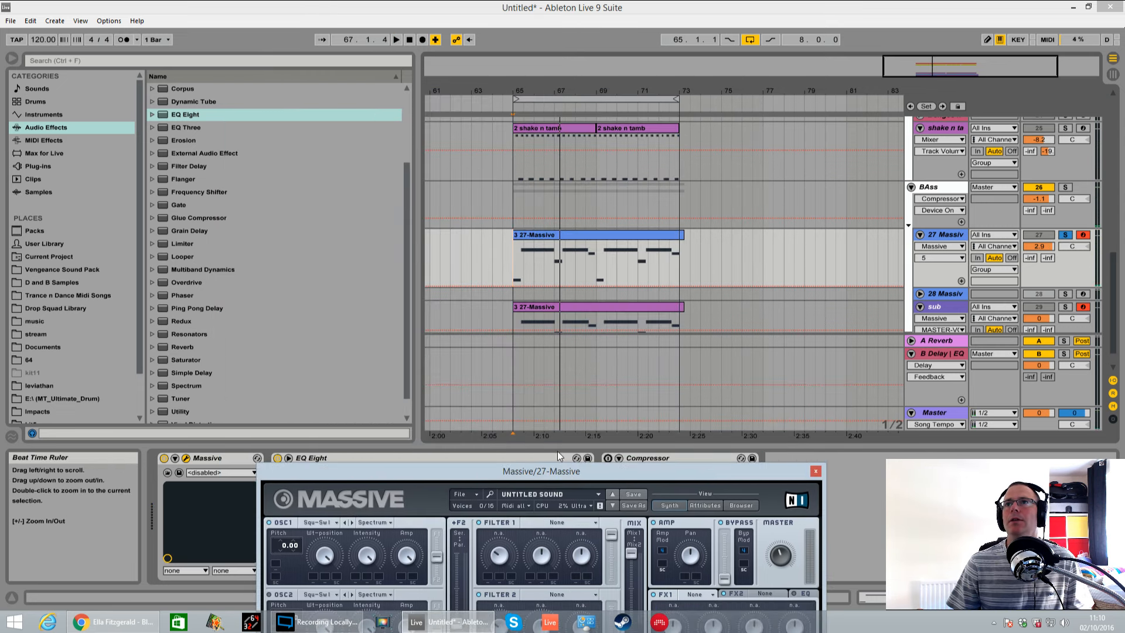
double_click(571, 236)
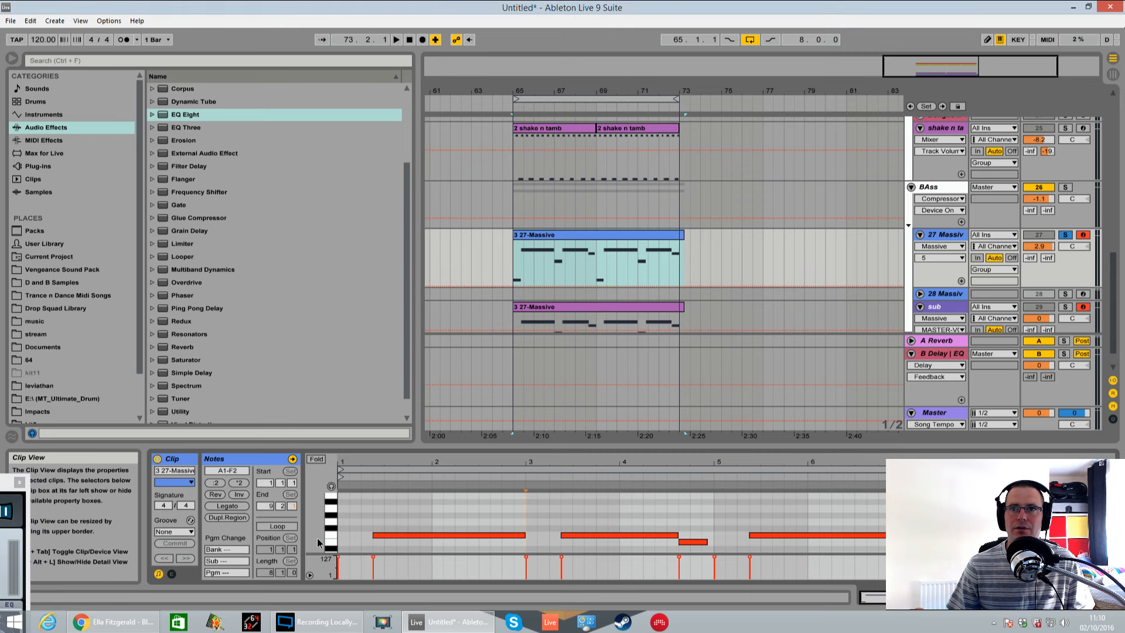
drag(319, 532, 328, 532)
- Bring the Massive window back, lower OSC1's pitch to -11.97 and audition the oscillator
drag(4, 484, 773, 114)
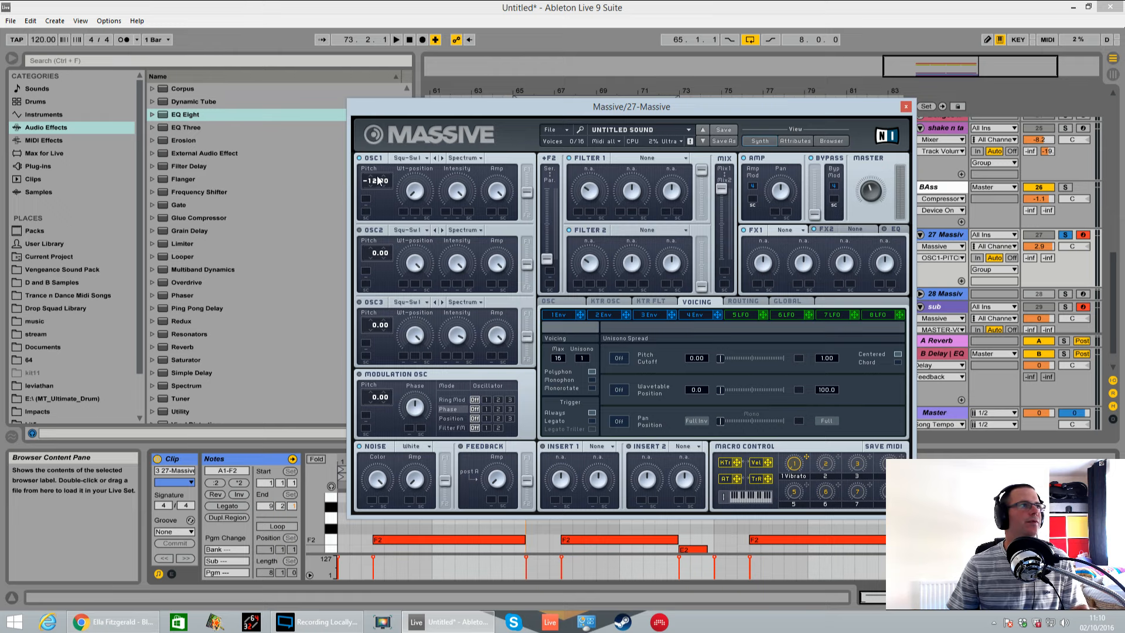
drag(379, 186, 383, 180)
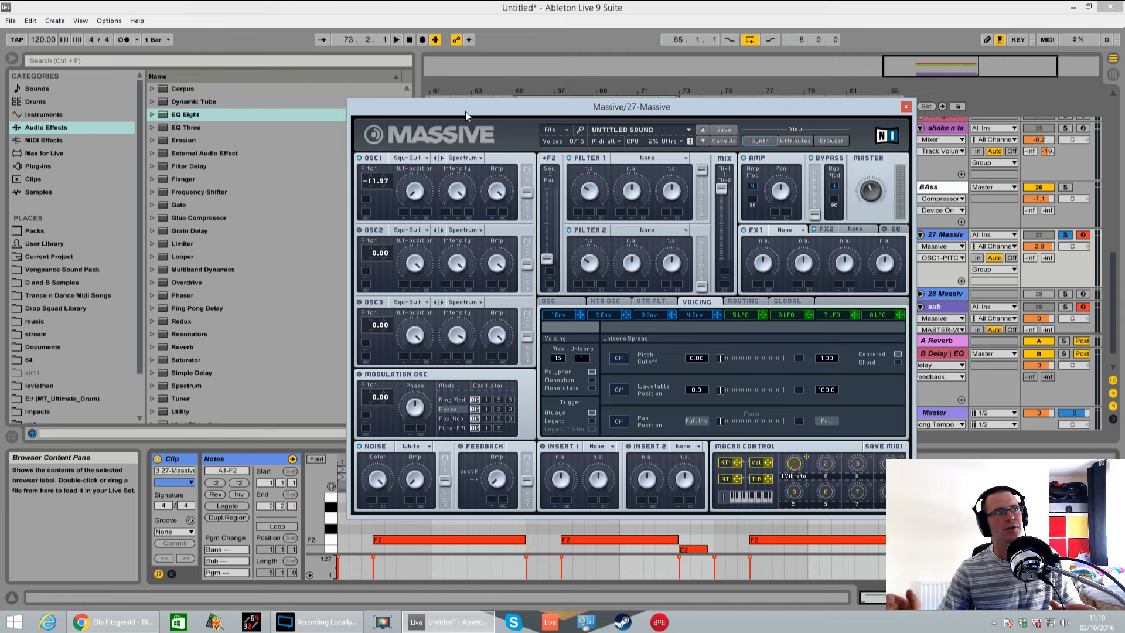
click(467, 192)
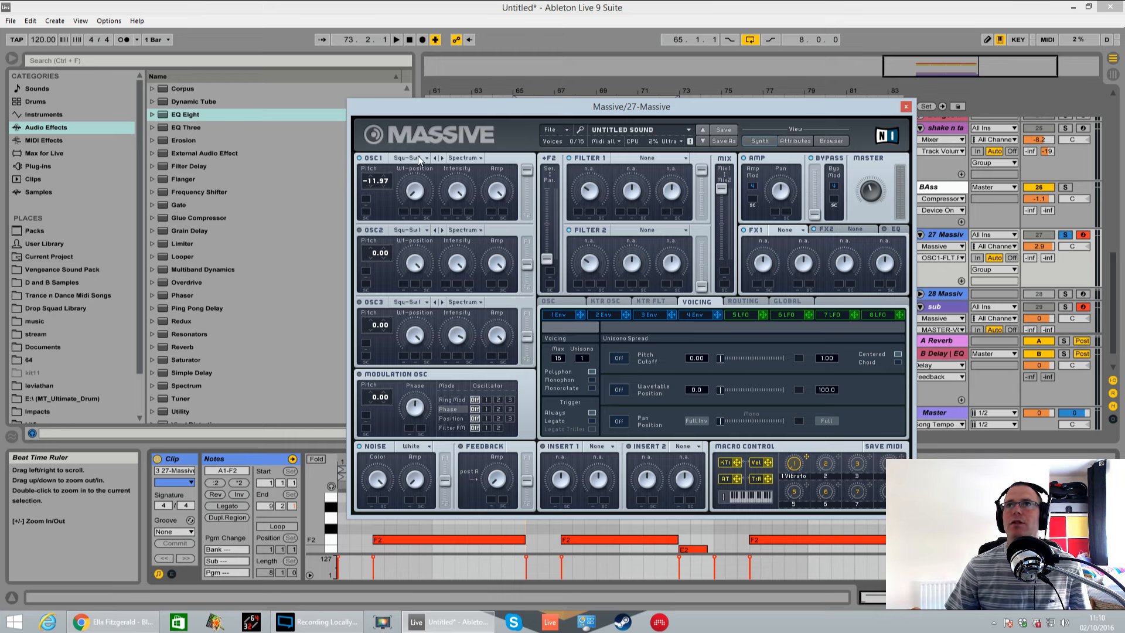
key(space)
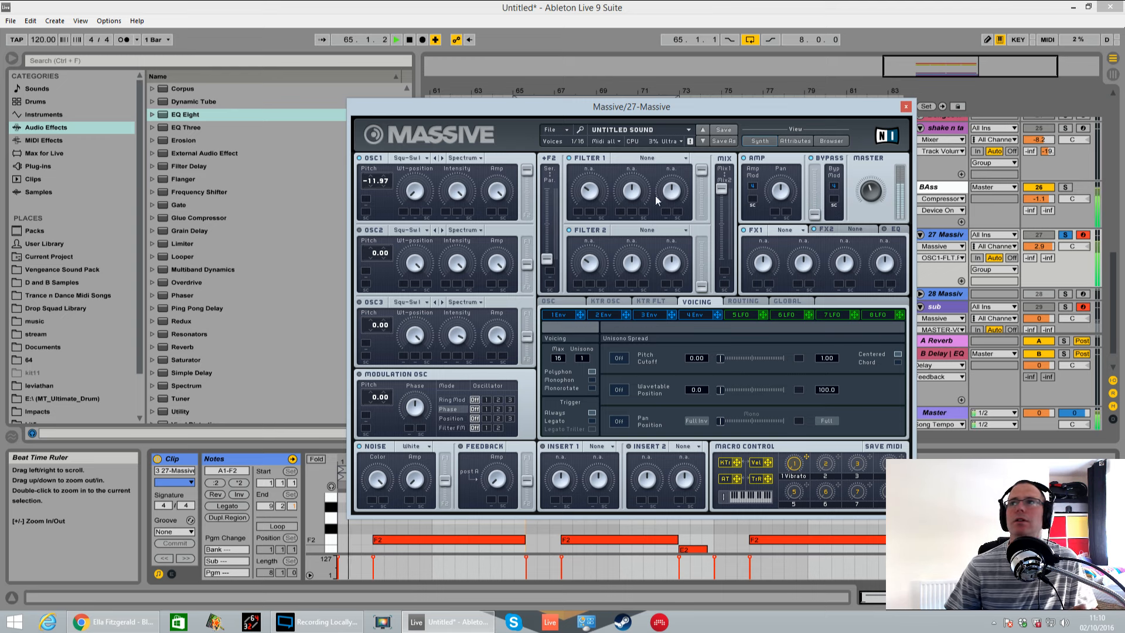
key(space)
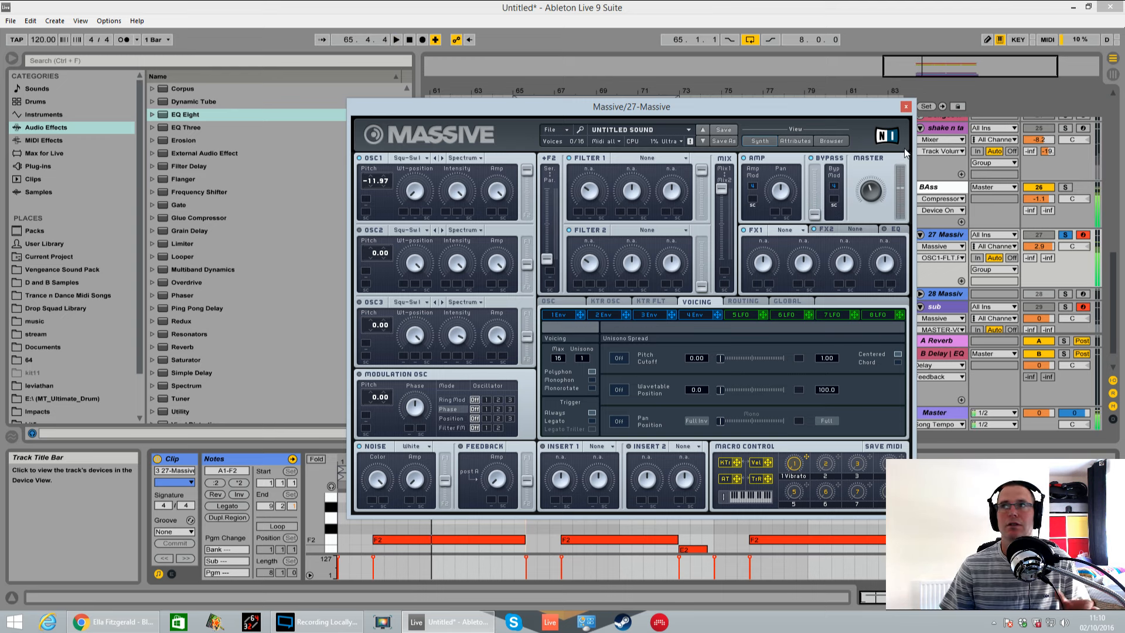
key(space)
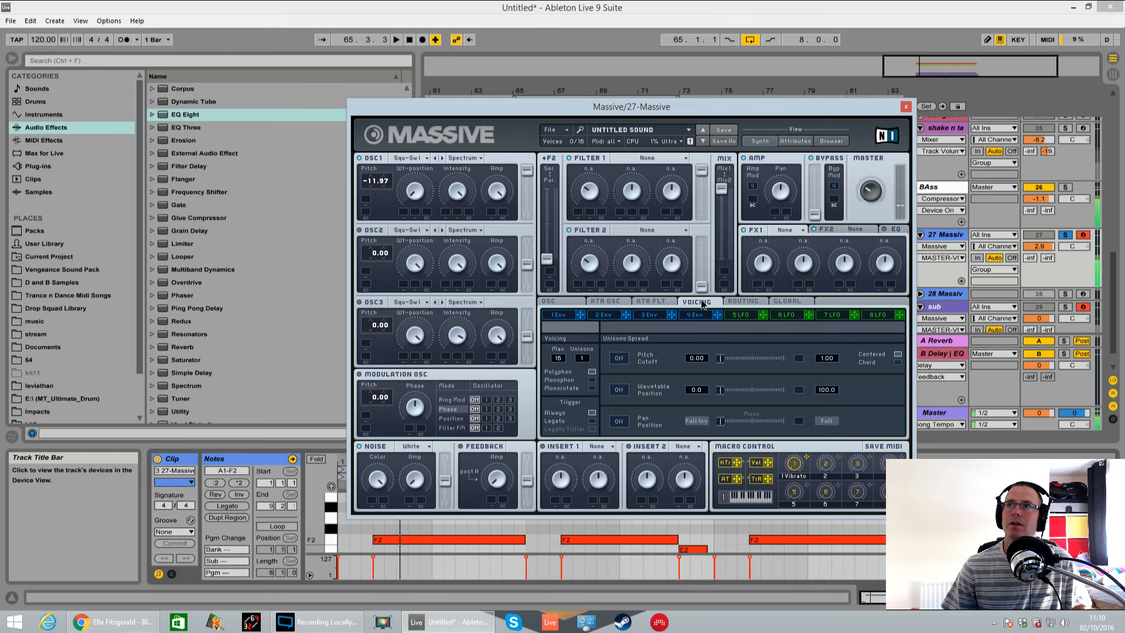
- Set Massive's unison to 13 voices, turn on the pitch and pan unison spread, widen the pan position, and audition the sound
key(alt+Tab)
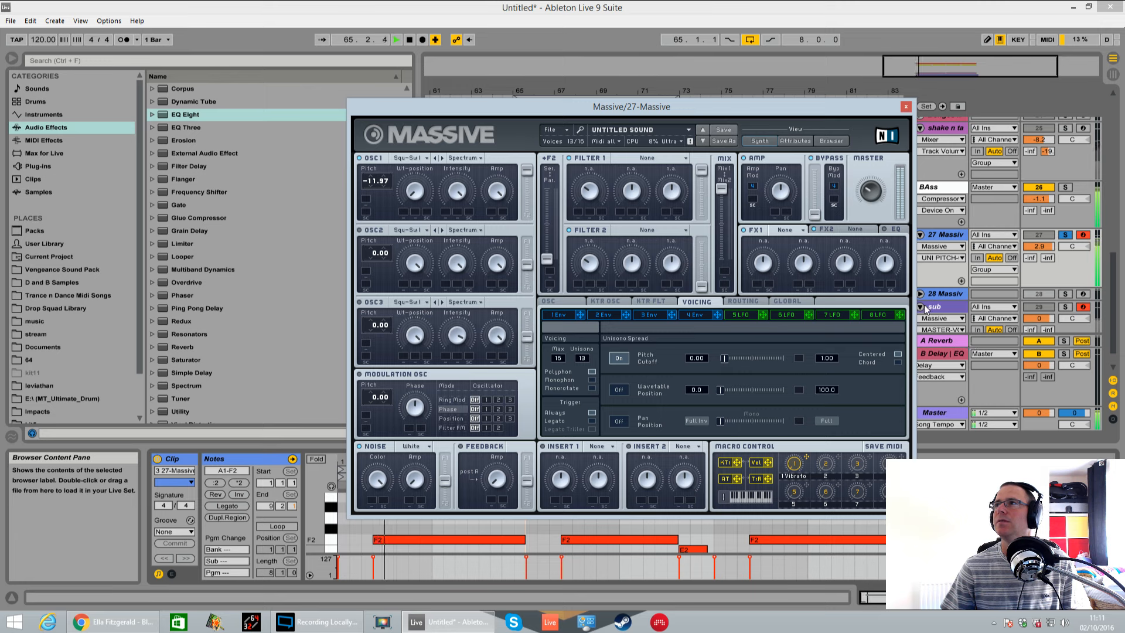
key(space)
drag(866, 189, 867, 199)
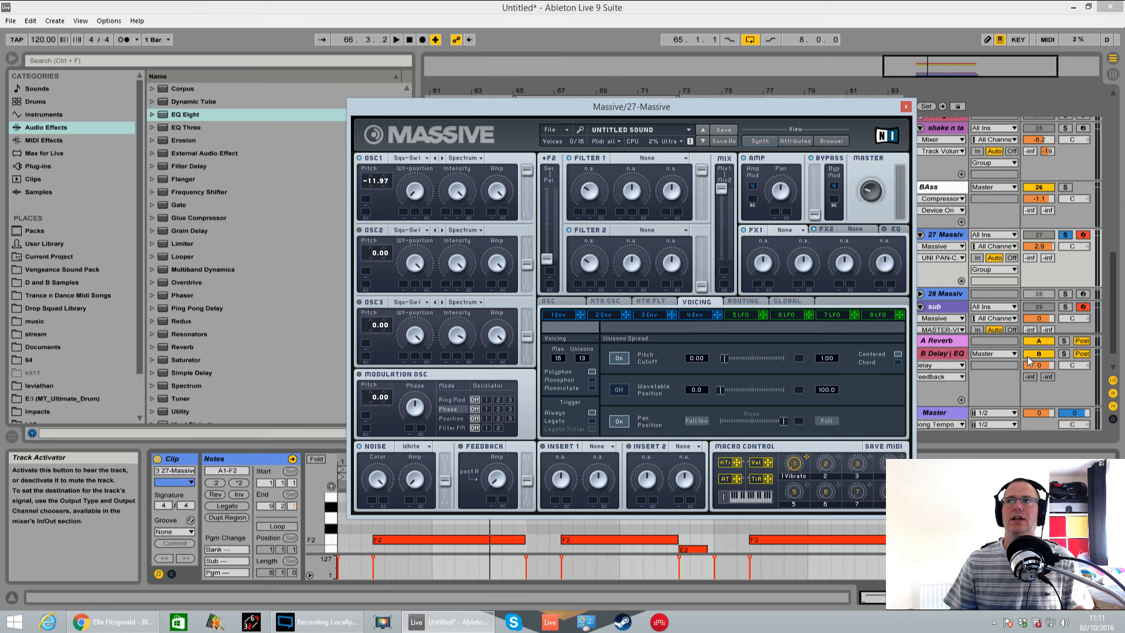
key(space)
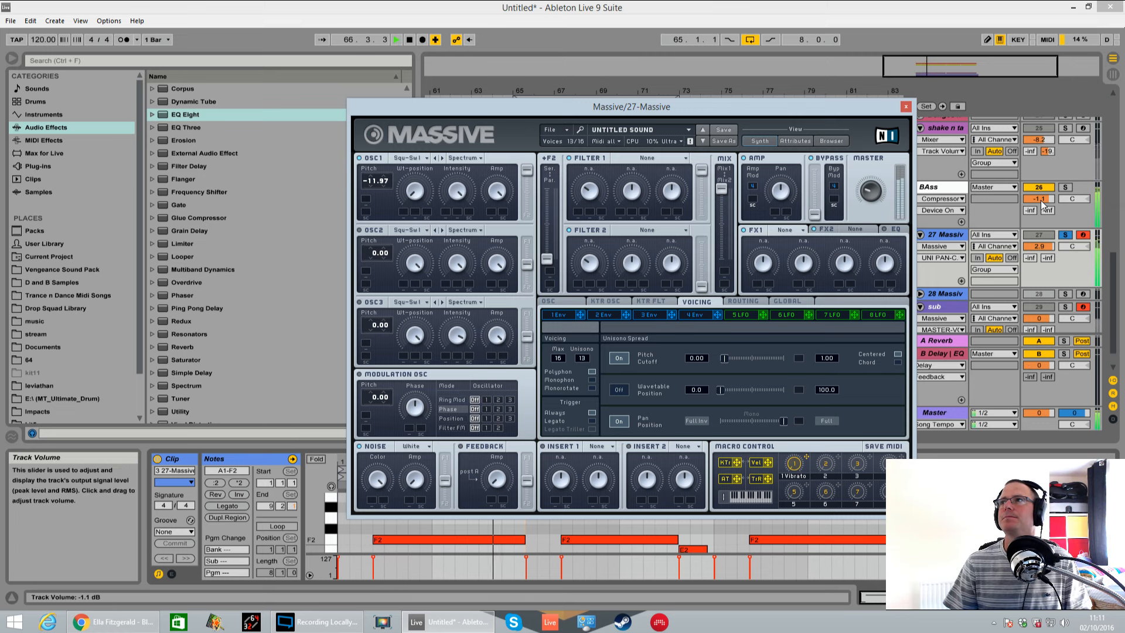
key(space)
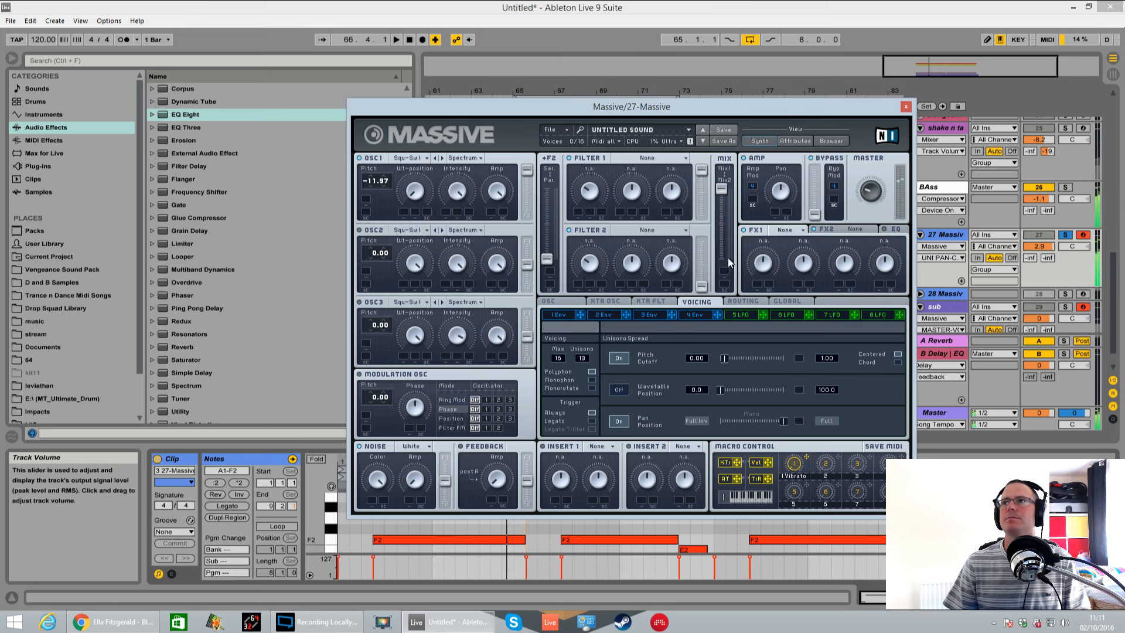
- Set Filter 1 to Lowpass 4, lower its cutoff and audition the filtered sound
click(681, 158)
click(642, 177)
click(666, 156)
click(649, 166)
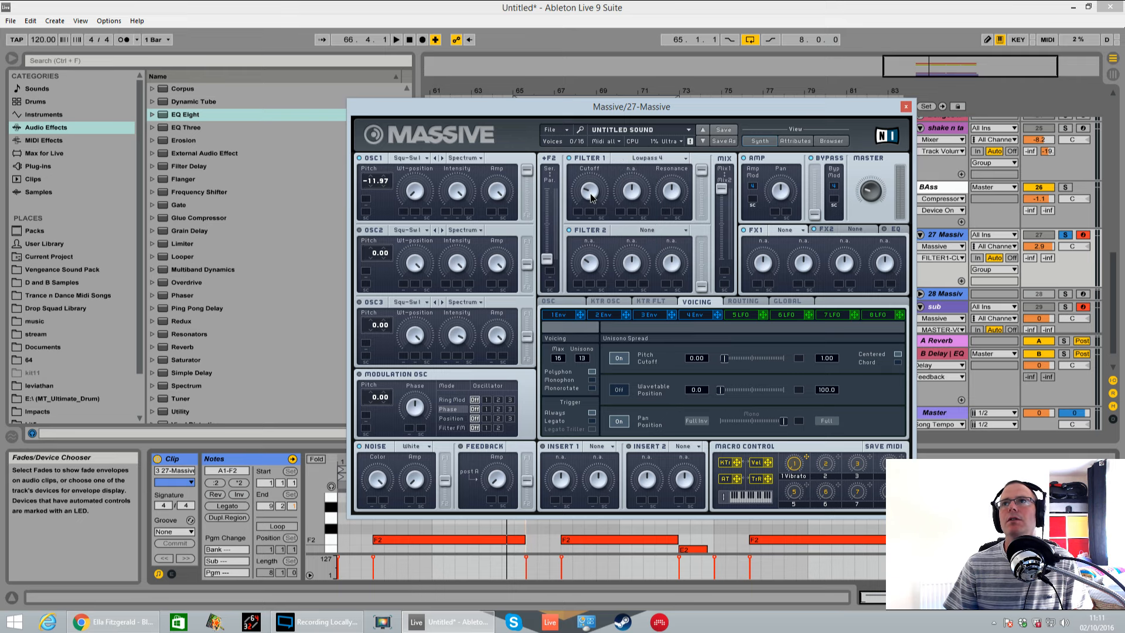
key(space)
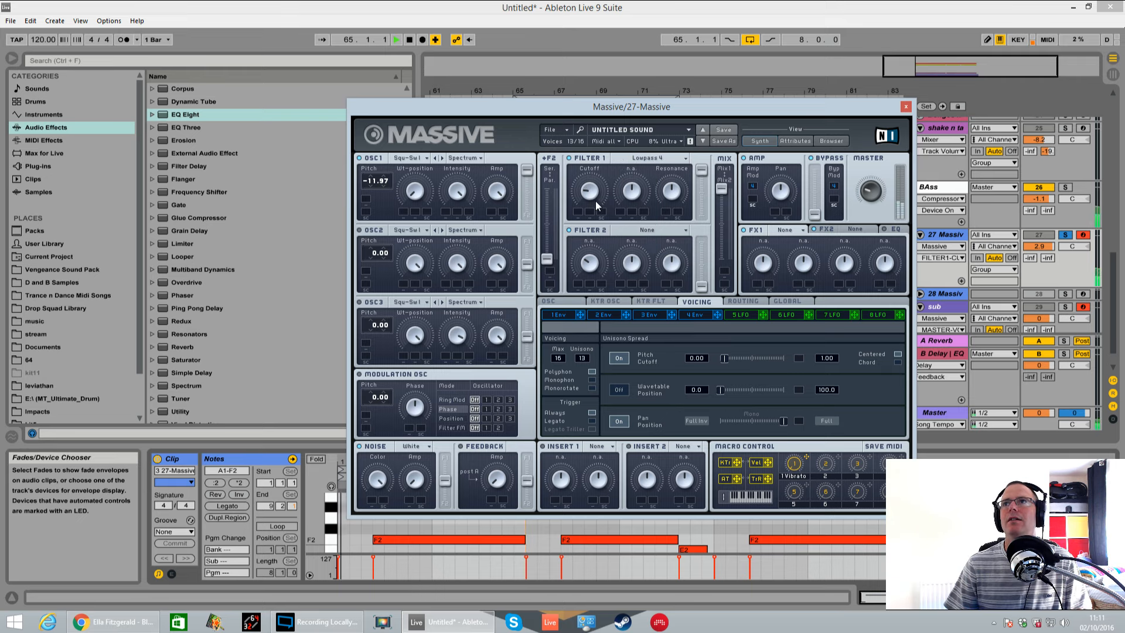
key(space)
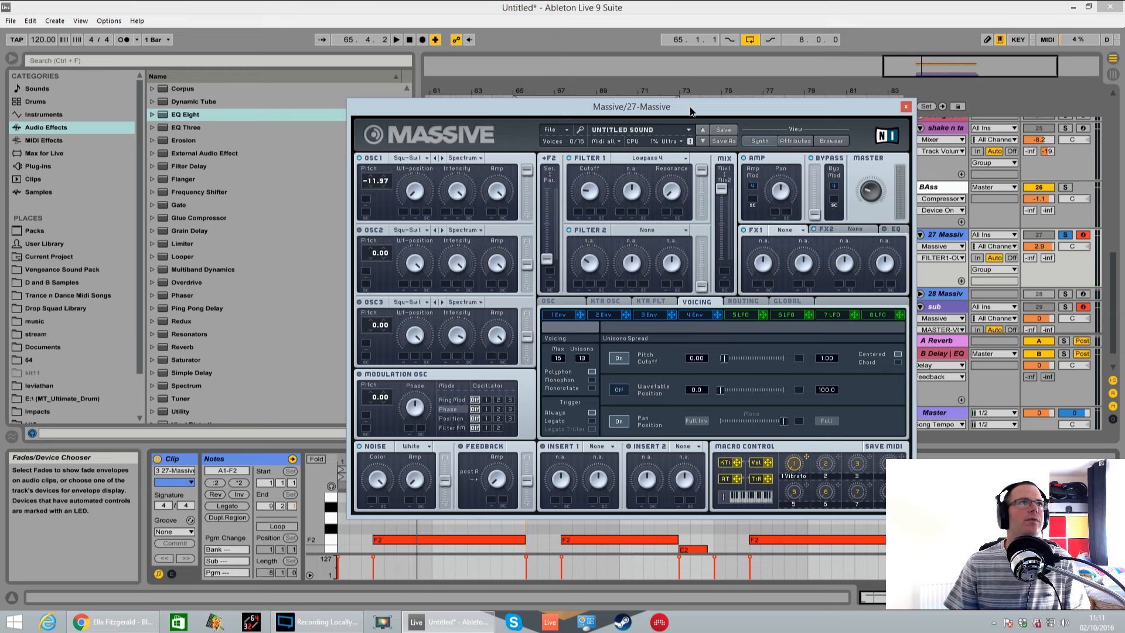
- Lower the filter mix fader to about midway and fine-tune Filter 1's cutoff while the track plays
drag(726, 196, 724, 216)
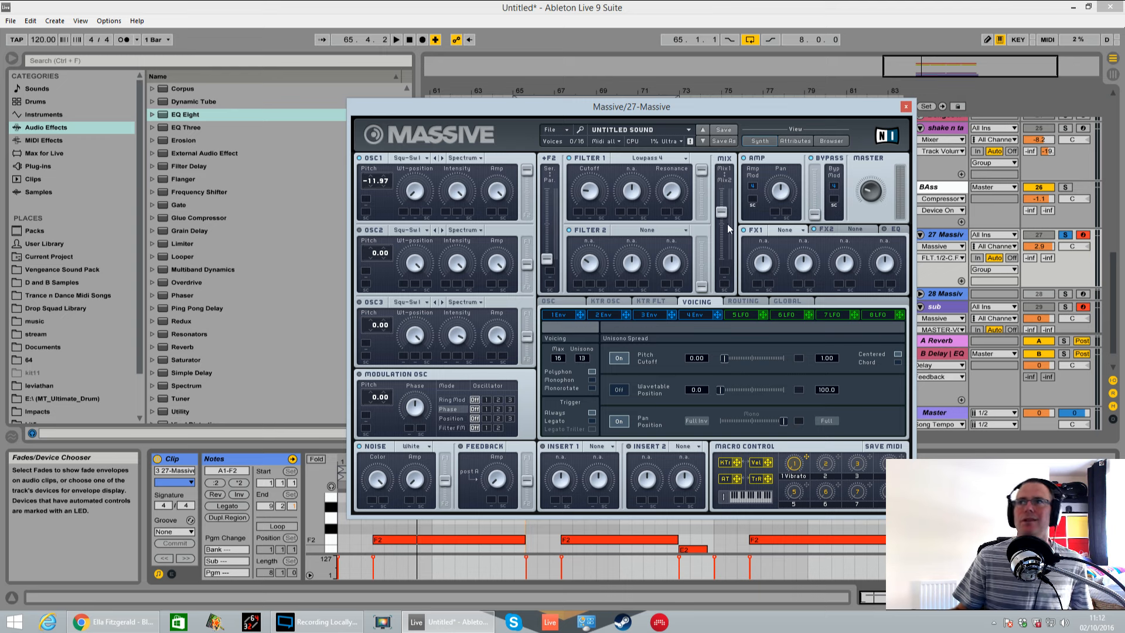
key(space)
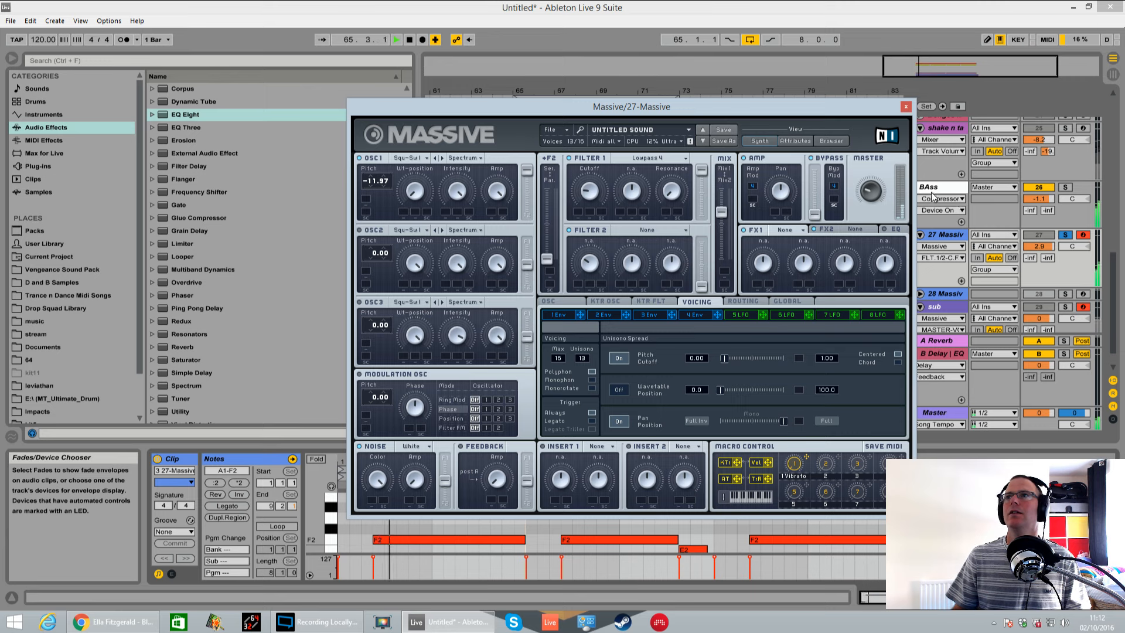
drag(587, 191, 588, 189)
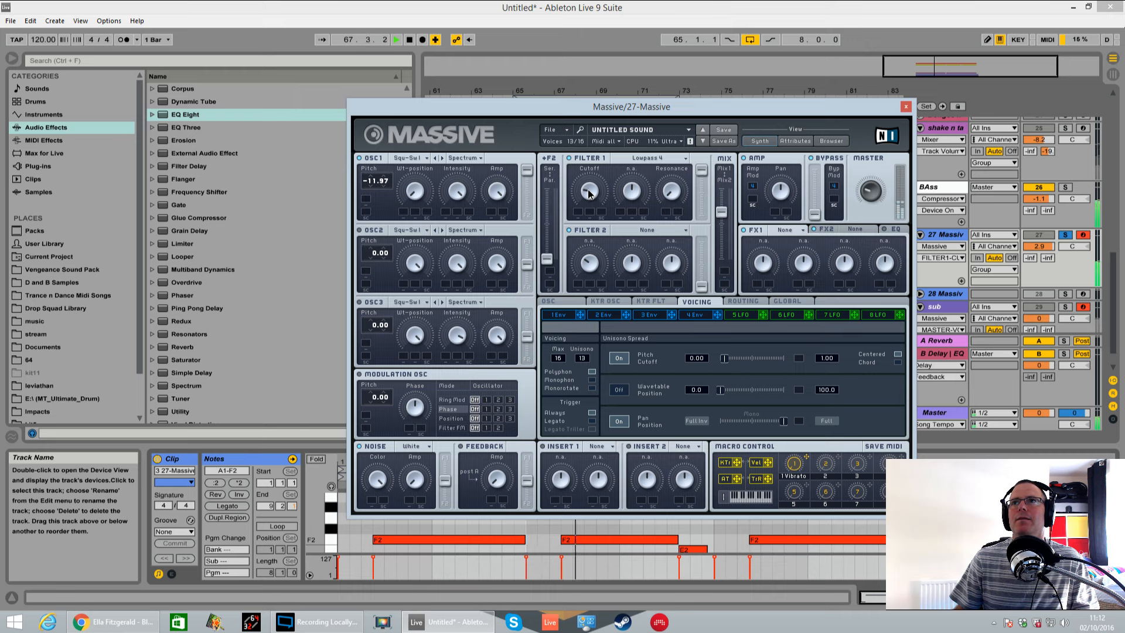
key(space)
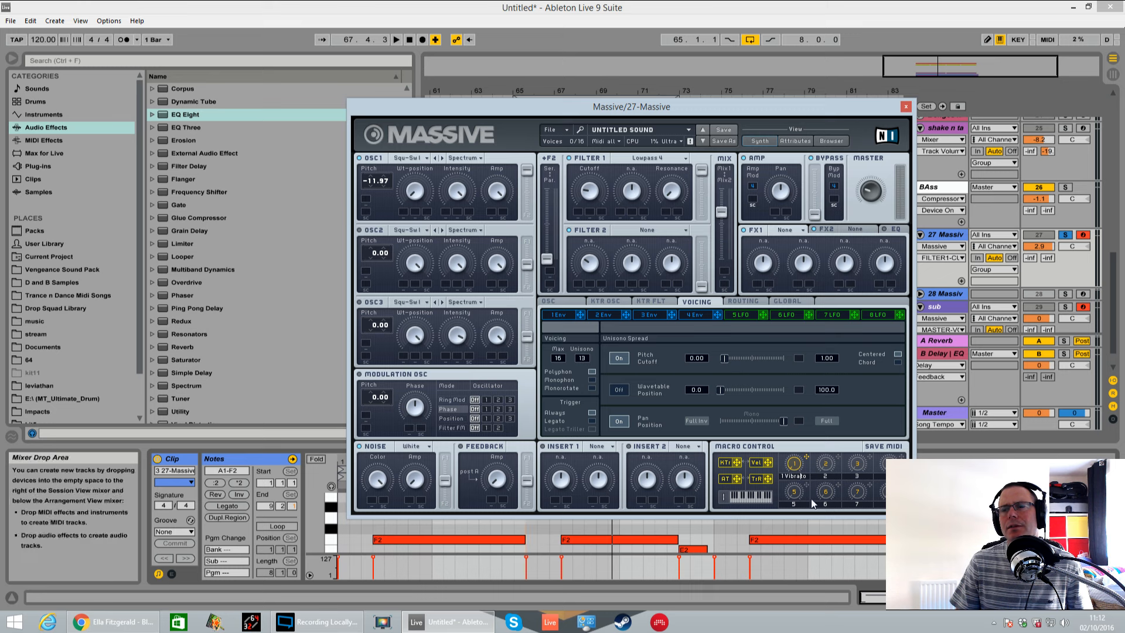
- Name macro 2 "more square" and assign it to Filter 1's cutoff with a small modulation range
click(564, 129)
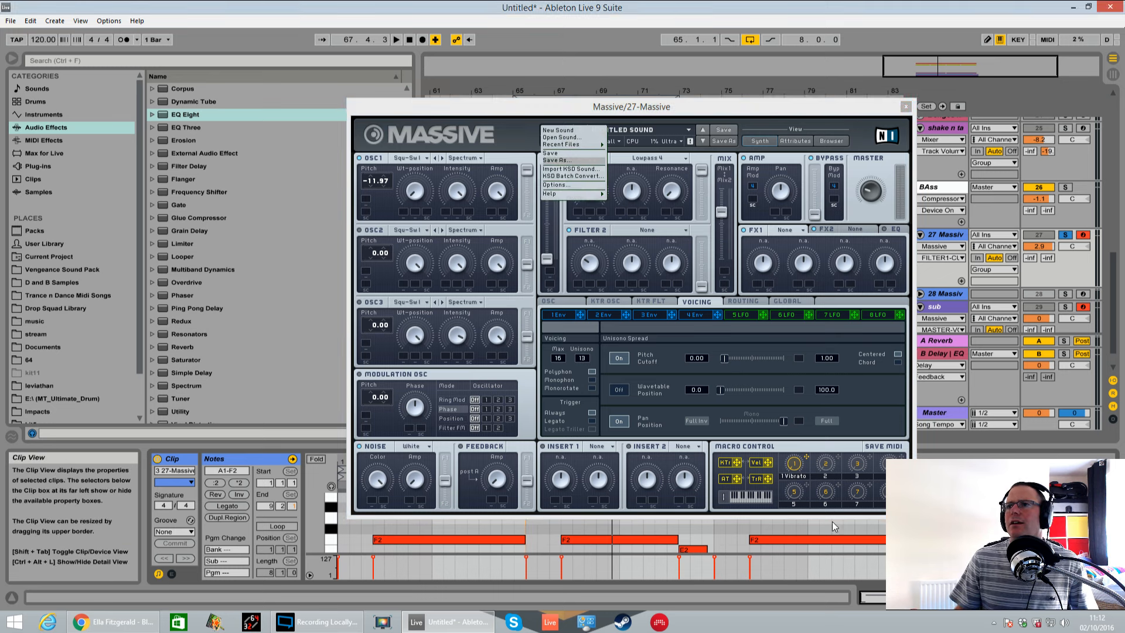
click(831, 475)
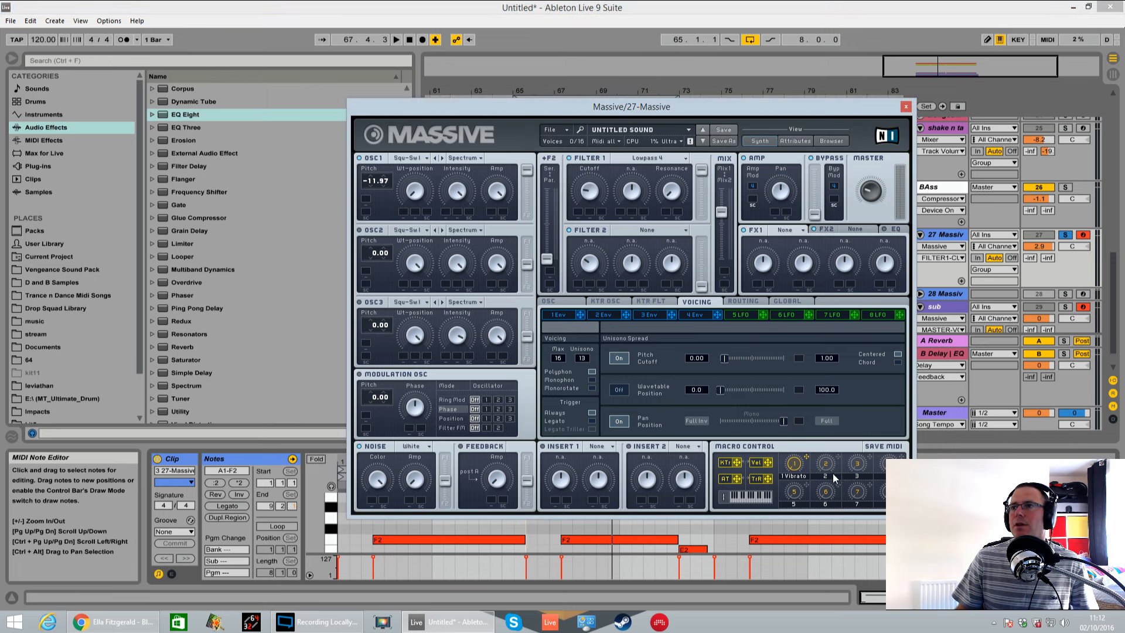
key(BackSpace)
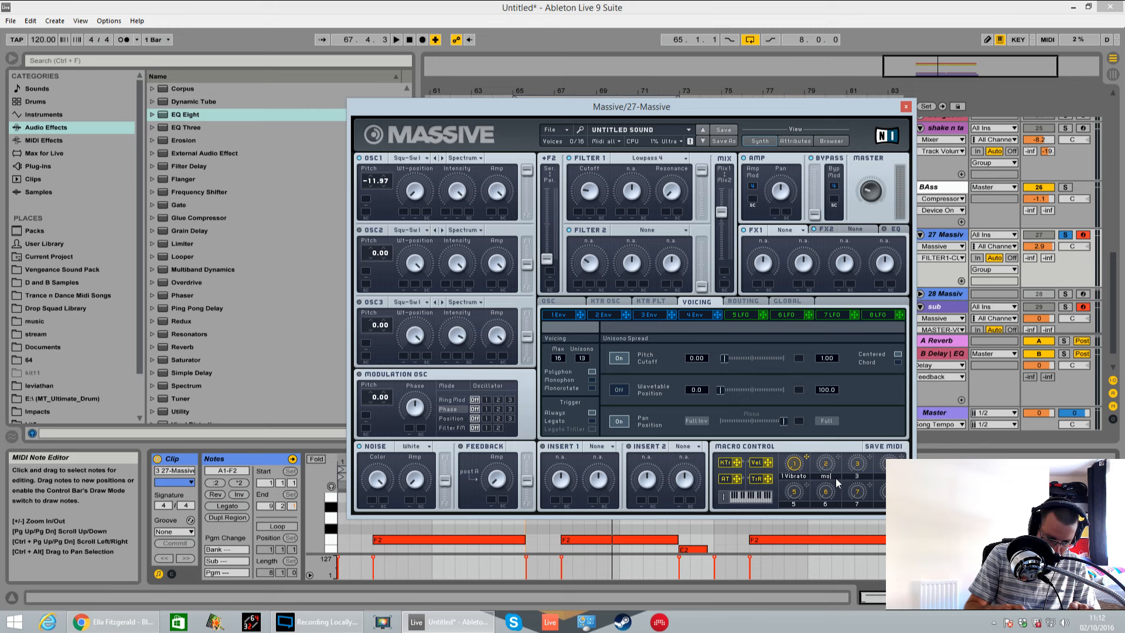
text(more square)
key(Return)
drag(839, 459, 577, 212)
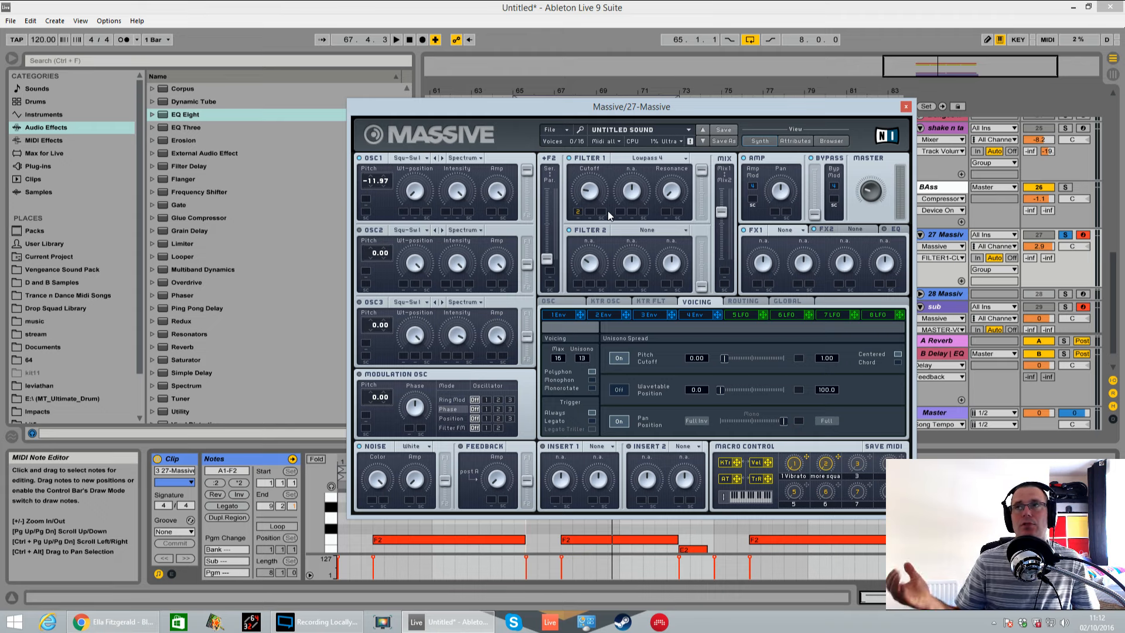
drag(580, 212, 580, 210)
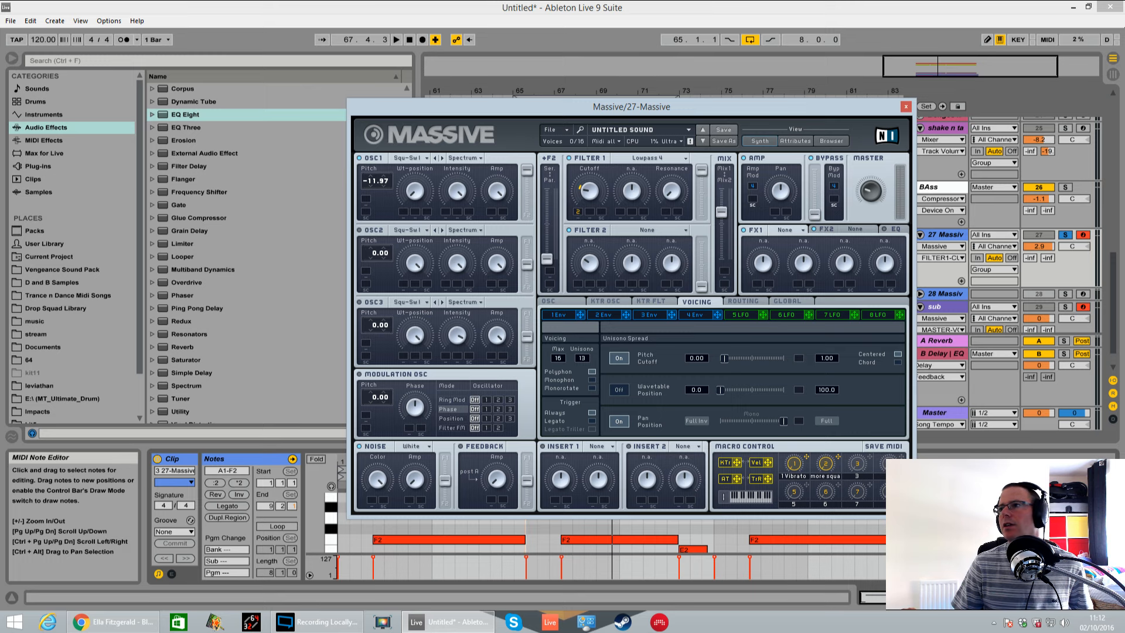
- Play the track, adjust Filter 1's cutoff and turn down the more square macro to hear its effect
key(space)
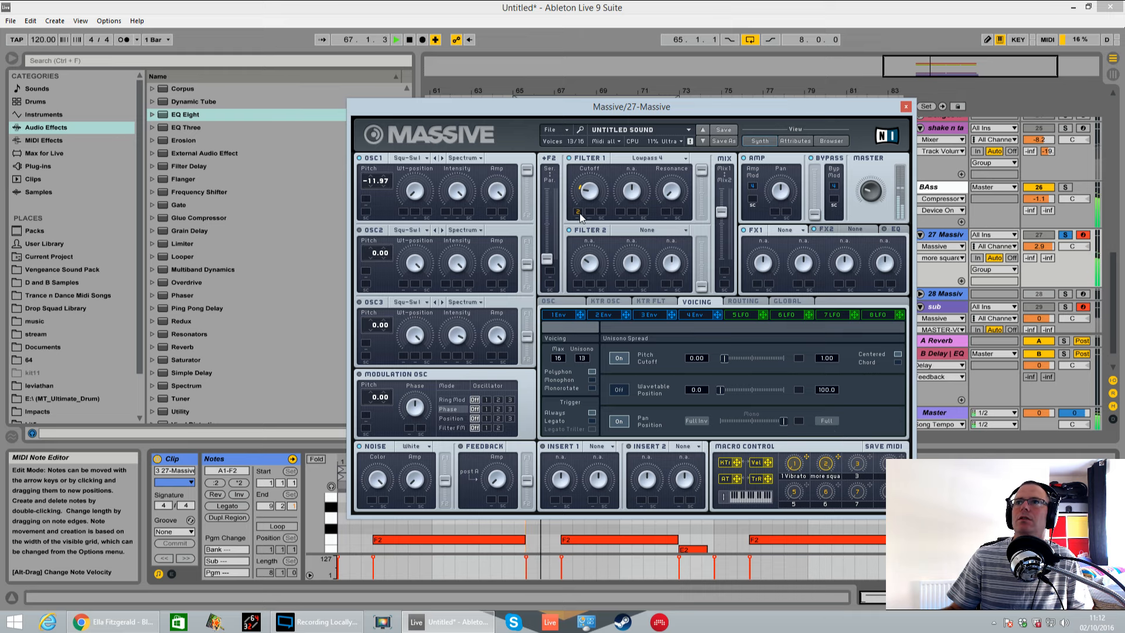
click(577, 191)
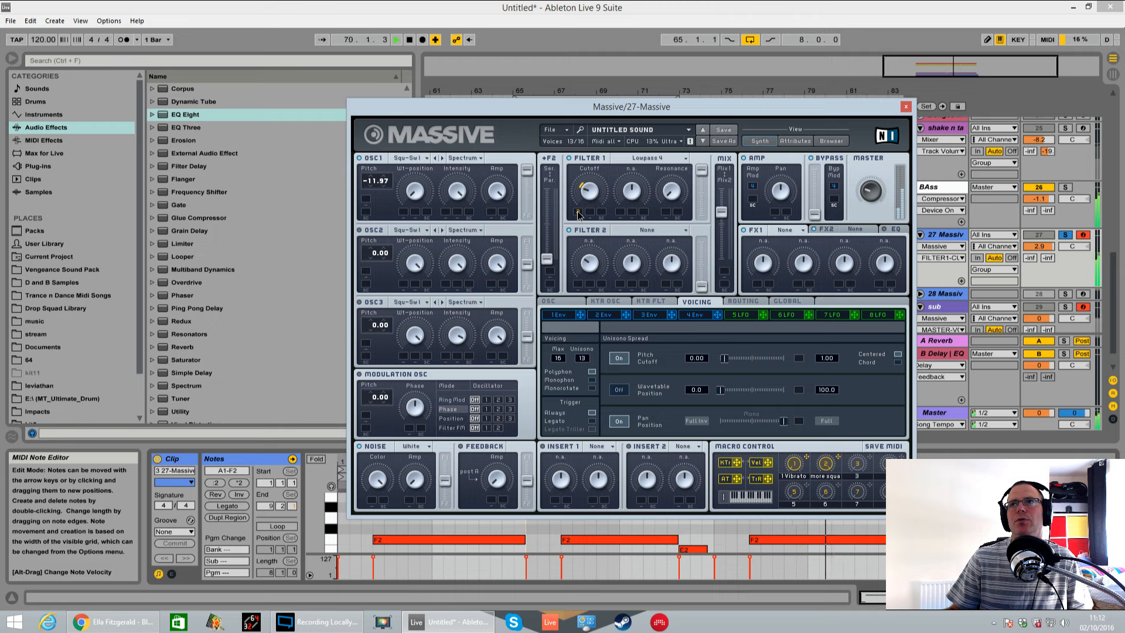
drag(827, 462, 829, 557)
key(space)
- Lengthen the attack and release of envelope 4 while auditioning the sound
click(705, 311)
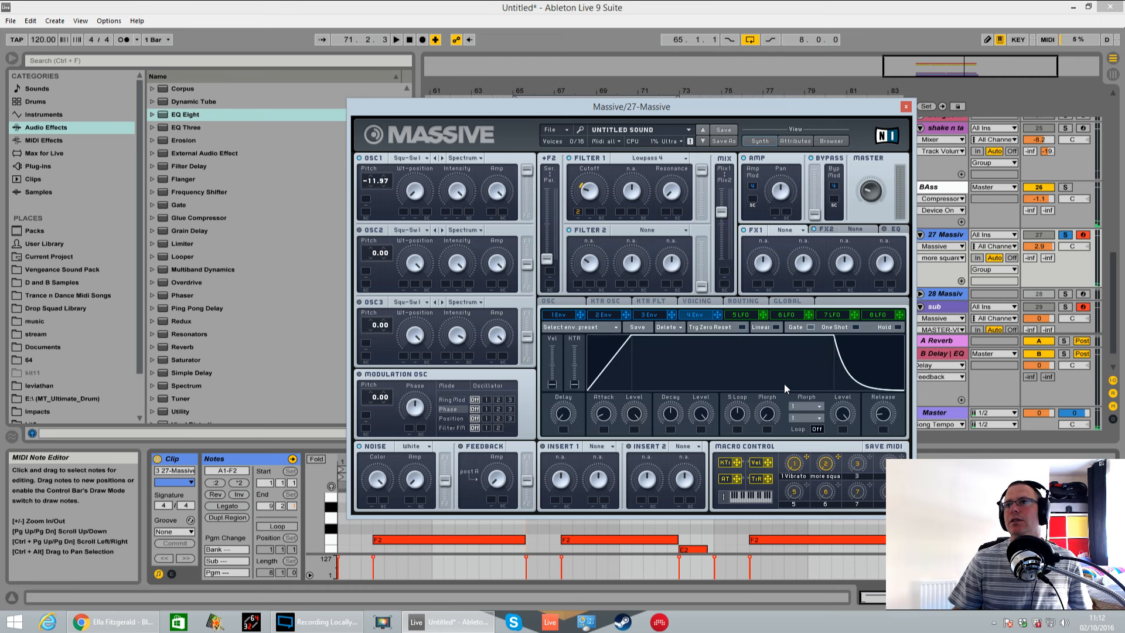
drag(607, 421, 607, 416)
key(space)
drag(881, 417, 878, 416)
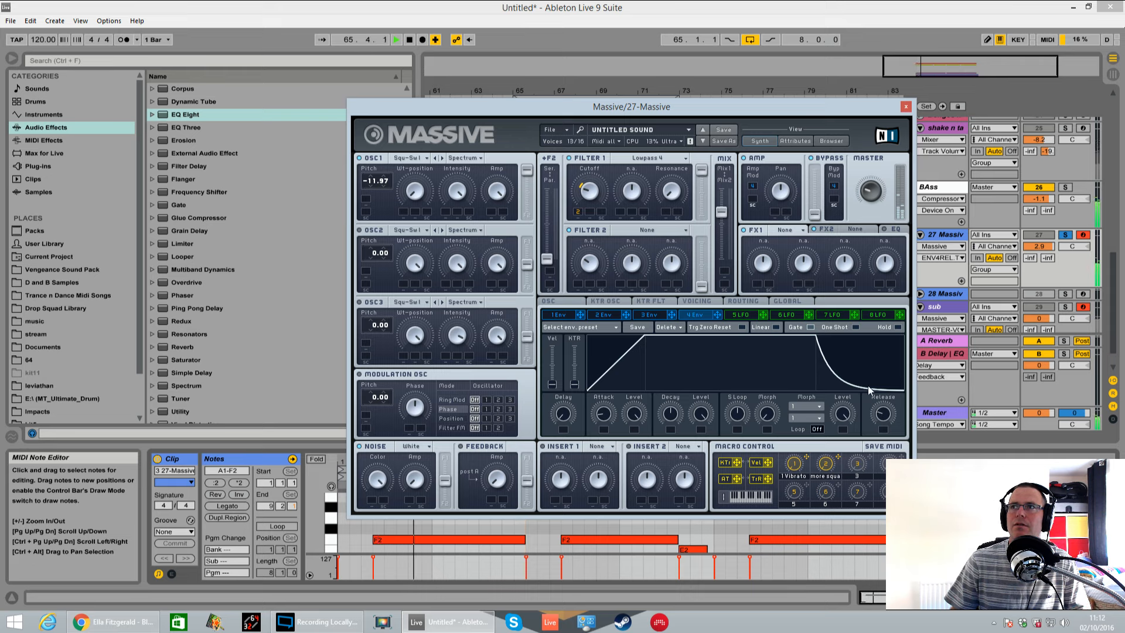
key(space)
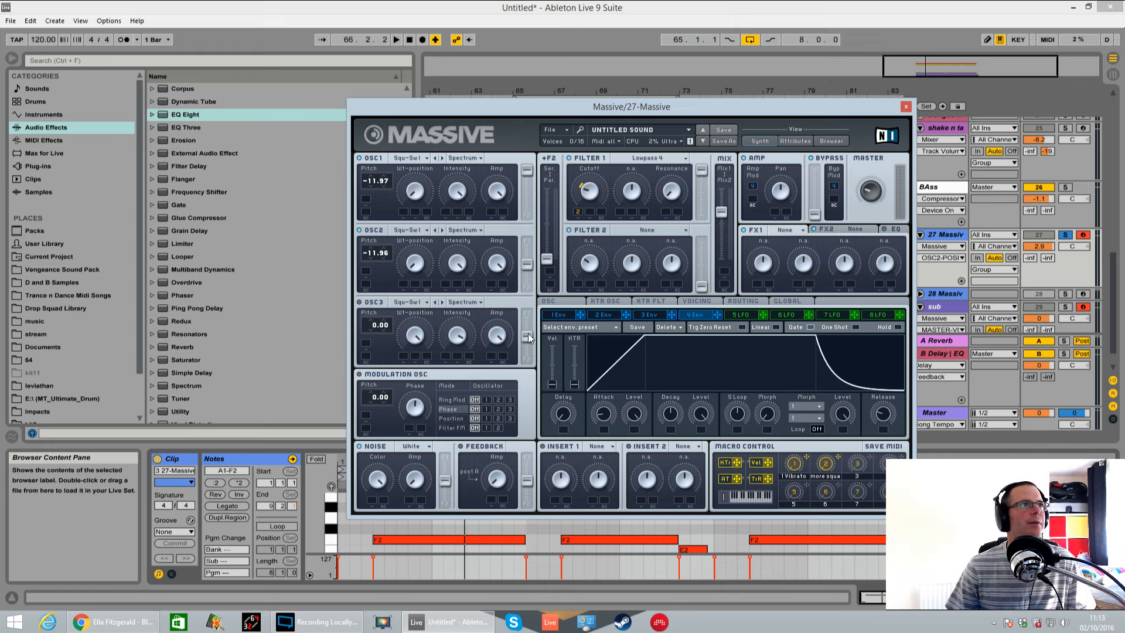
- Send oscillator 2 more toward Filter 1, set its pitch to -11.93 and adjust the more square macro during playback
drag(527, 263, 527, 242)
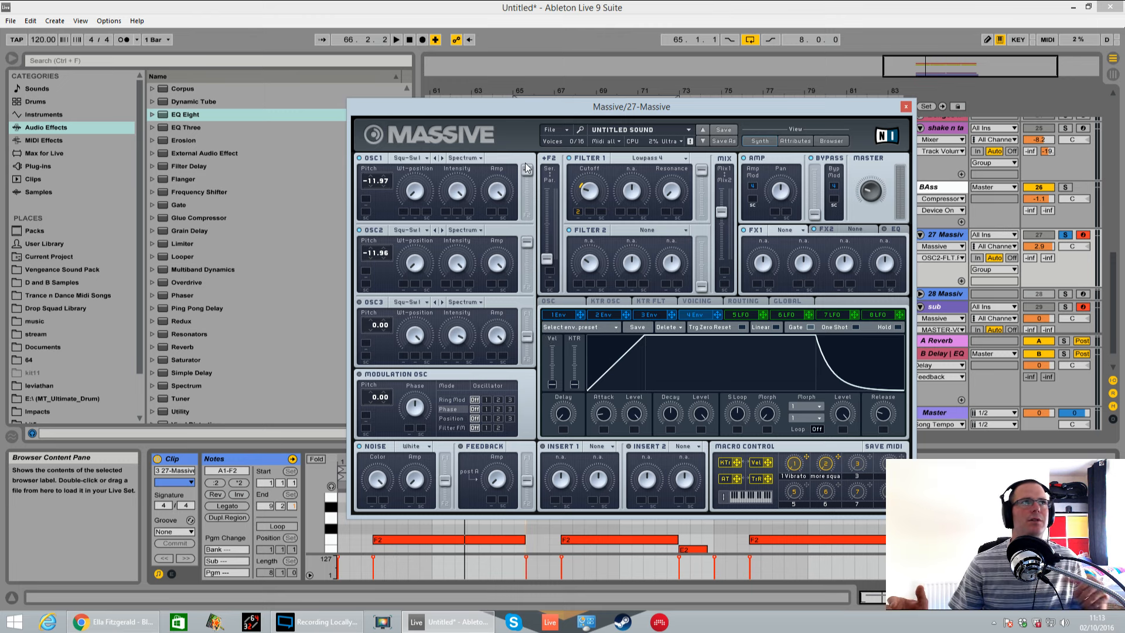
key(space)
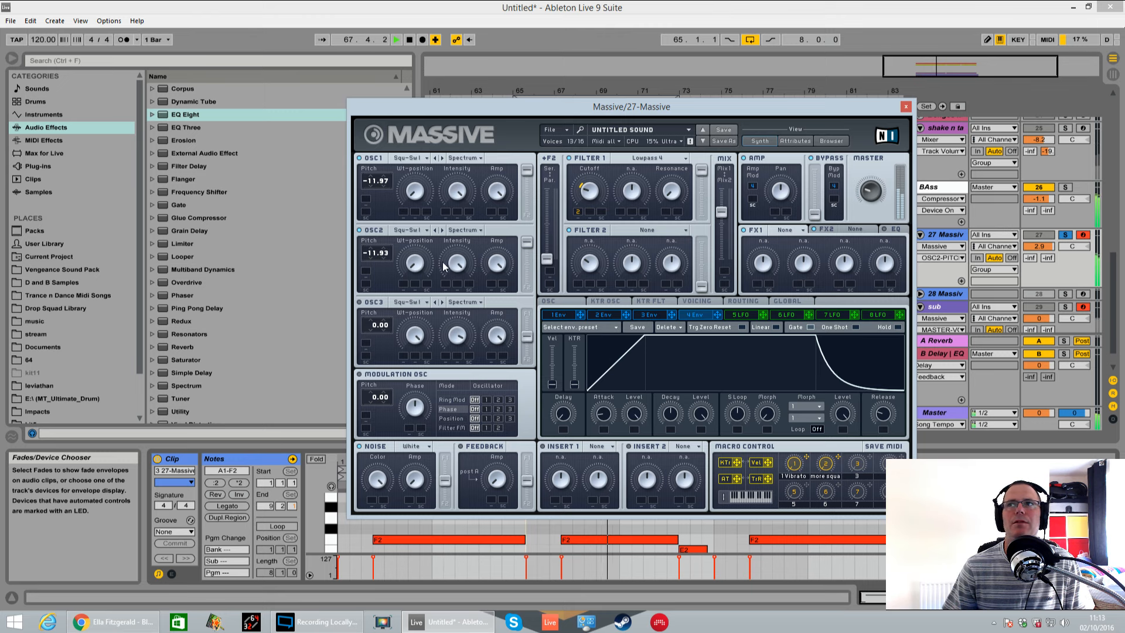
click(820, 463)
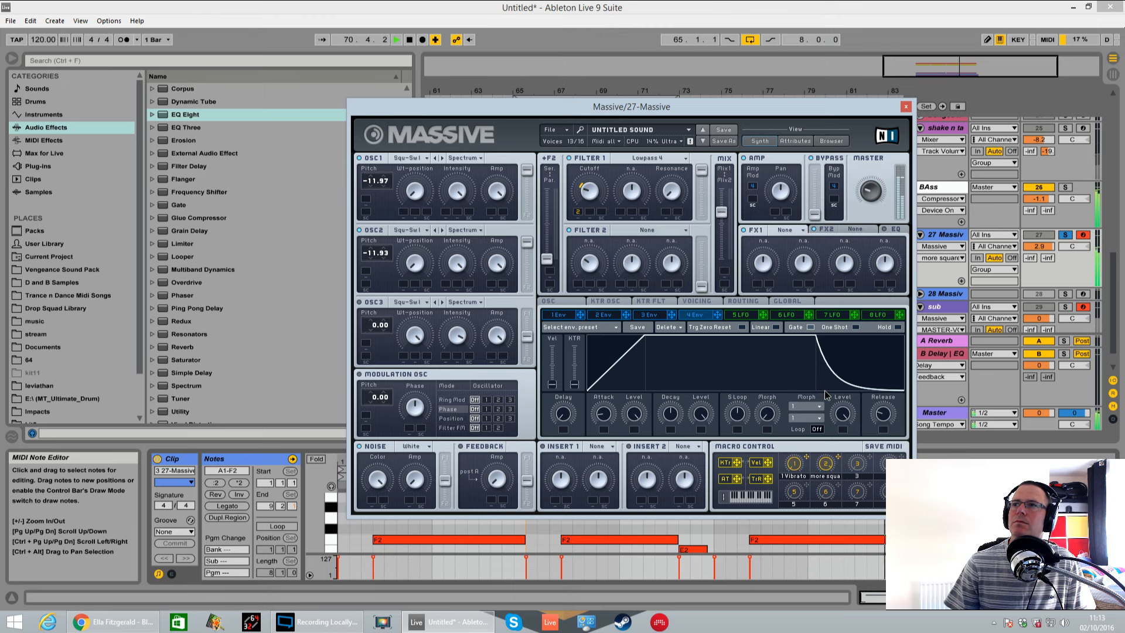
key(space)
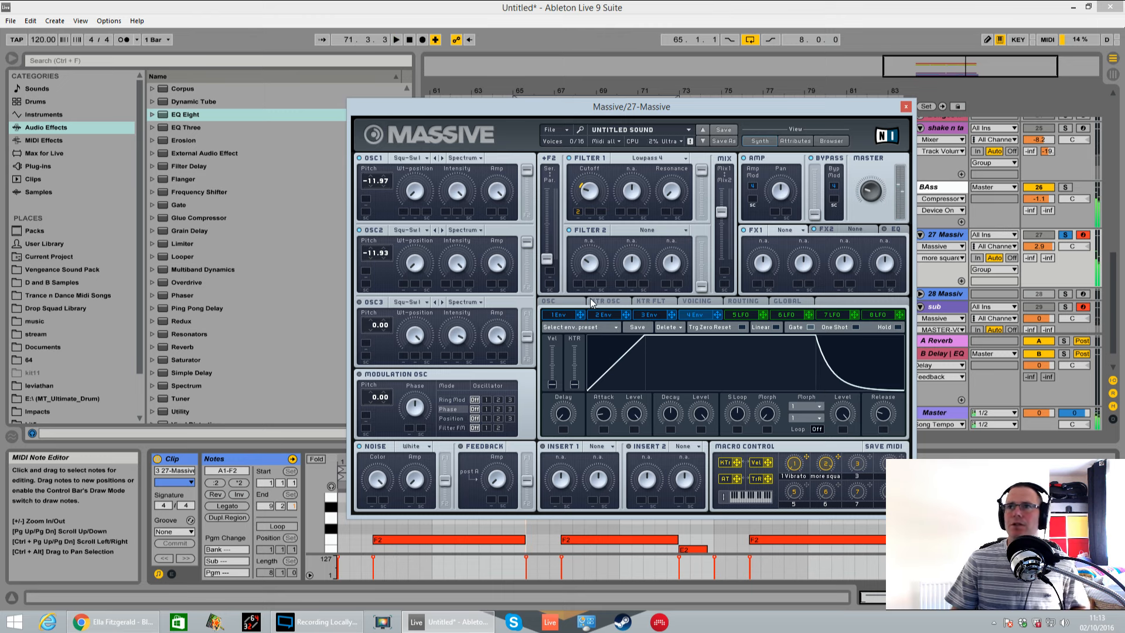
- Adjust the glide time in the oscillator settings and compare the Equal and Rate glide modes while the track plays
click(564, 300)
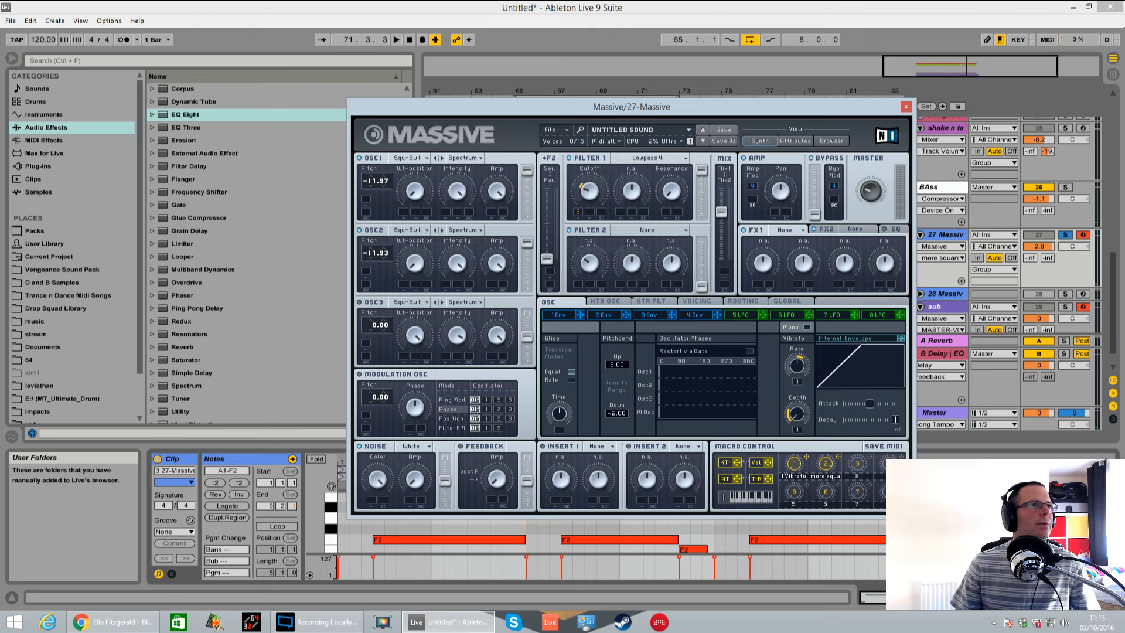
click(571, 372)
click(560, 408)
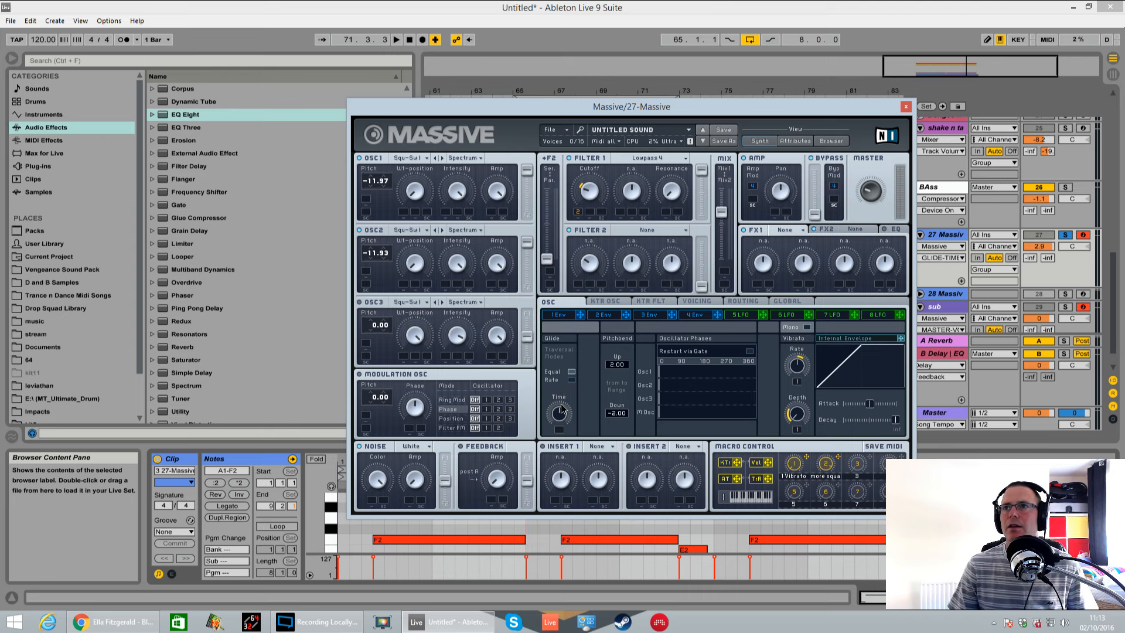
key(space)
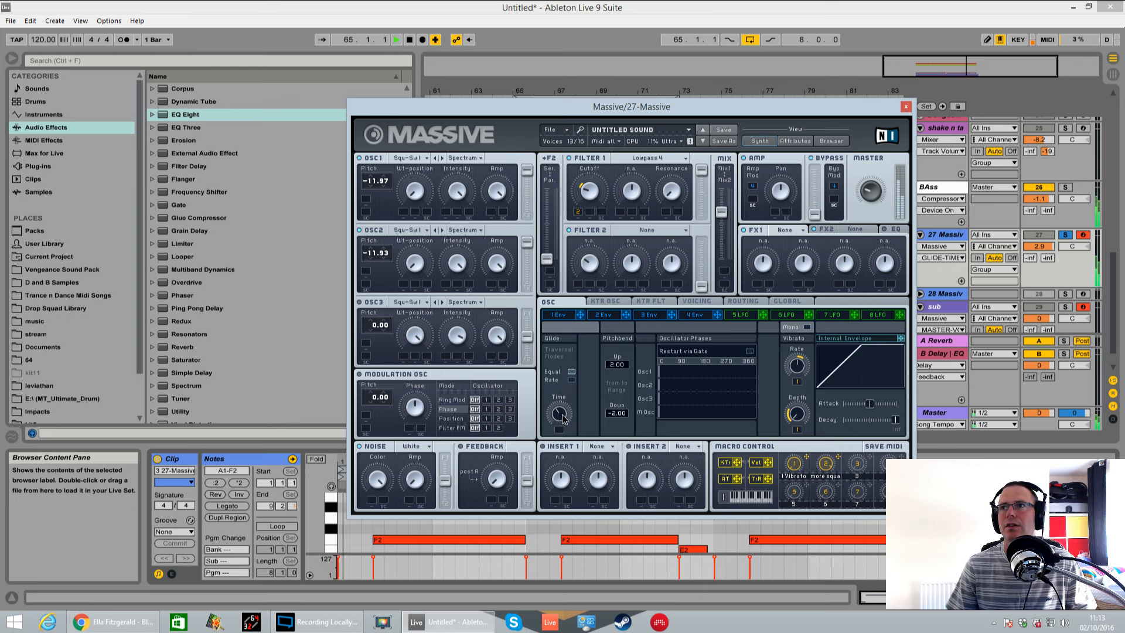
click(571, 380)
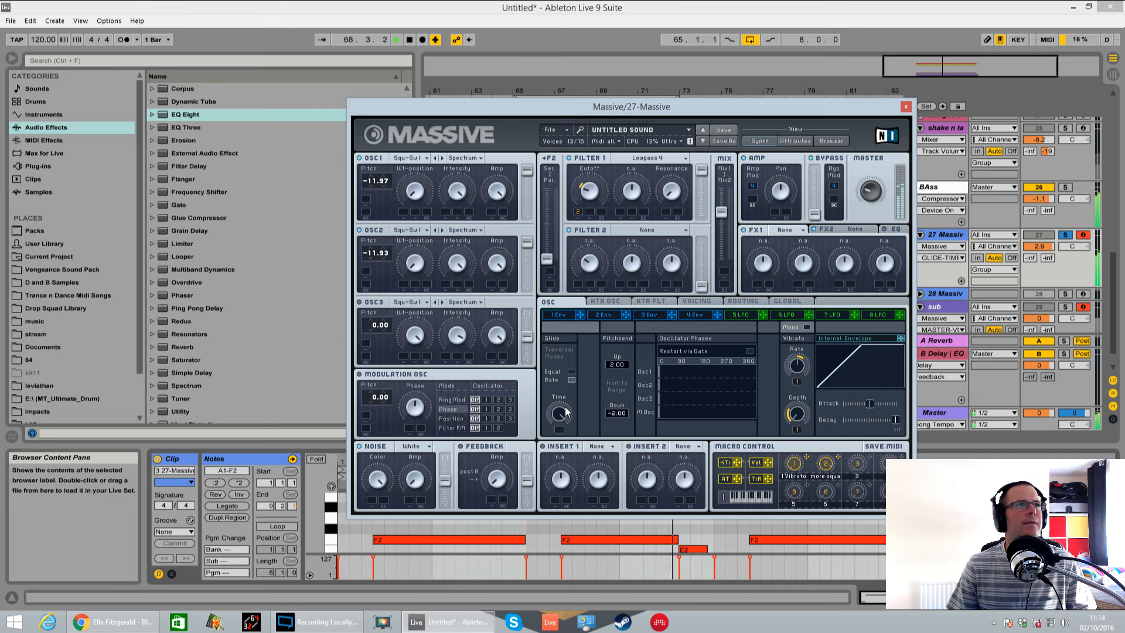
key(space)
key(space)
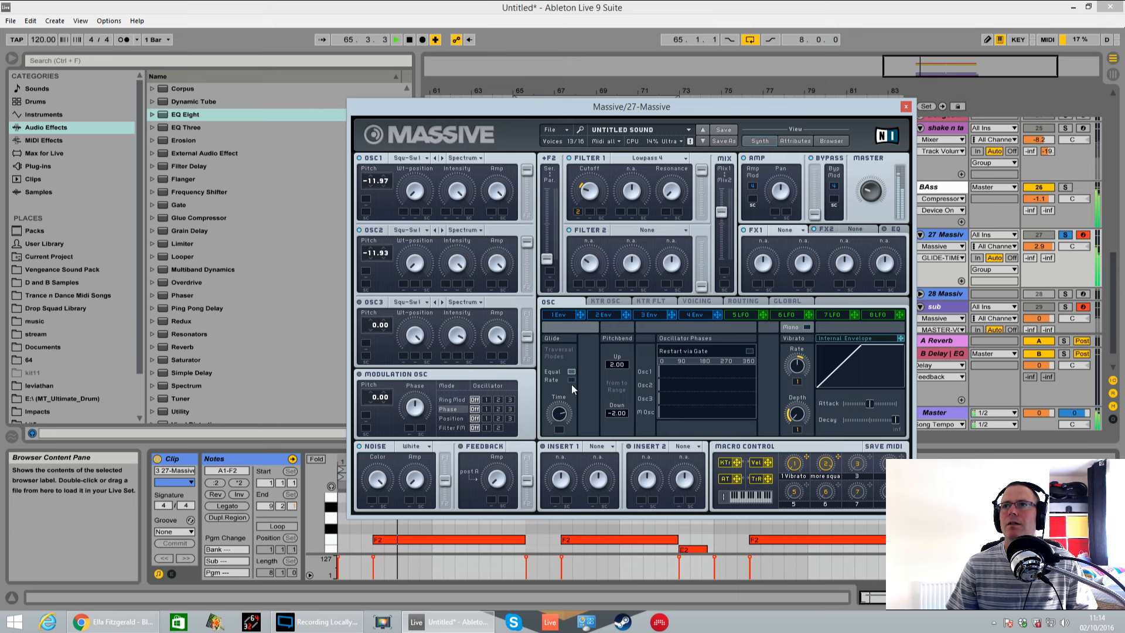
- Select all notes in the bass MIDI clip, lengthen them slightly so they overlap, and play the clip
drag(681, 108, 249, 127)
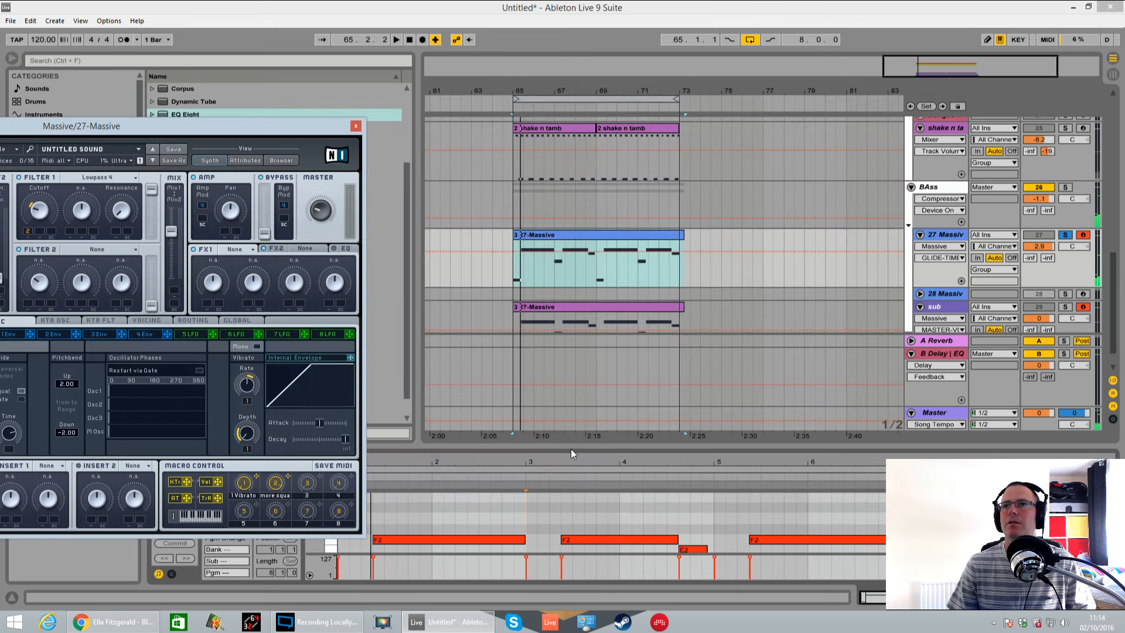
click(585, 503)
key(space)
key(ctrl+a)
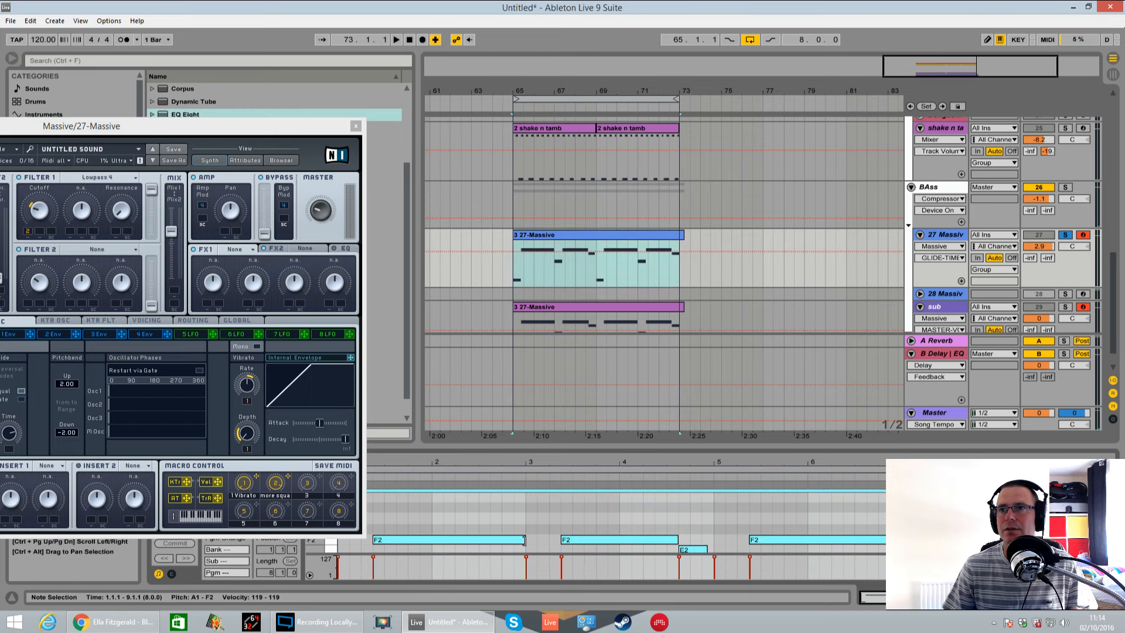
drag(529, 539, 525, 539)
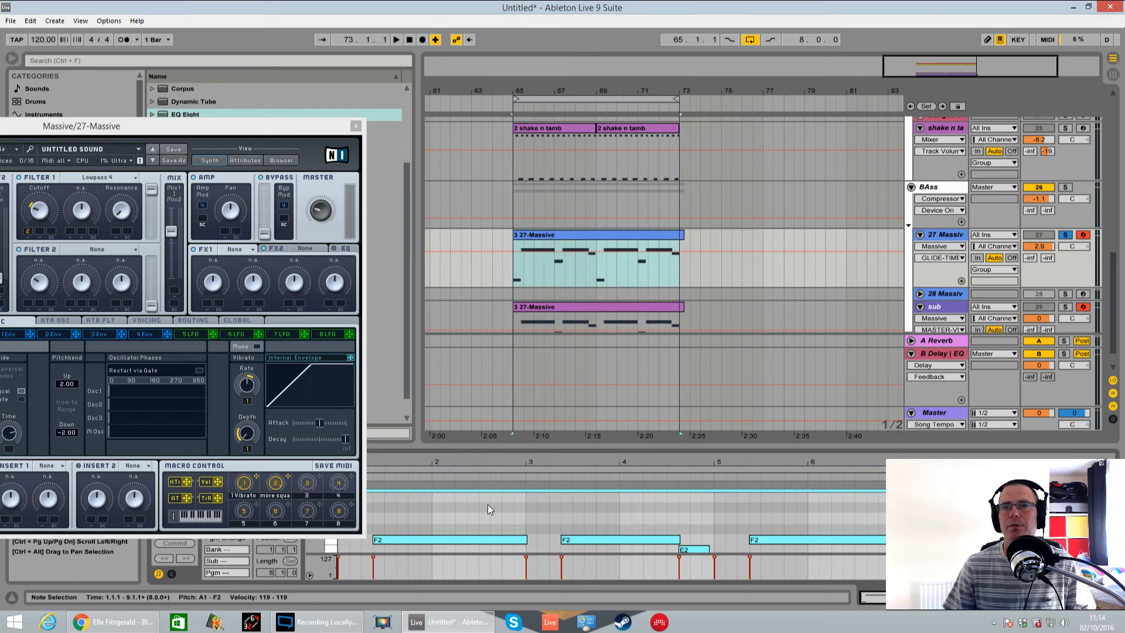
key(space)
drag(300, 129, 751, 77)
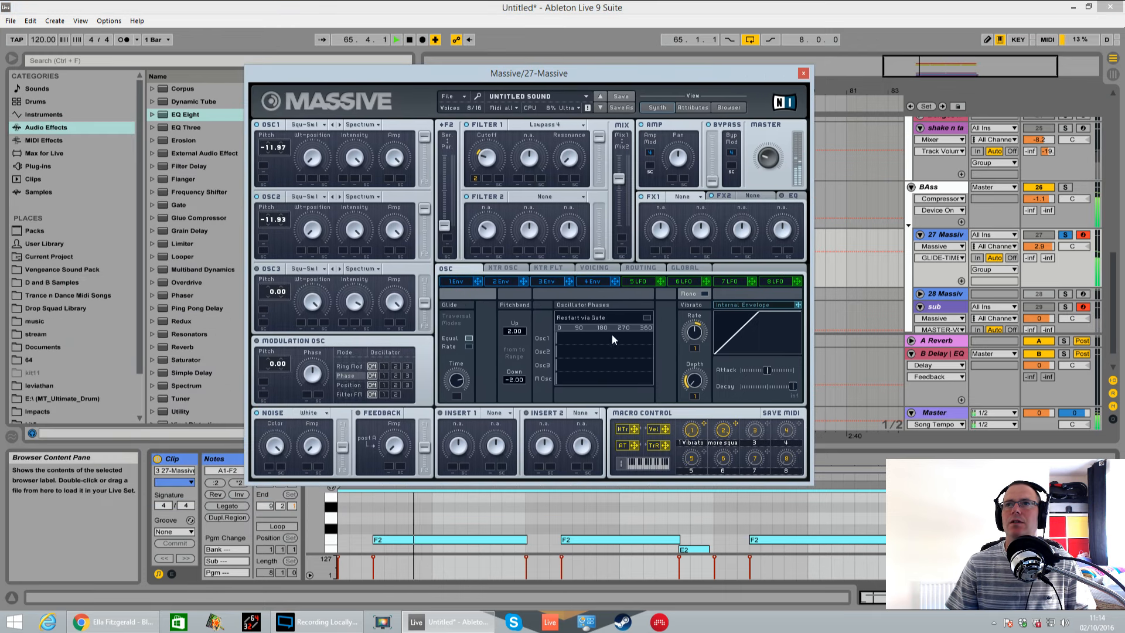
- Switch between the Rate and Equal glide modes to hear them on the lengthened notes, and stop playback
click(469, 347)
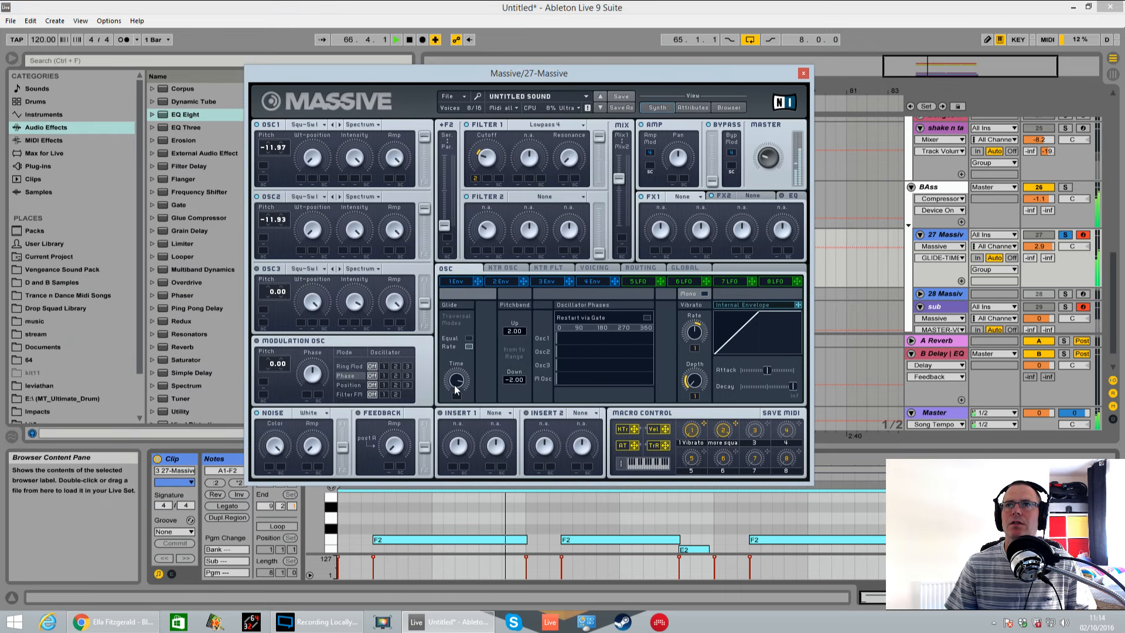
click(468, 338)
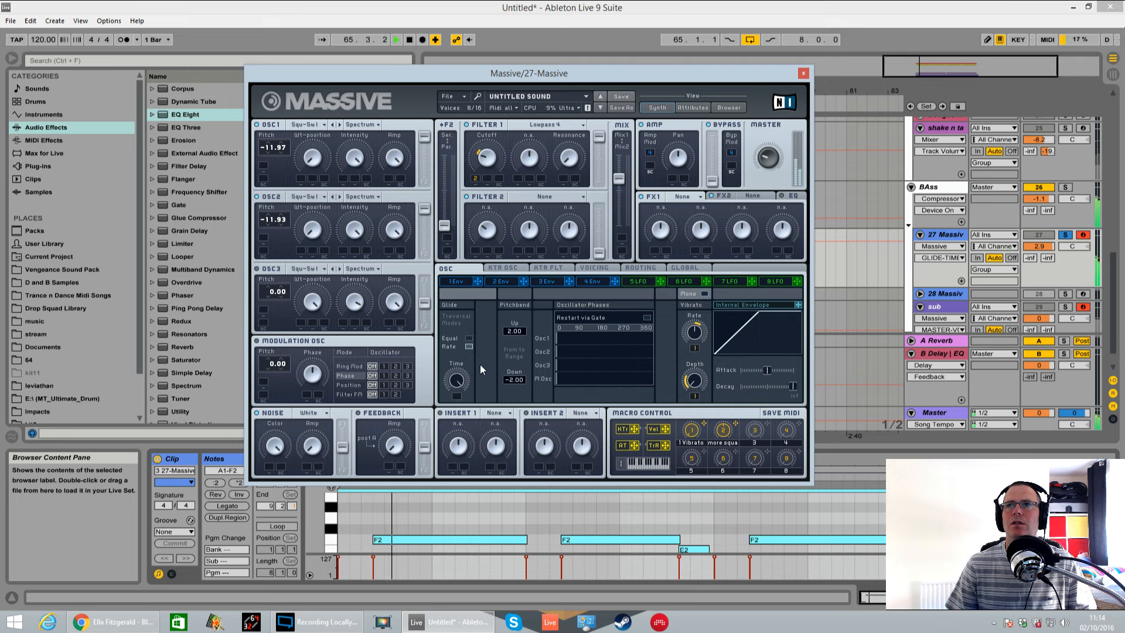
key(space)
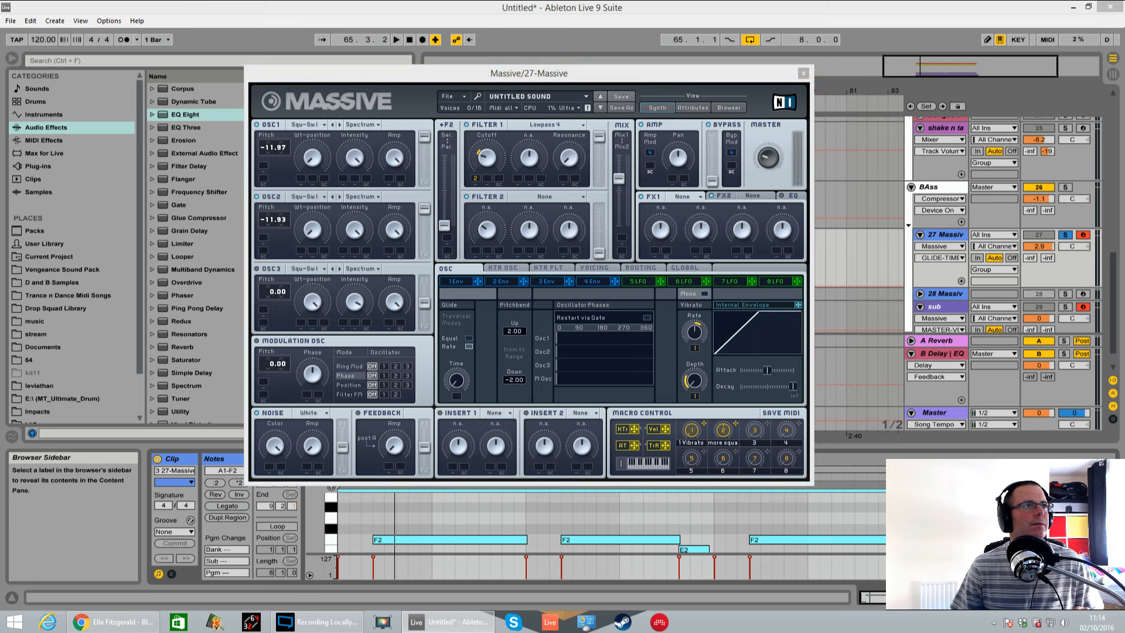
- In the routing, place Insert 1 after Filter 2, take the bypass from Osc 1 and audition the result
click(643, 268)
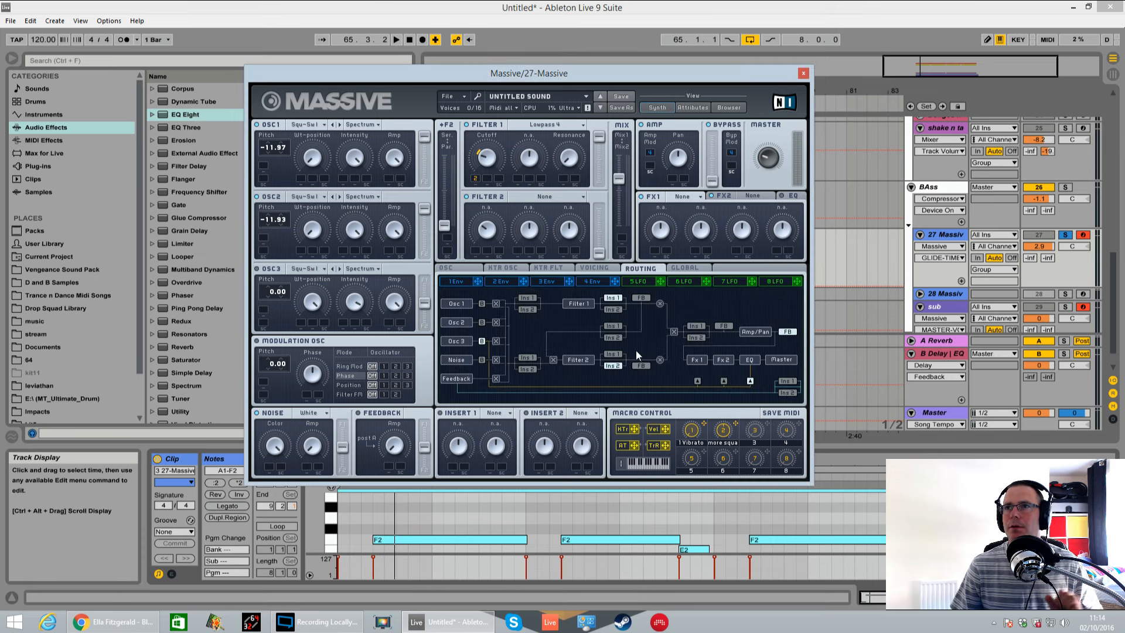
click(615, 355)
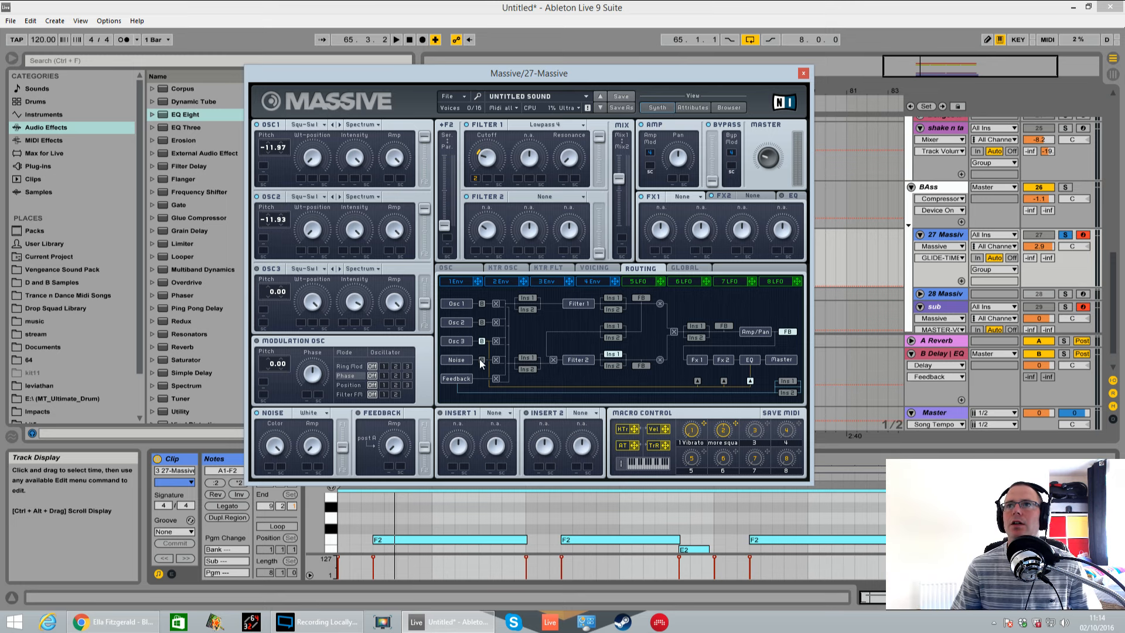
key(space)
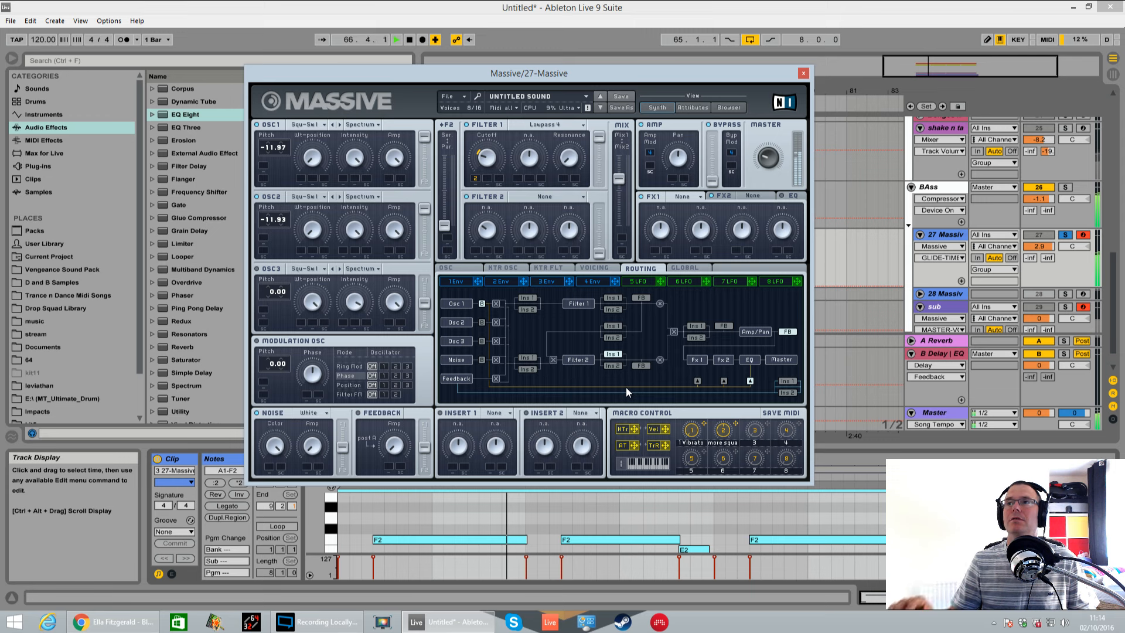
key(space)
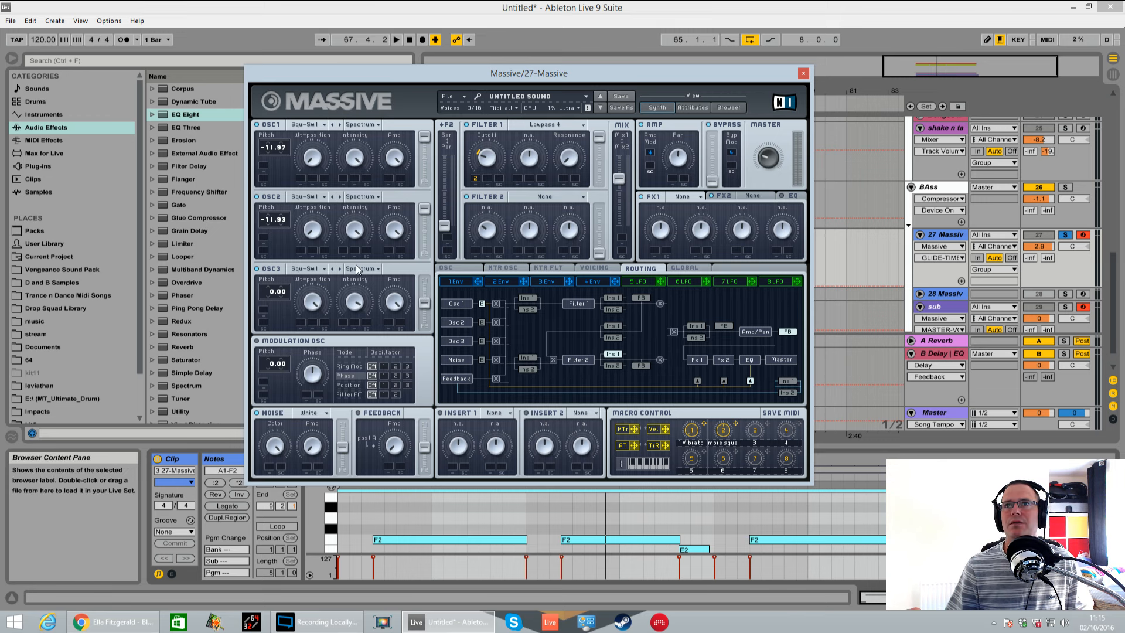
- Send oscillator 3 fully to Filter 2, set its pitch to -12.00, adjust its wavetable position and amp, and audition it
drag(420, 302, 424, 432)
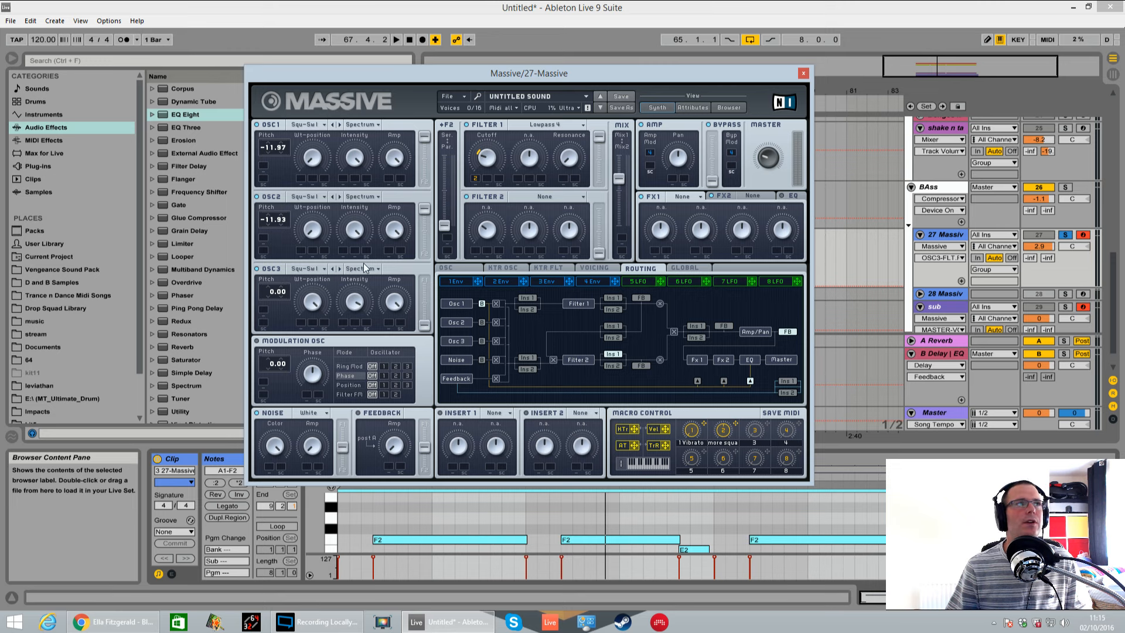
click(312, 301)
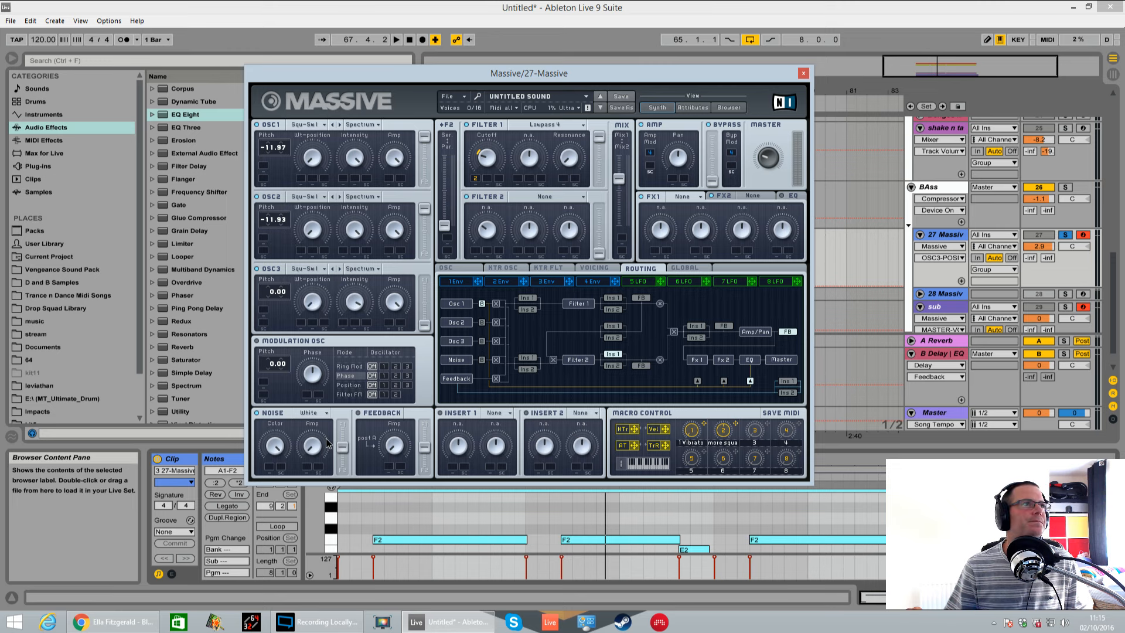
mouse_move(275, 280)
mouse_down()
mouse_move(267, 324)
mouse_move(269, 286)
mouse_up()
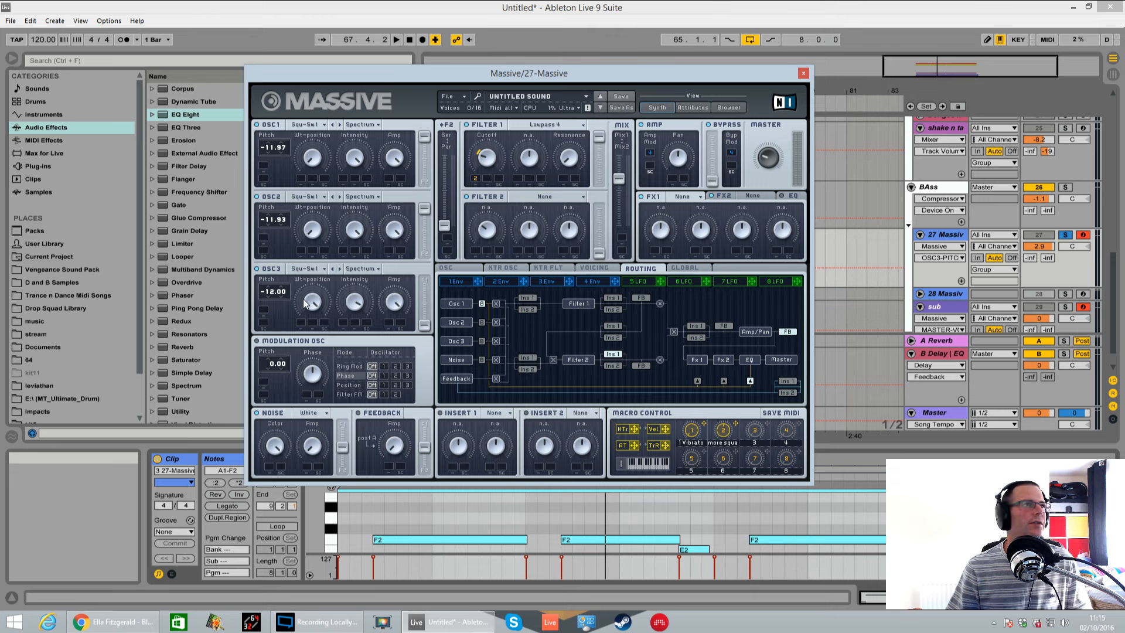
click(396, 301)
key(space)
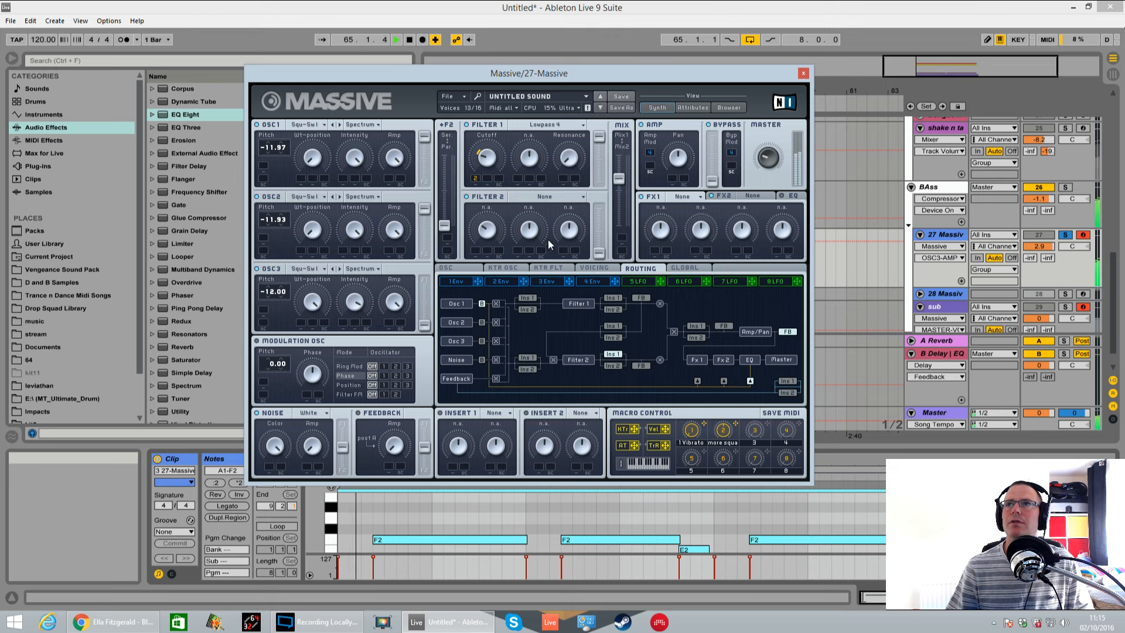
key(space)
- Raise Filter 2's output level to maximum and set its type to Lowpass 2
click(443, 226)
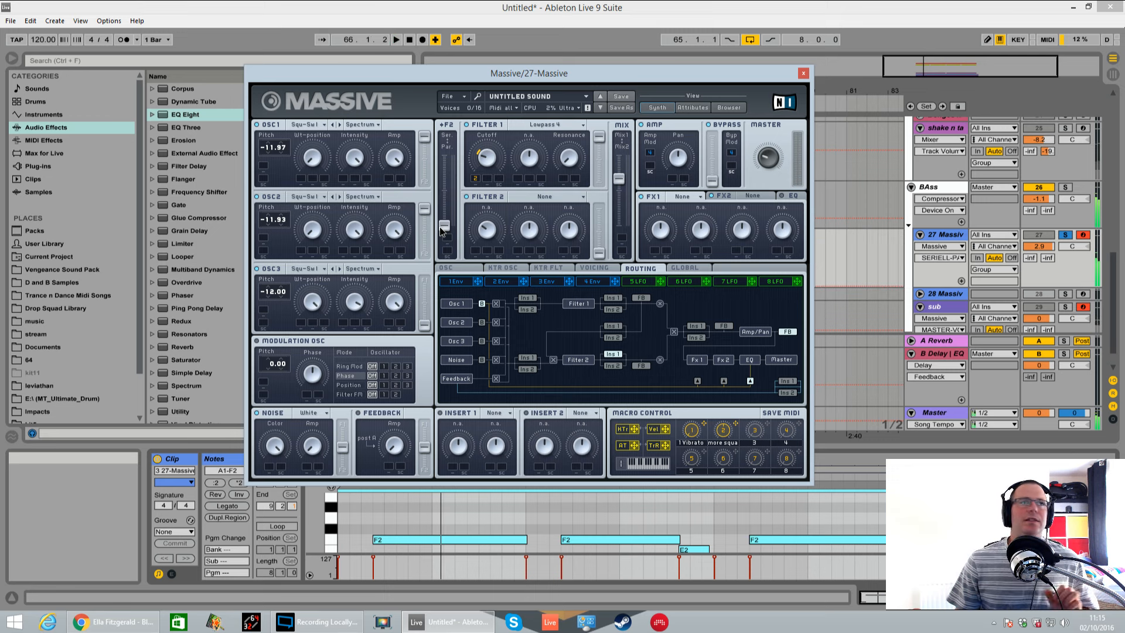
drag(597, 256, 598, 209)
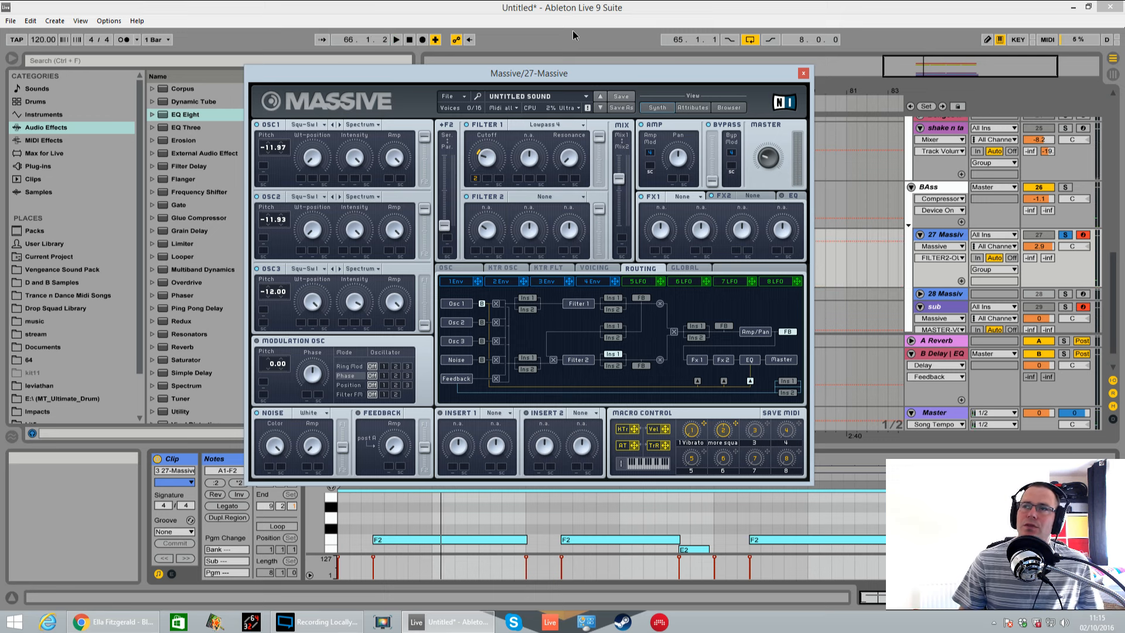
key(space)
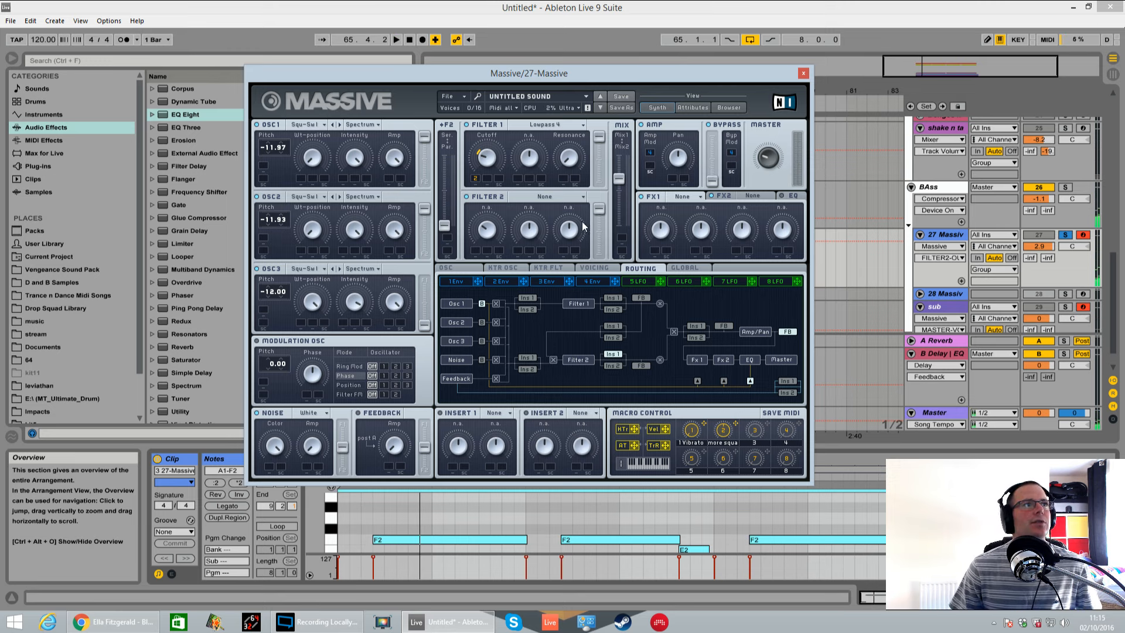
click(544, 198)
click(548, 210)
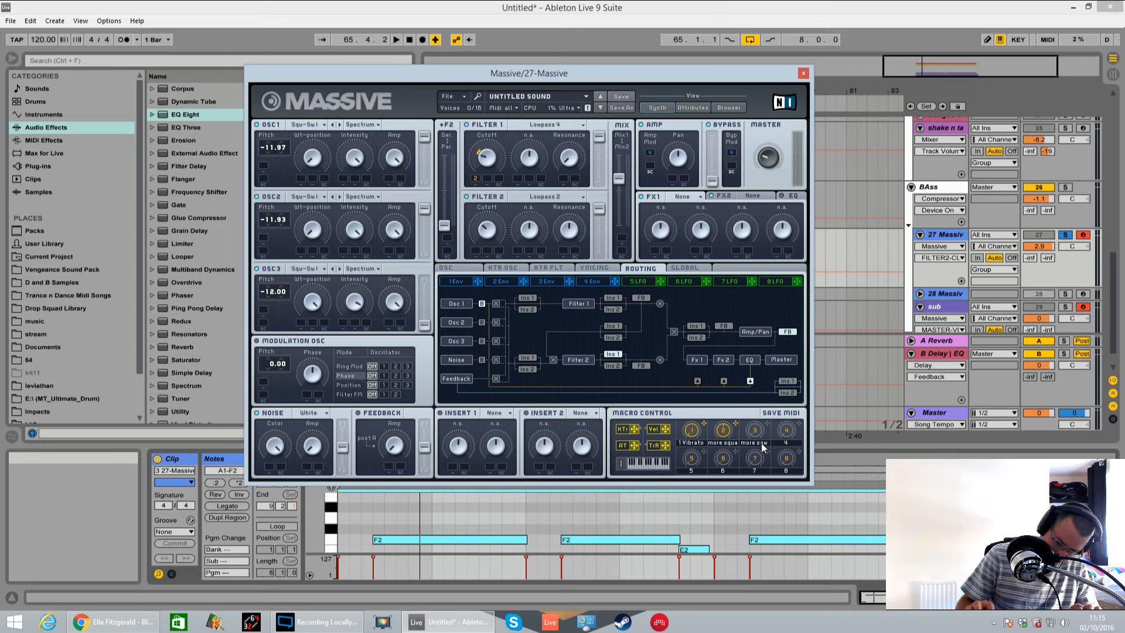
- Name macro 3 "more saw", assign it to Filter 2's cutoff with an upward modulation range, and start playback
drag(767, 426, 473, 251)
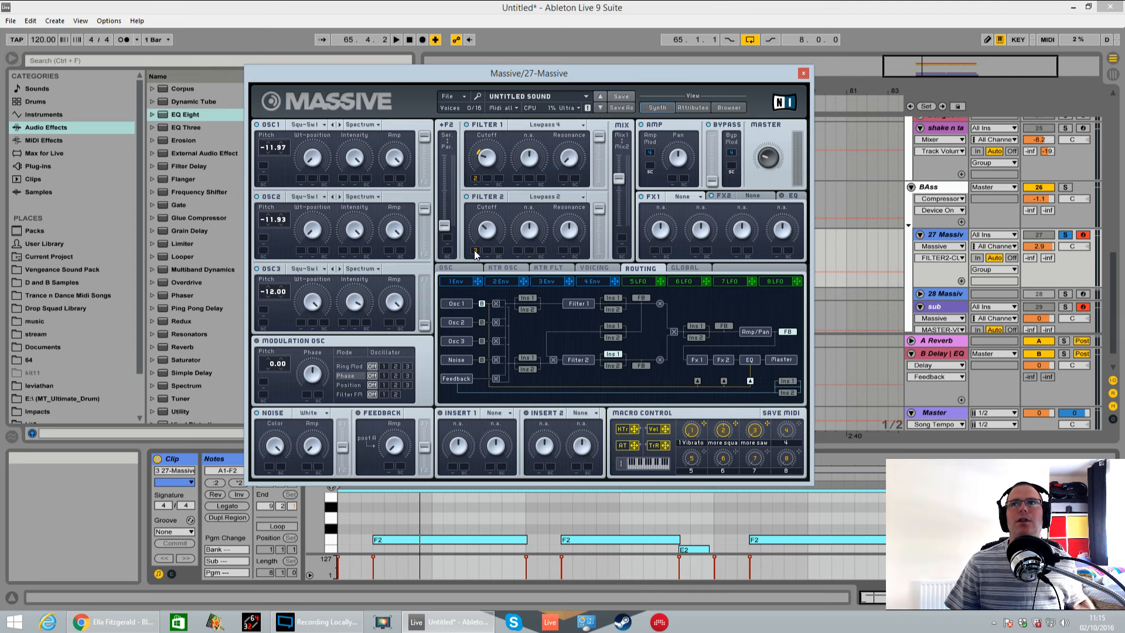
drag(475, 251, 479, 240)
key(space)
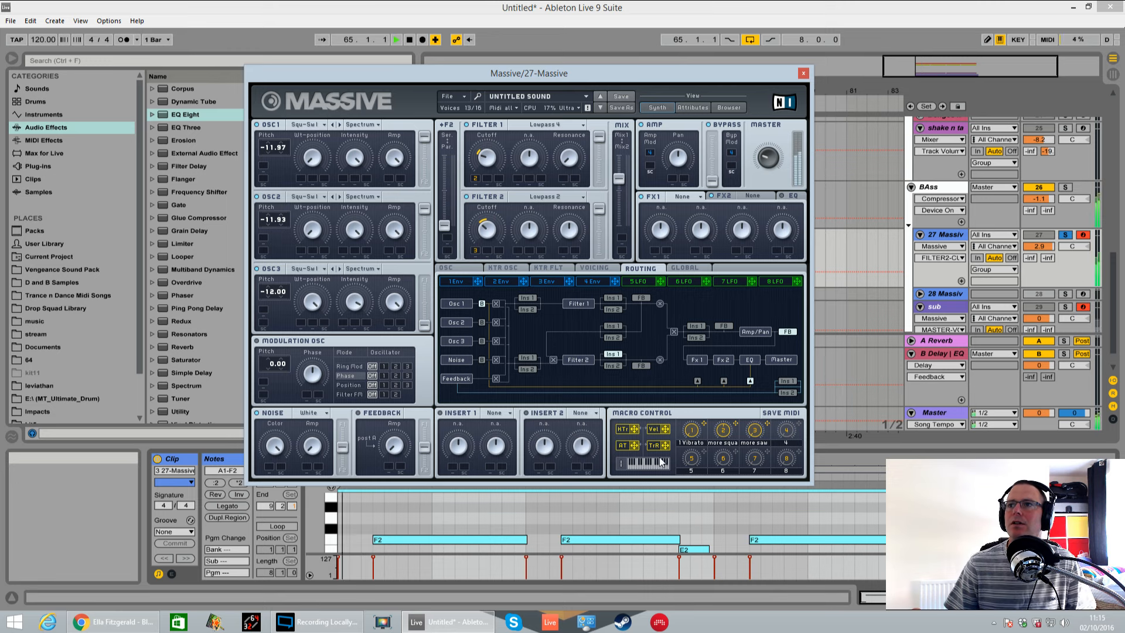
- Sweep the more saw macro up and back down, turn down Filter 2's resonance and raise the more square macro during playback
drag(755, 431, 748, 356)
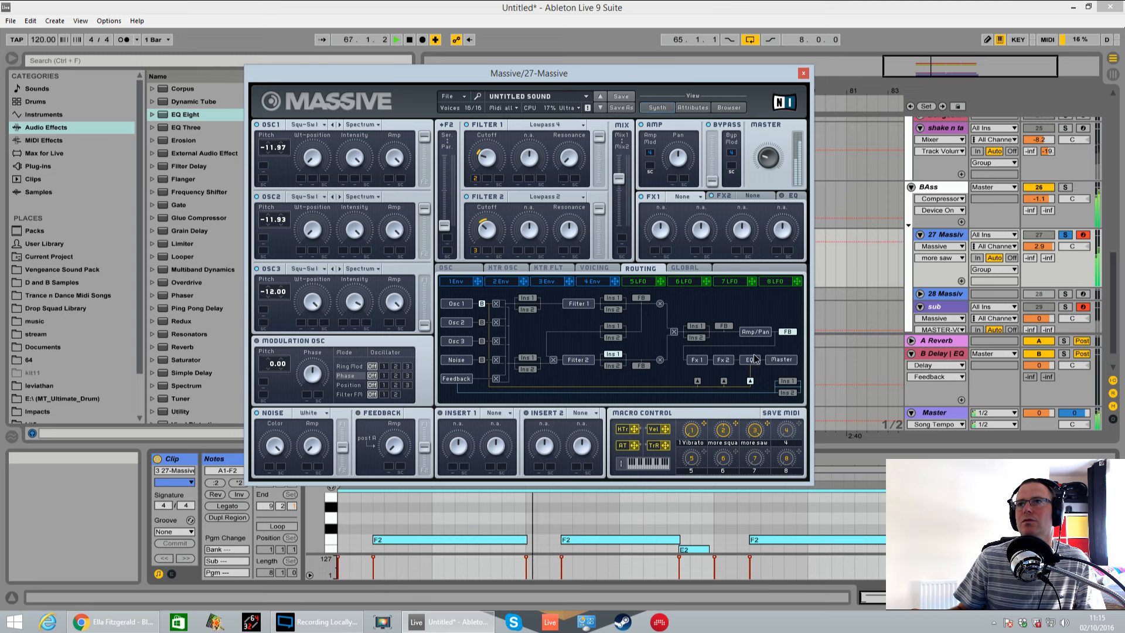
drag(570, 227, 582, 419)
key(space)
drag(723, 430, 726, 388)
drag(753, 428, 756, 503)
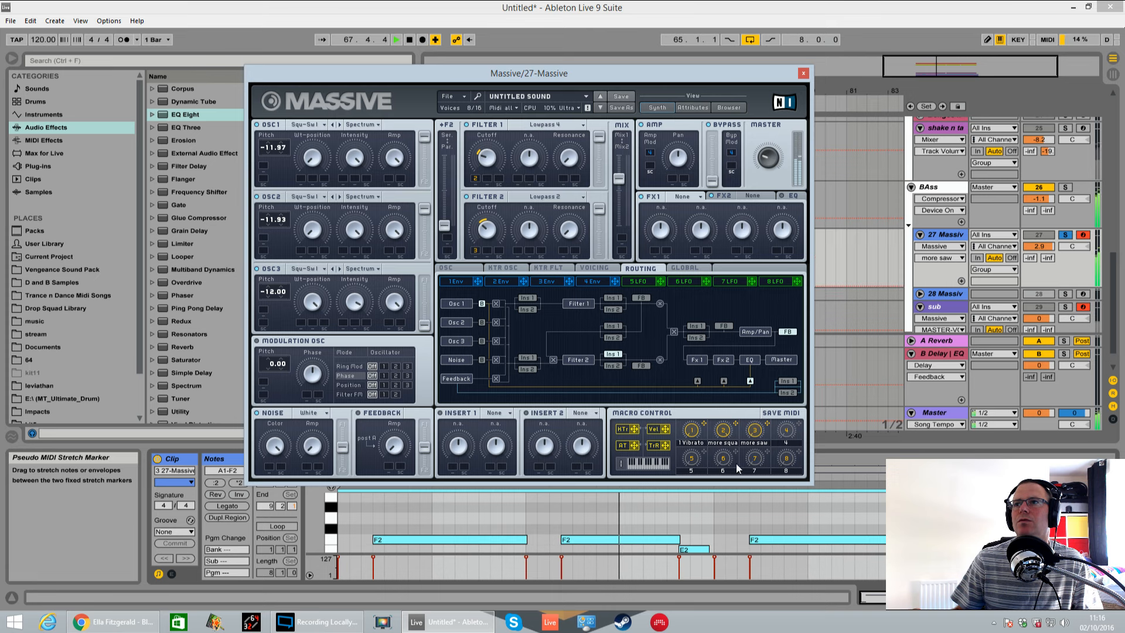
- Readjust the more square macro, fine-tune Filter 2's cutoff by ear and stop playback
click(723, 434)
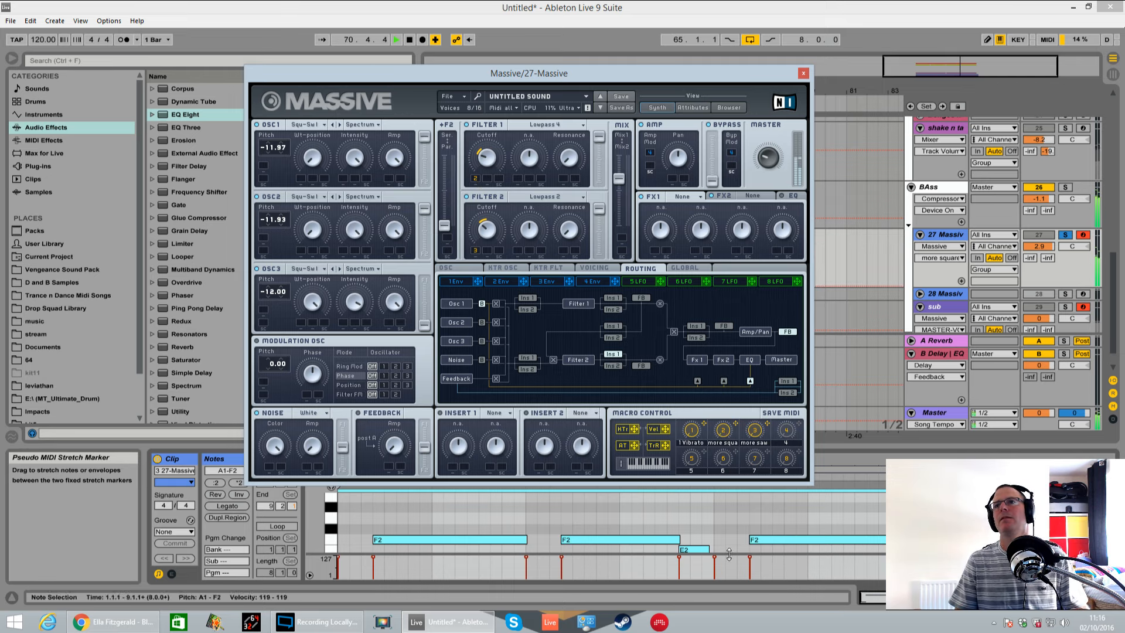
click(483, 234)
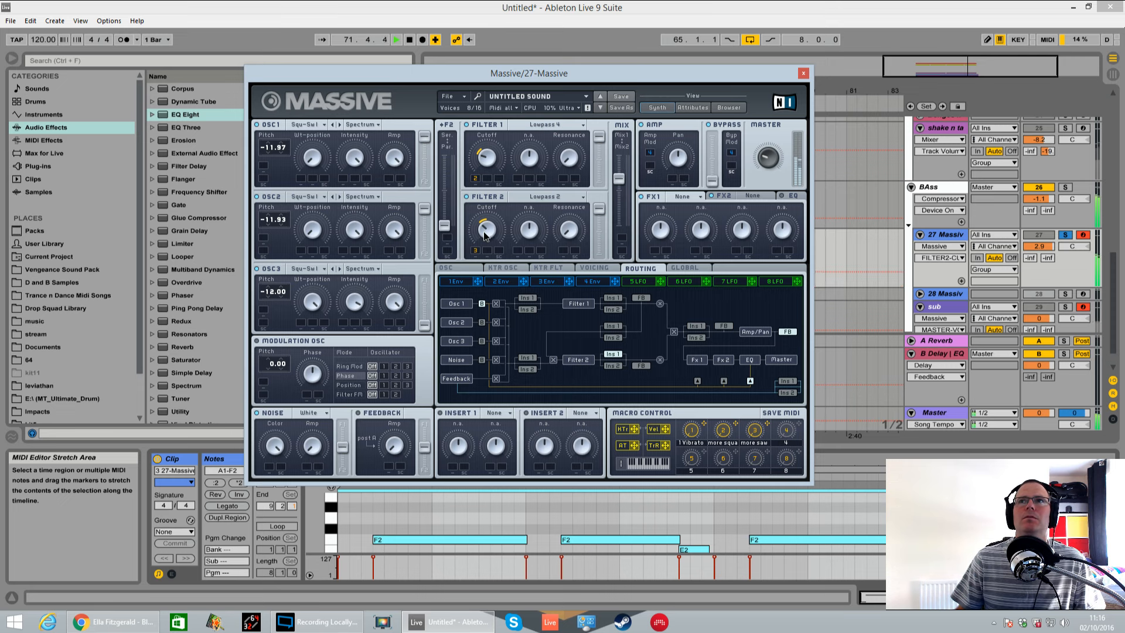
key(space)
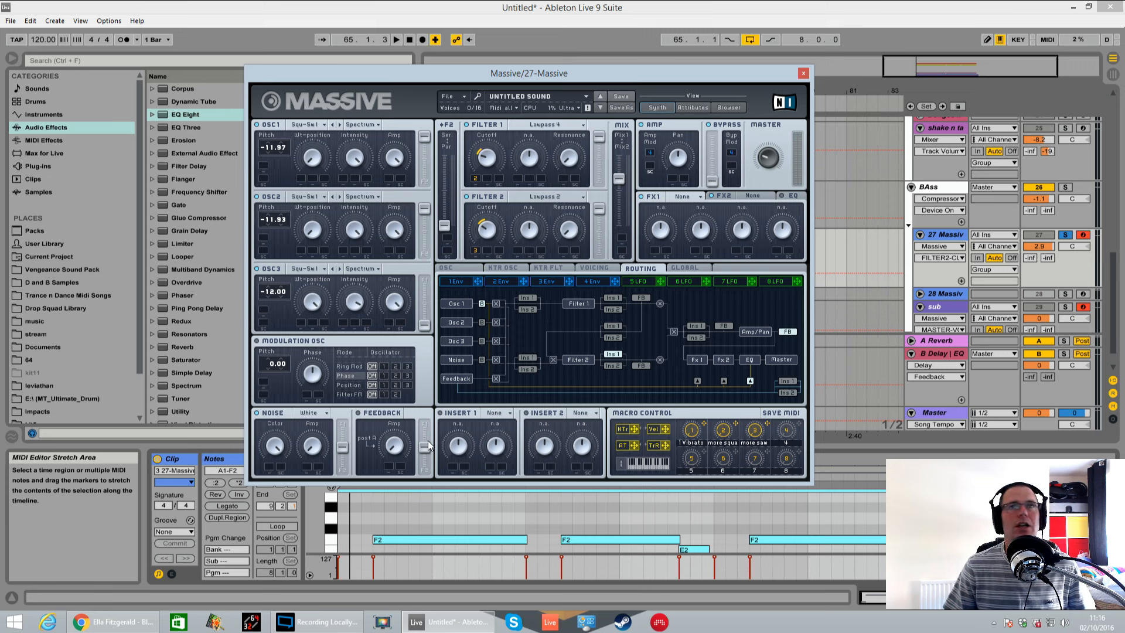
- Fine-tune Massive's master level by ear during playback and stop
key(space)
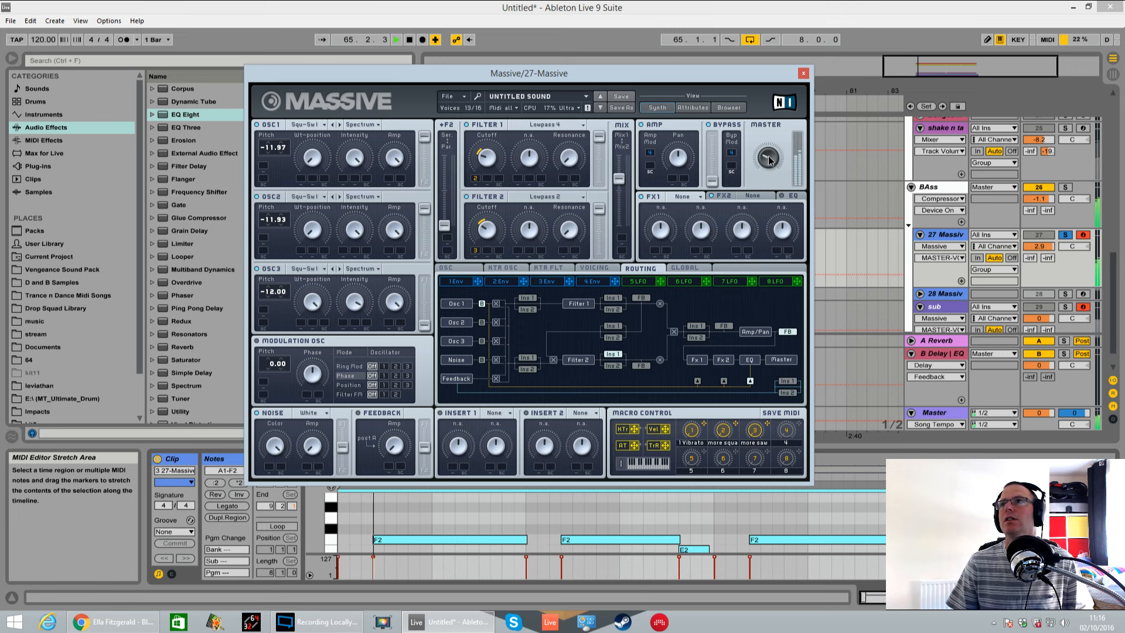
click(769, 154)
key(space)
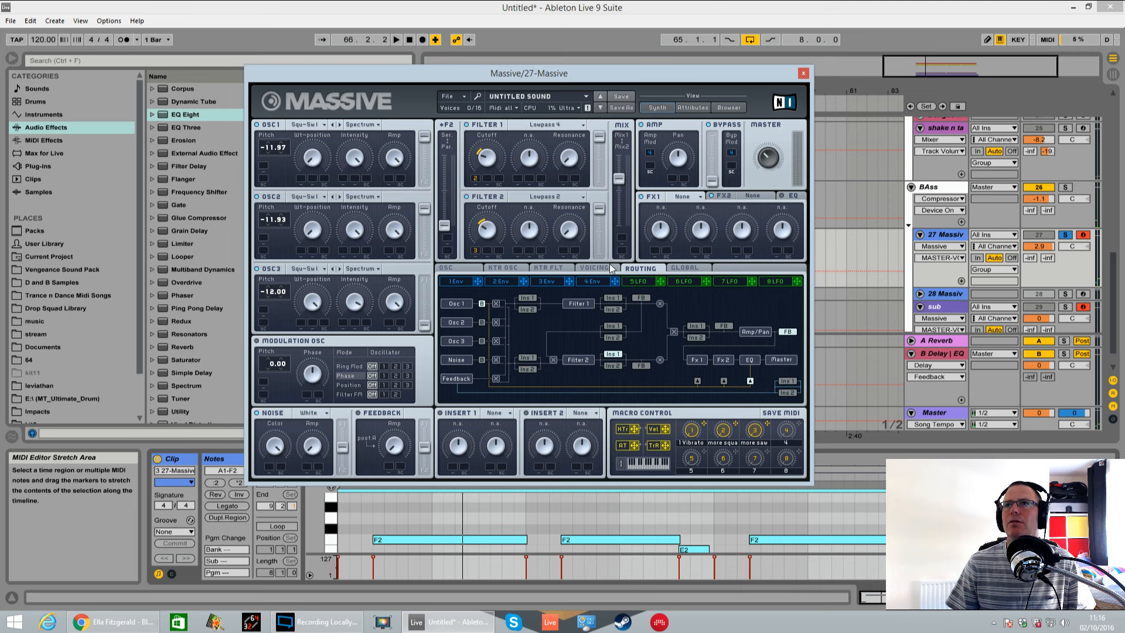
- Raise Envelope 4's attack and adjust its release, auditioning the changes during playback
click(600, 281)
mouse_move(501, 378)
mouse_down()
mouse_move(507, 344)
mouse_move(505, 359)
mouse_up()
key(space)
mouse_move(781, 380)
mouse_down()
mouse_move(789, 358)
mouse_move(788, 380)
mouse_up()
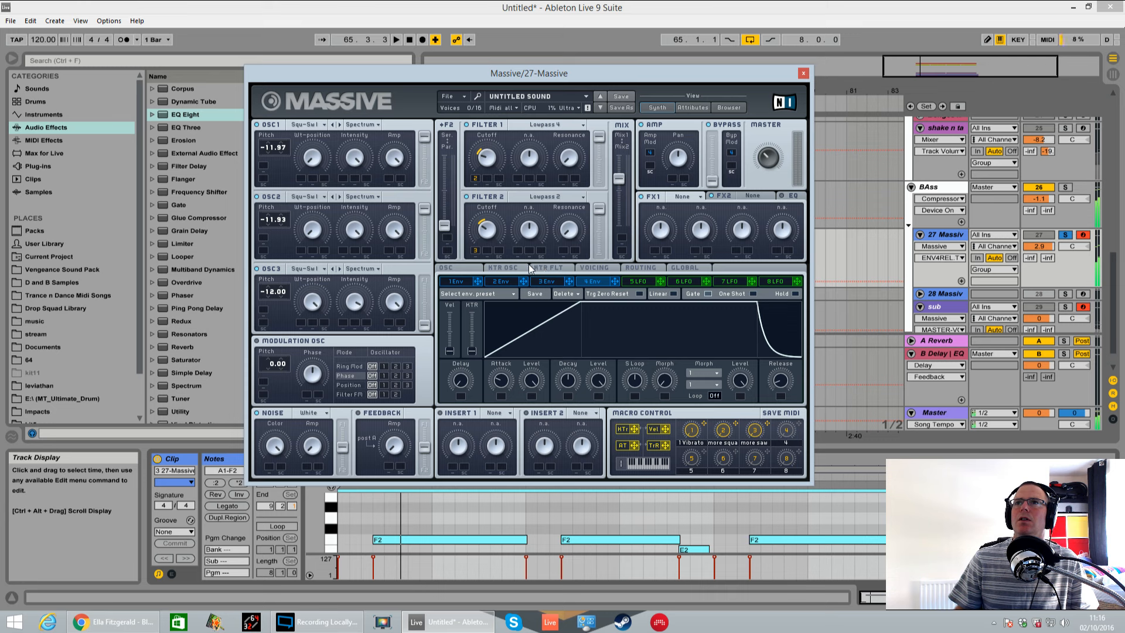
- Shorten the vibrato envelope's attack, clear macro 1 from the vibrato rate and depth, and adjust the depth during playback
click(476, 267)
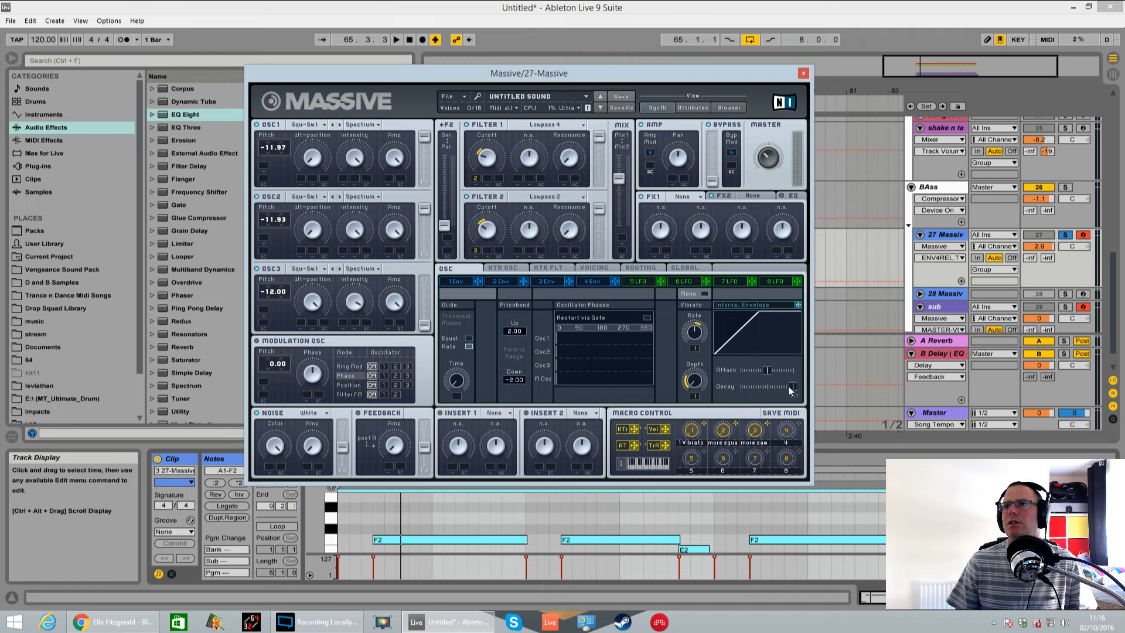
drag(767, 370, 757, 377)
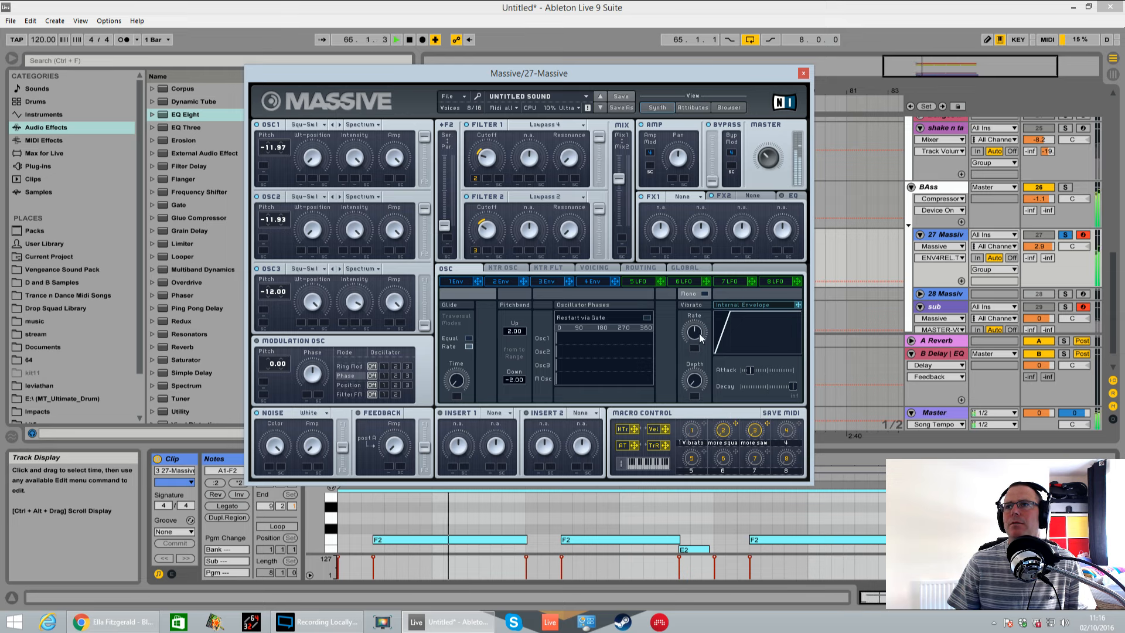
click(699, 382)
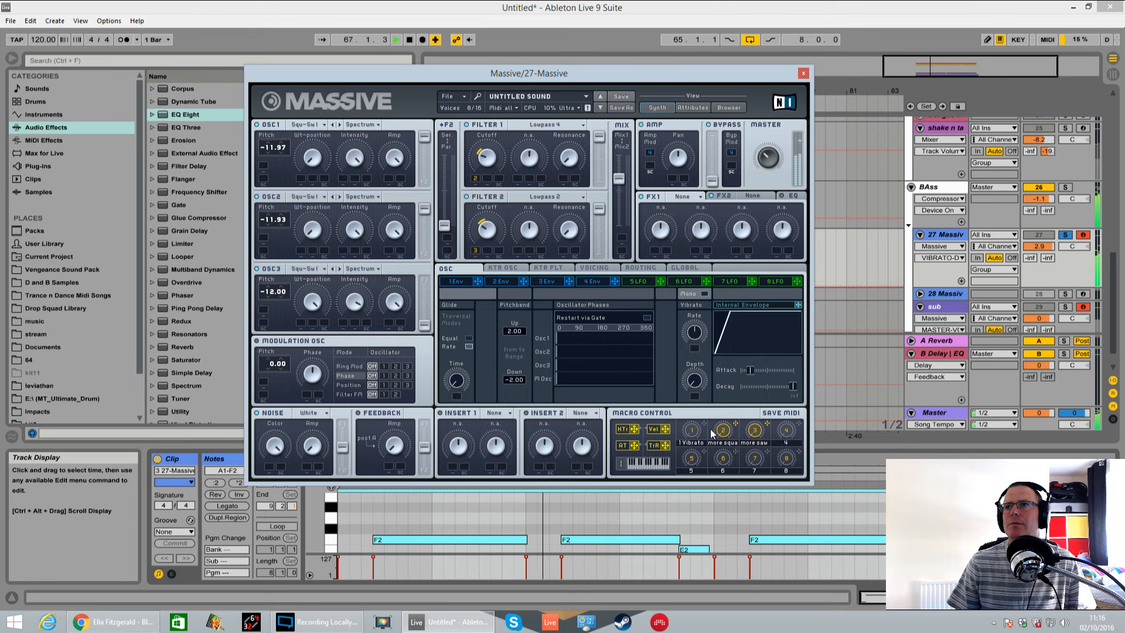
key(space)
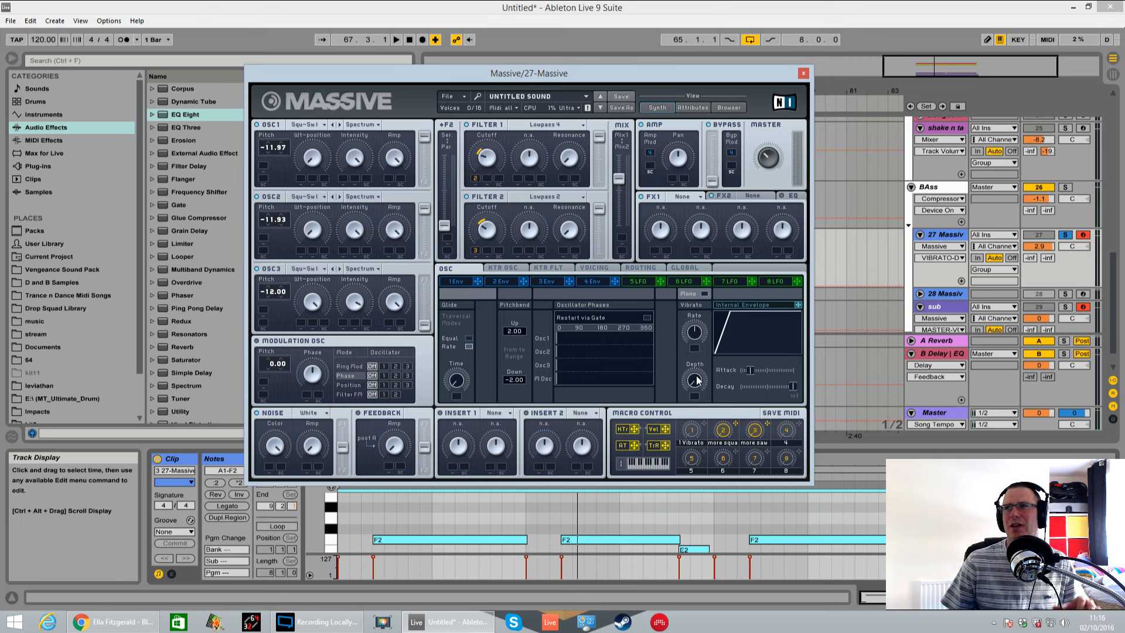
- Retune the more square macro and master level during playback, and nudge the filter mix fader towards Mix 1
key(space)
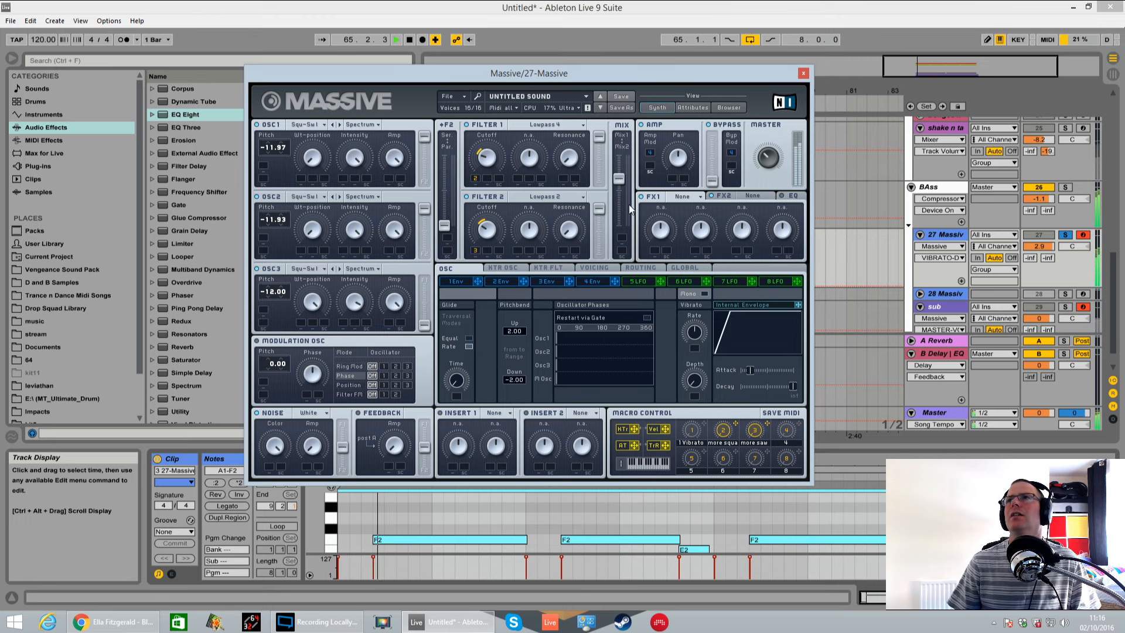
click(723, 434)
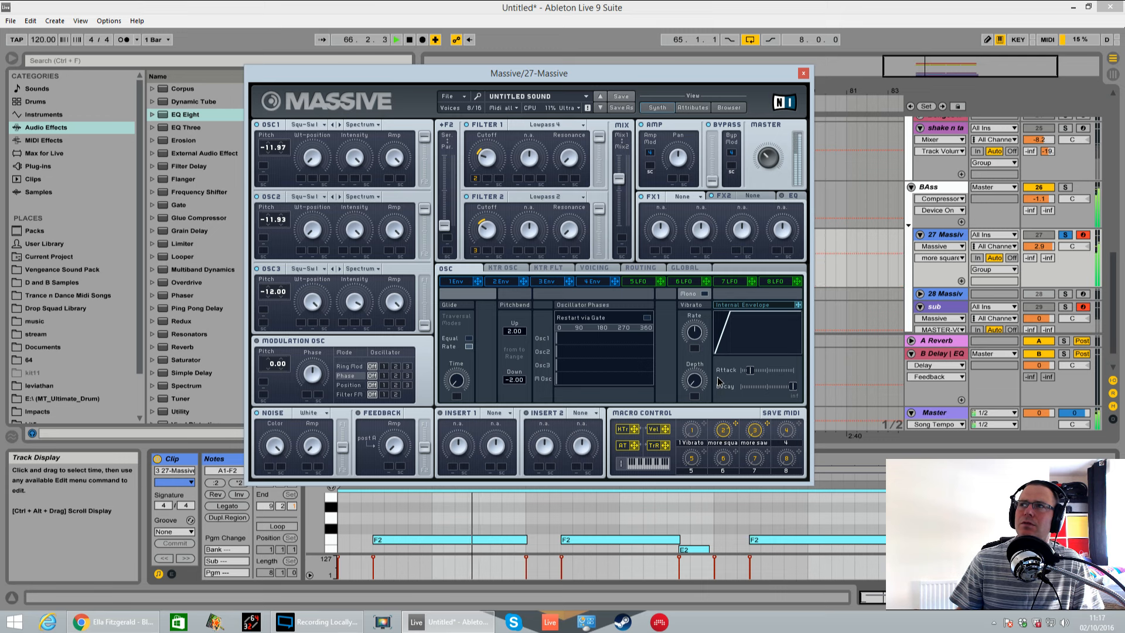
click(768, 157)
key(space)
click(723, 431)
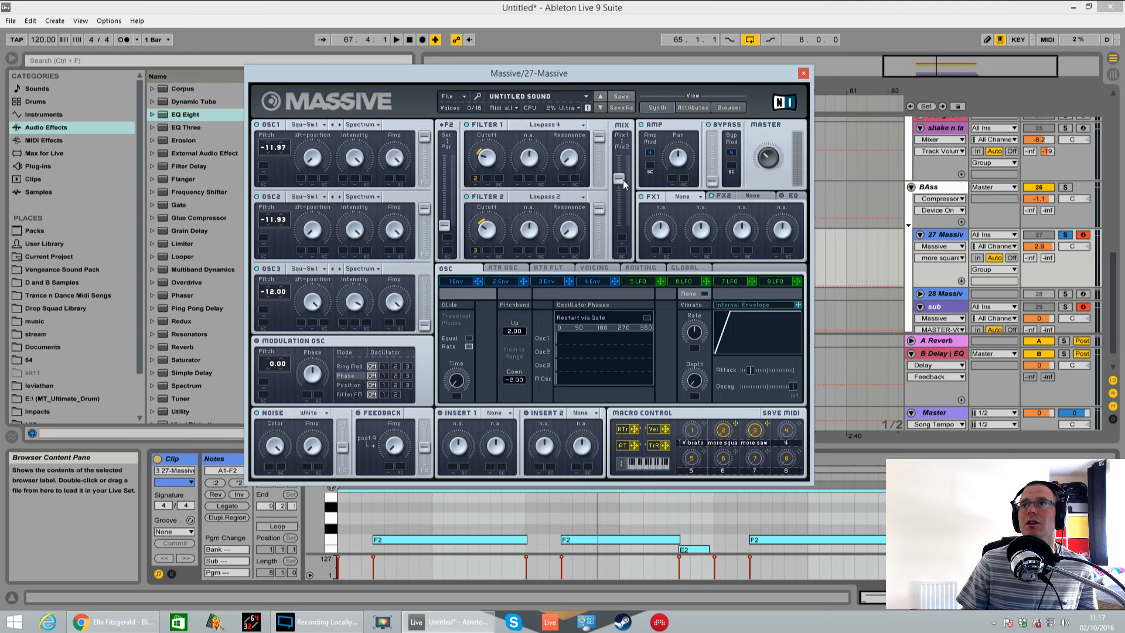
drag(623, 181, 621, 179)
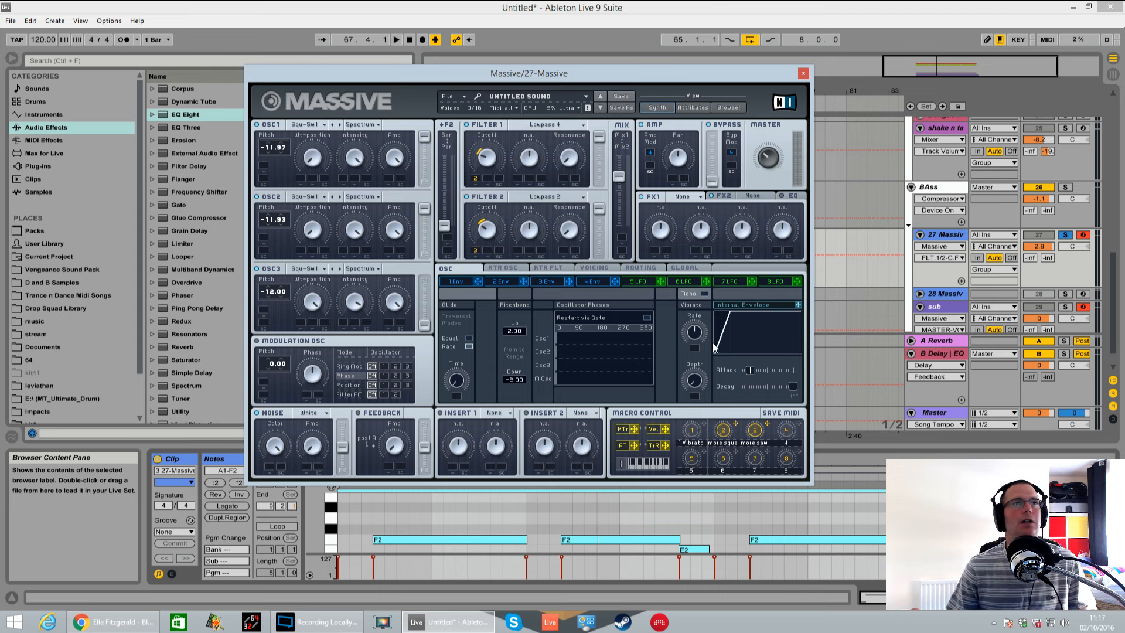
- Check the insert's position in the routing and set Insert 1's effect to Sine Shaper
click(495, 412)
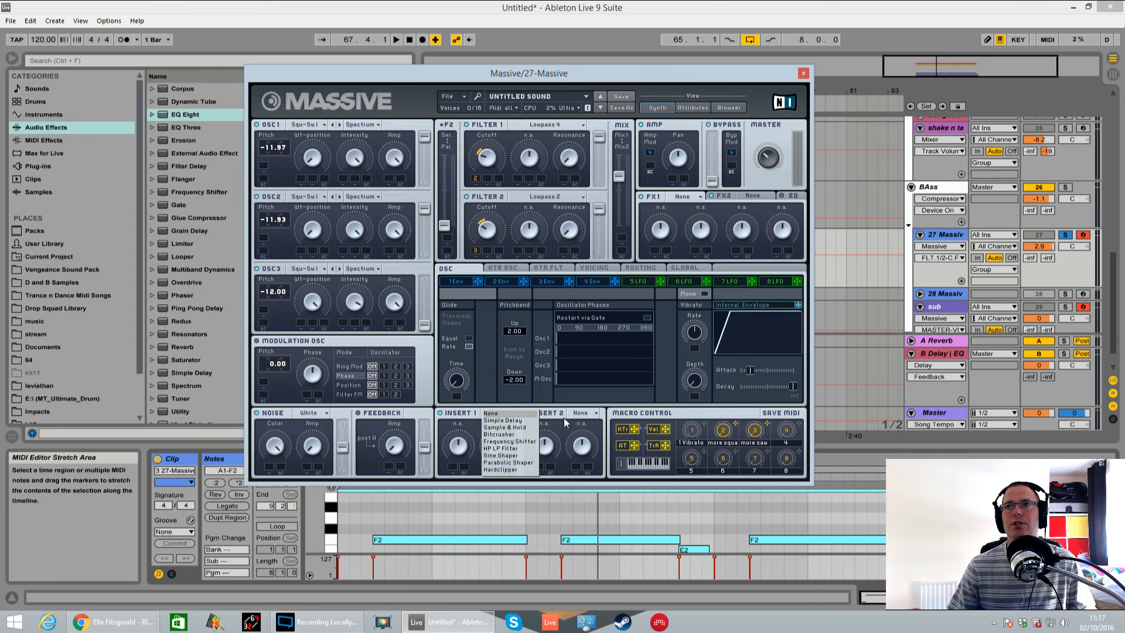
click(649, 271)
click(642, 268)
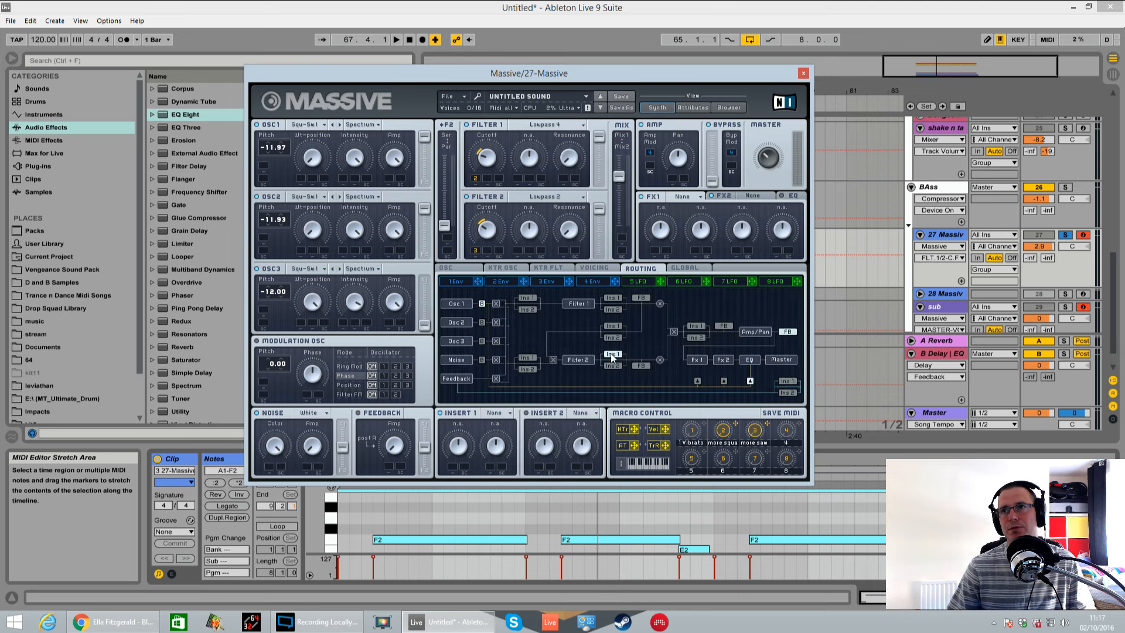
click(467, 270)
click(505, 411)
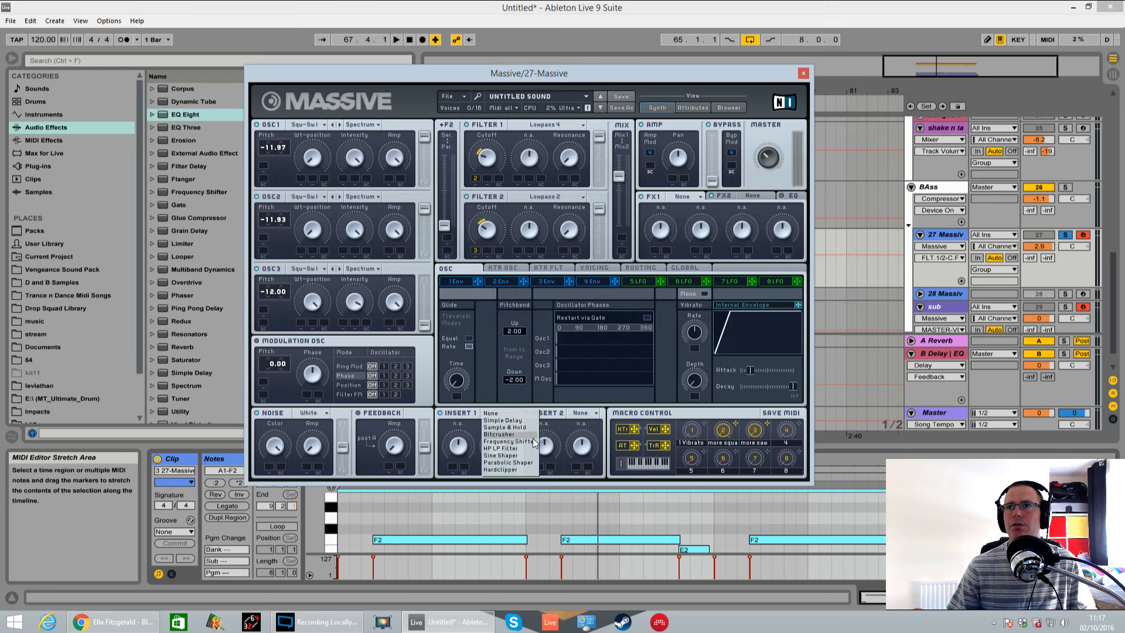
click(509, 455)
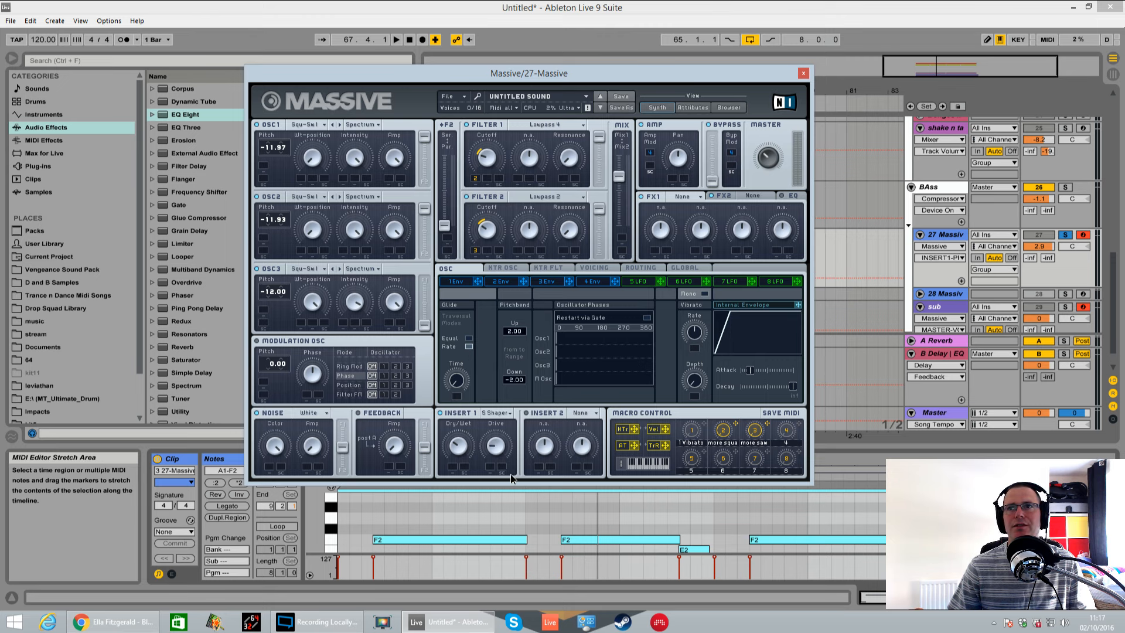
- Audition the Sine Shaper patch during playback while fine-tuning the more square macro, and stop
key(space)
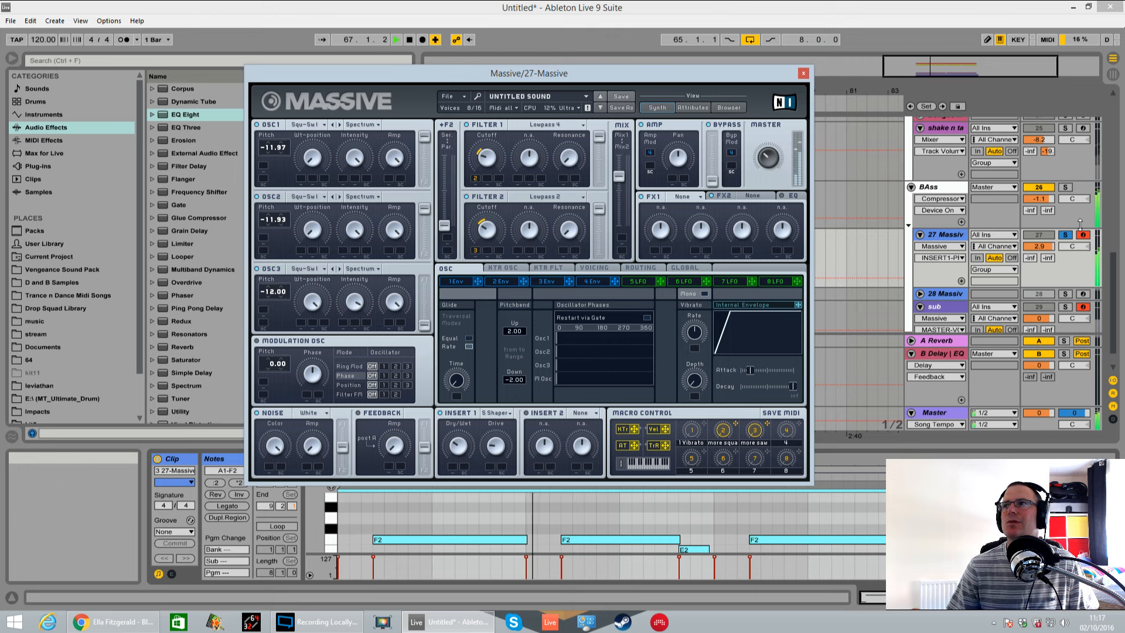
click(721, 431)
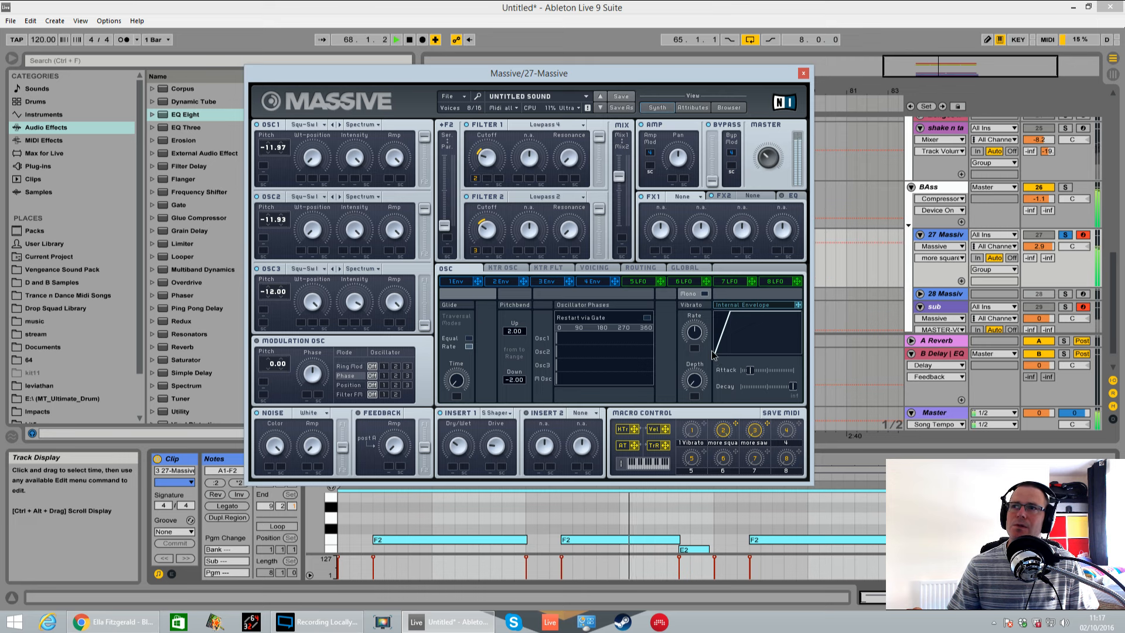
key(space)
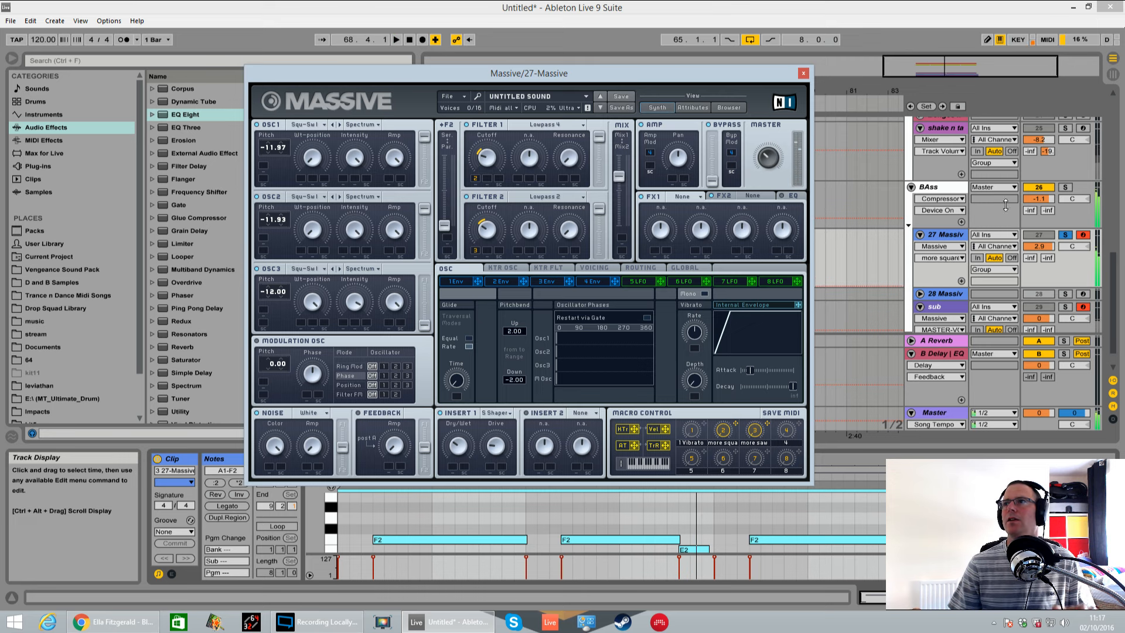
- Audition the bass with other tracks soloed, leaving only 27 Massive and the sub track soloed during playback
ctrl+click(1065, 294)
key(space)
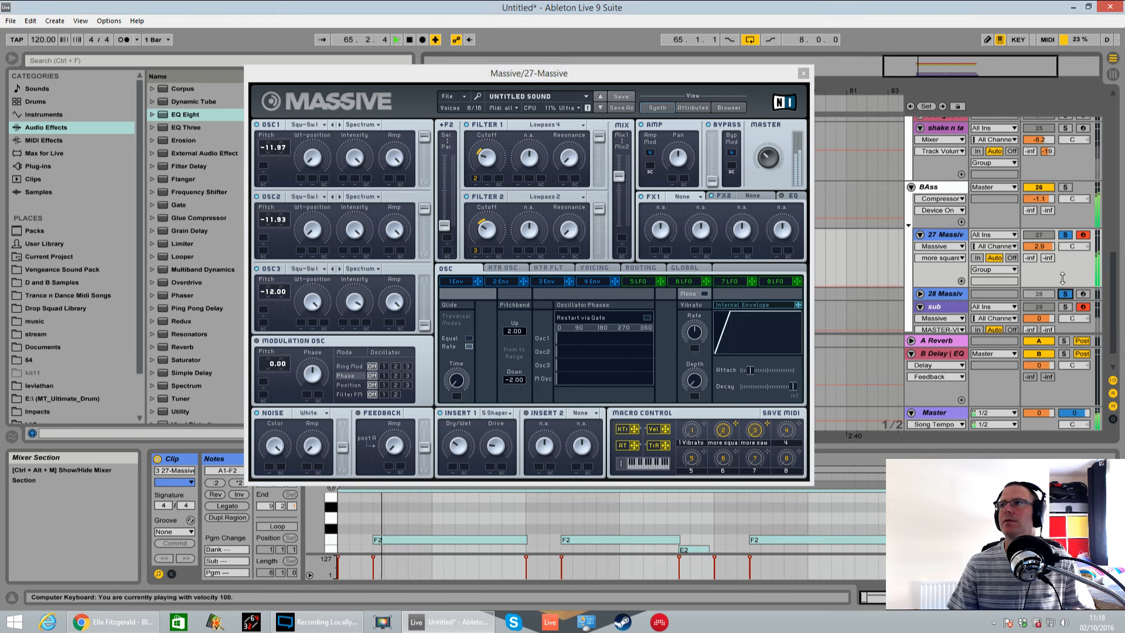
click(1065, 306)
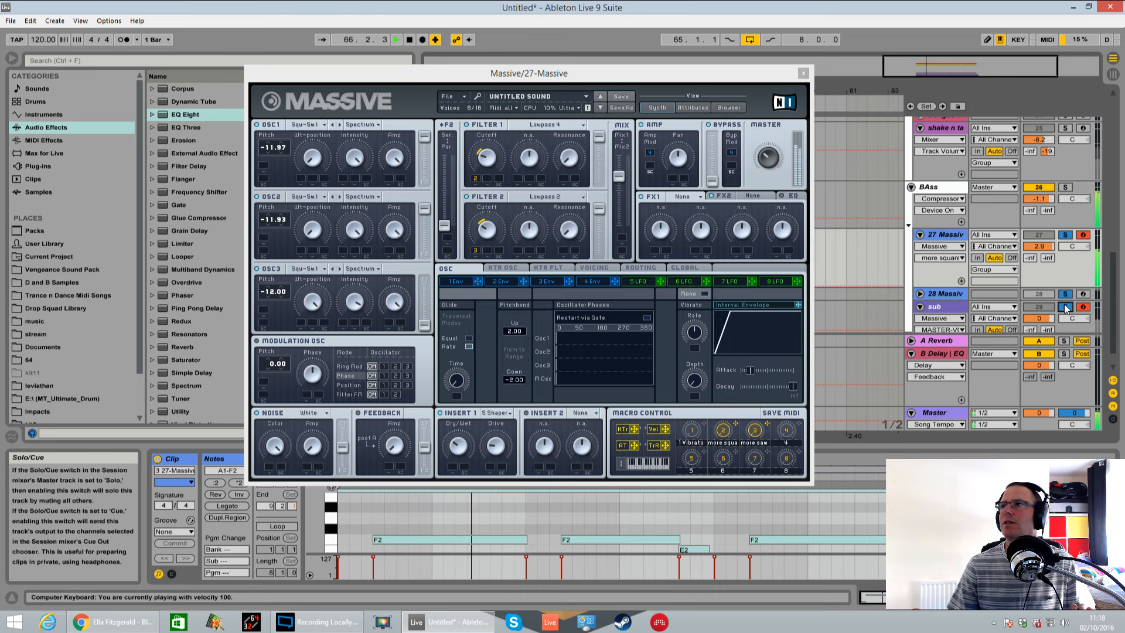
ctrl+click(1065, 234)
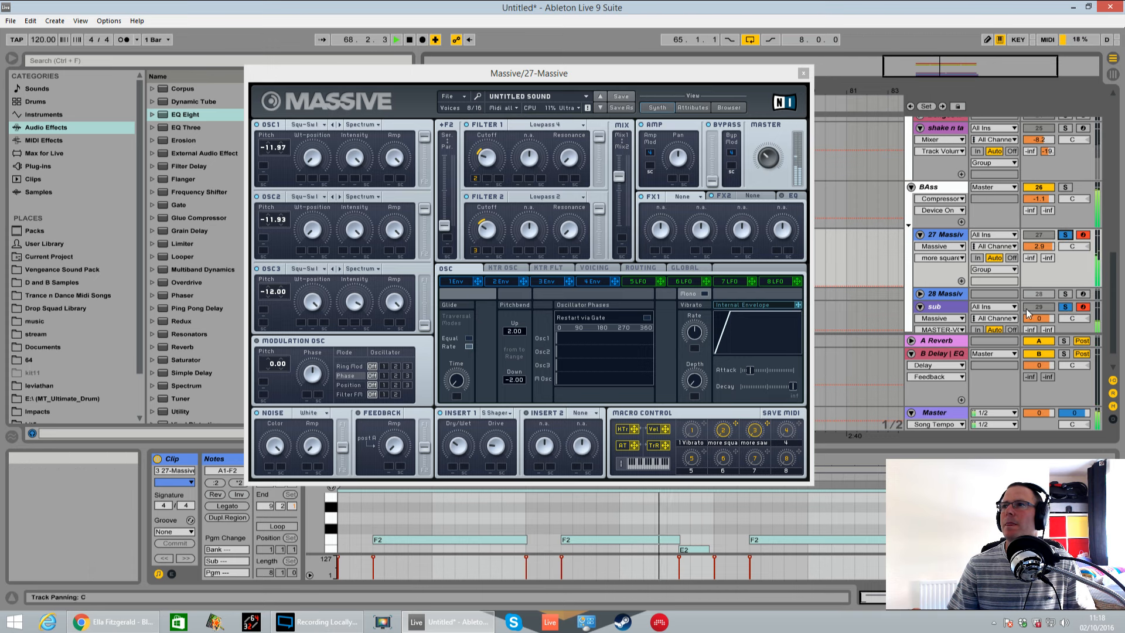
- Raise the 27 Massive track's volume to 3.7 and fine-tune Massive's master level, more saw and more square macros
drag(1038, 246, 1039, 242)
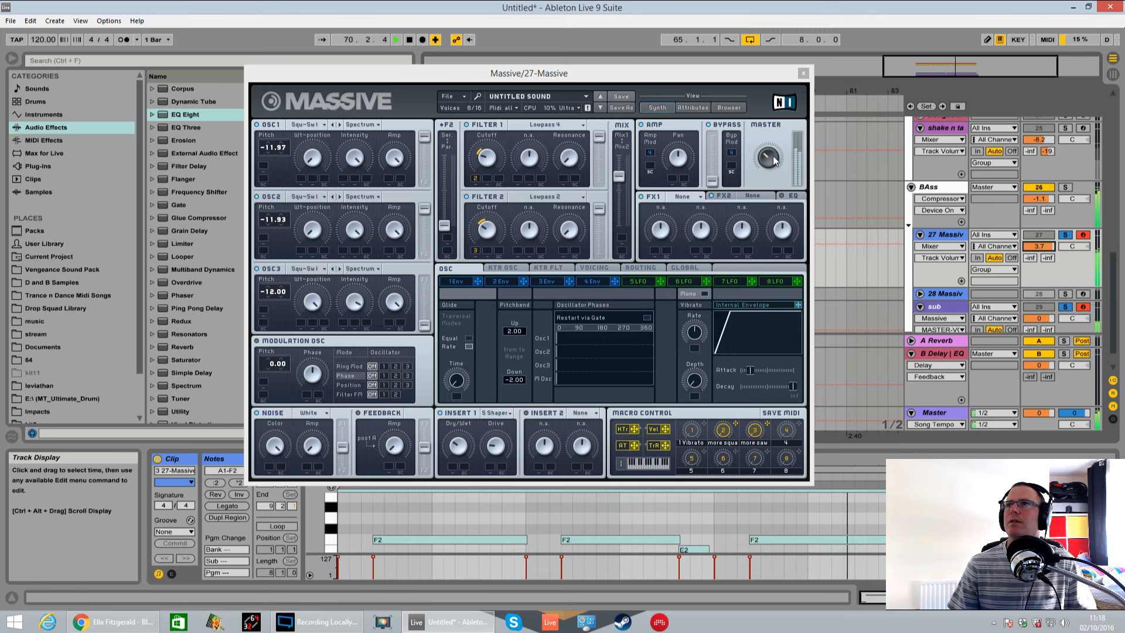
click(775, 146)
click(755, 429)
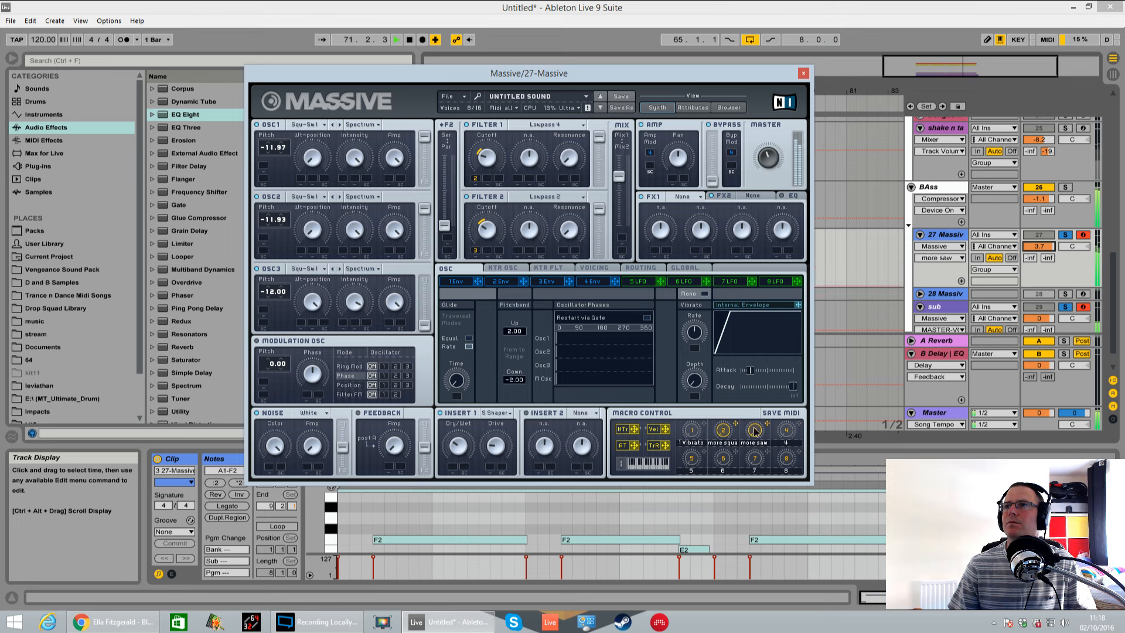
drag(724, 430, 731, 402)
- Unsolo the bass tracks and balance Massive's master level and more square macro against the full mix during playback
click(1065, 235)
key(space)
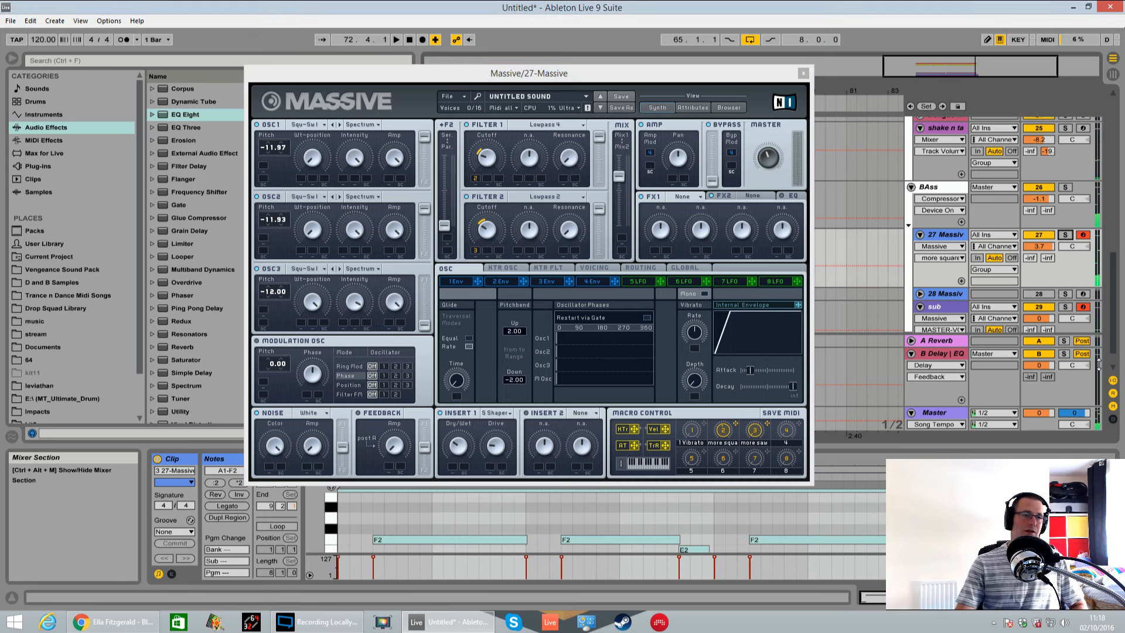
key(space)
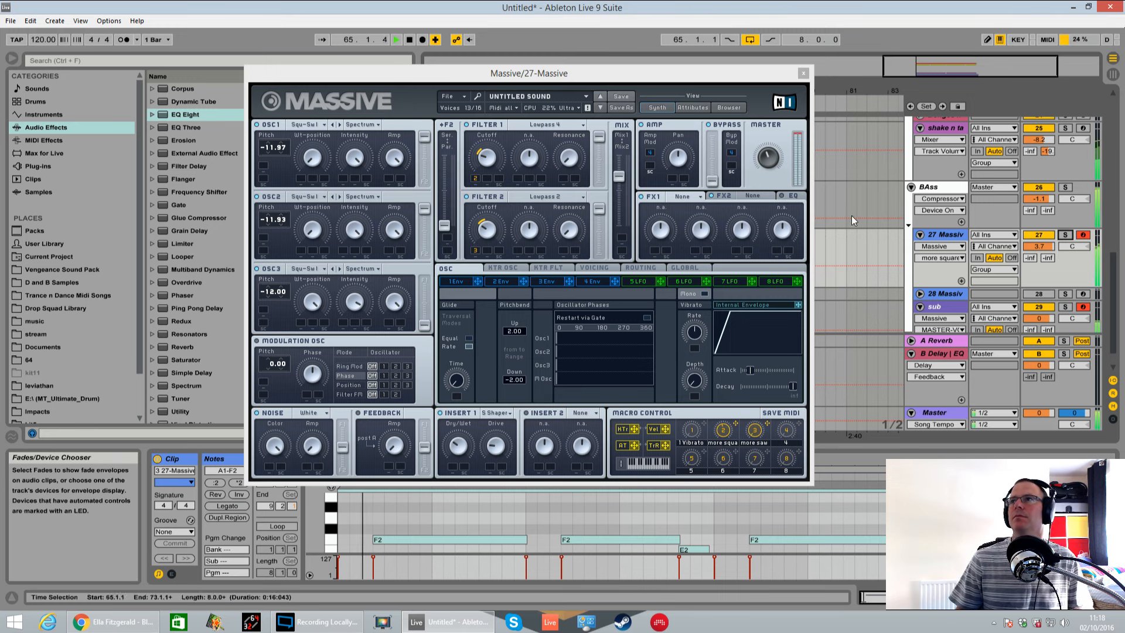
click(769, 157)
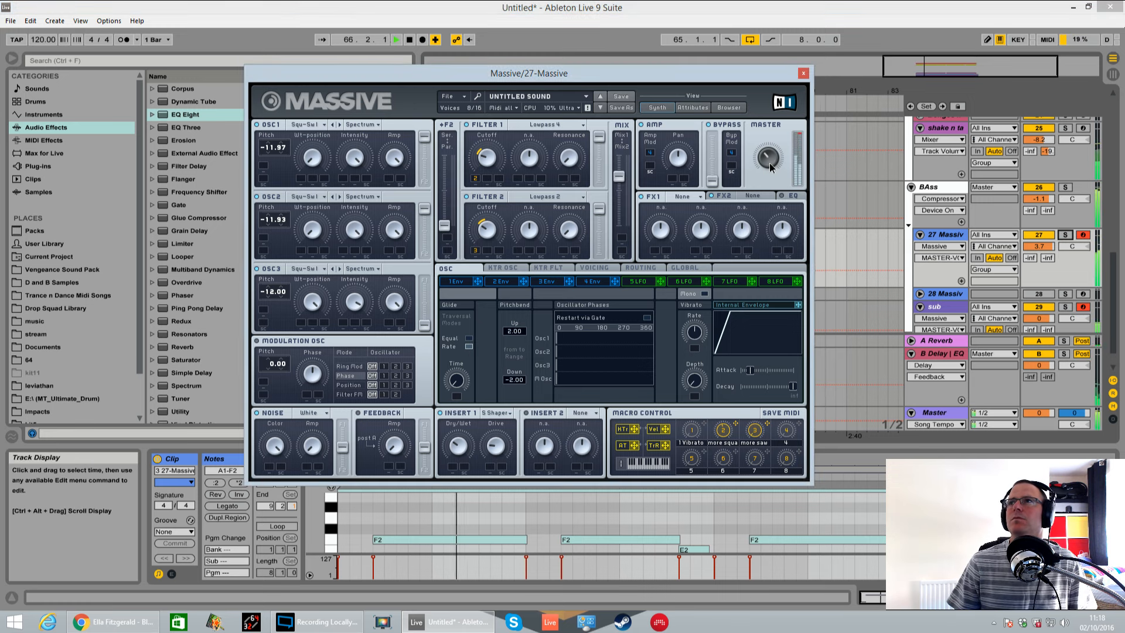
click(722, 437)
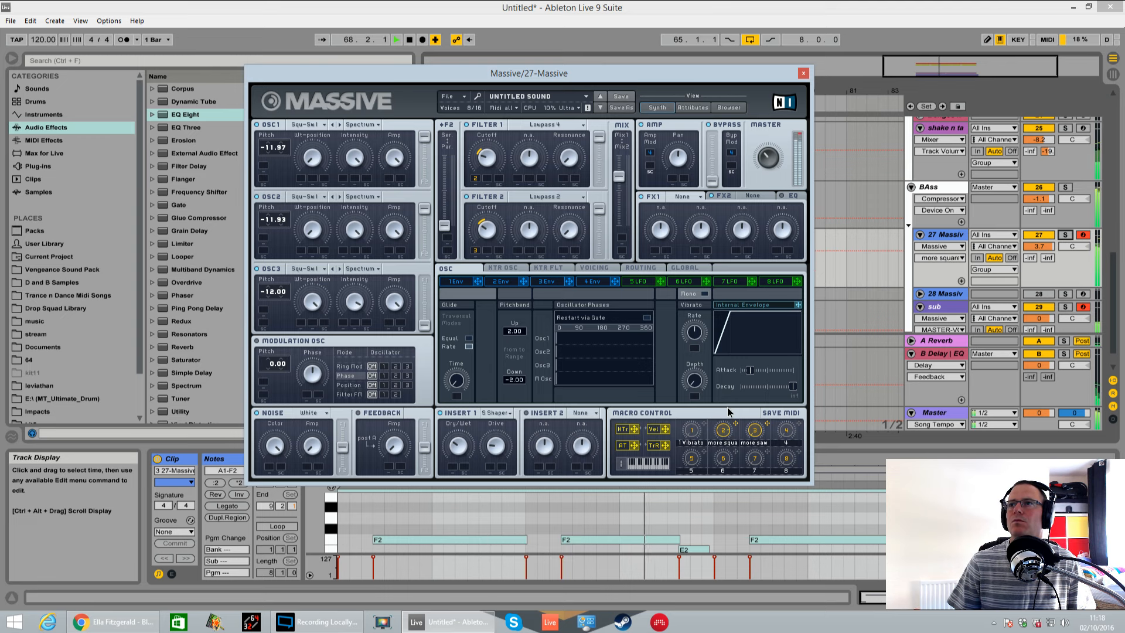
click(770, 162)
drag(771, 161, 770, 170)
key(space)
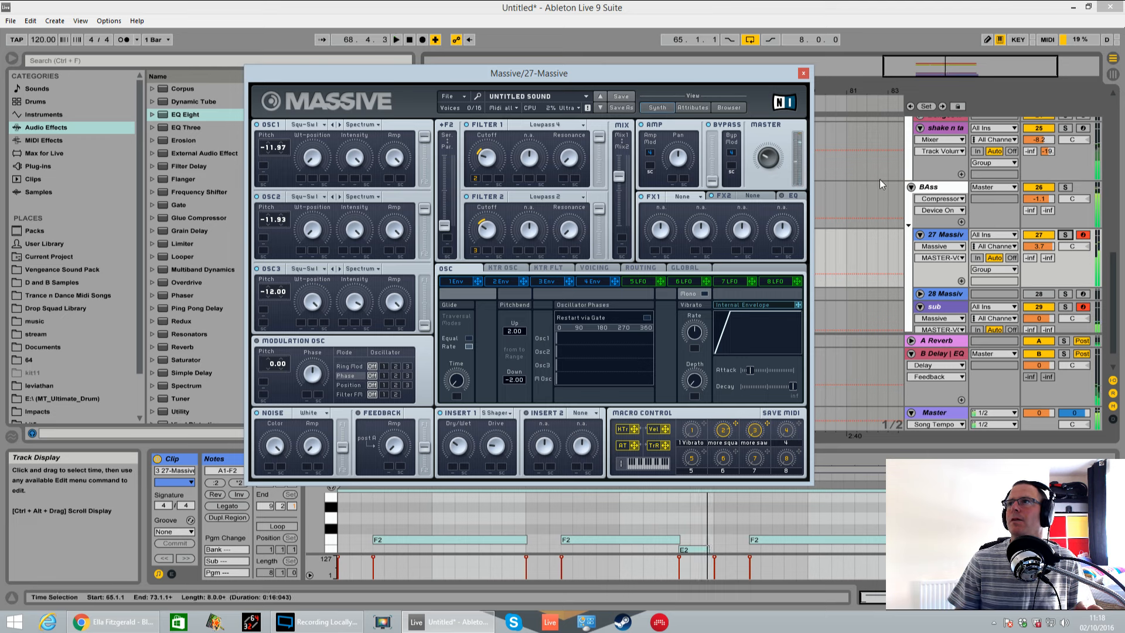
- Show the BAss group's effect devices, move the Massive window aside and switch on the group's sidechained Compressor
double_click(940, 188)
drag(758, 70, 104, 62)
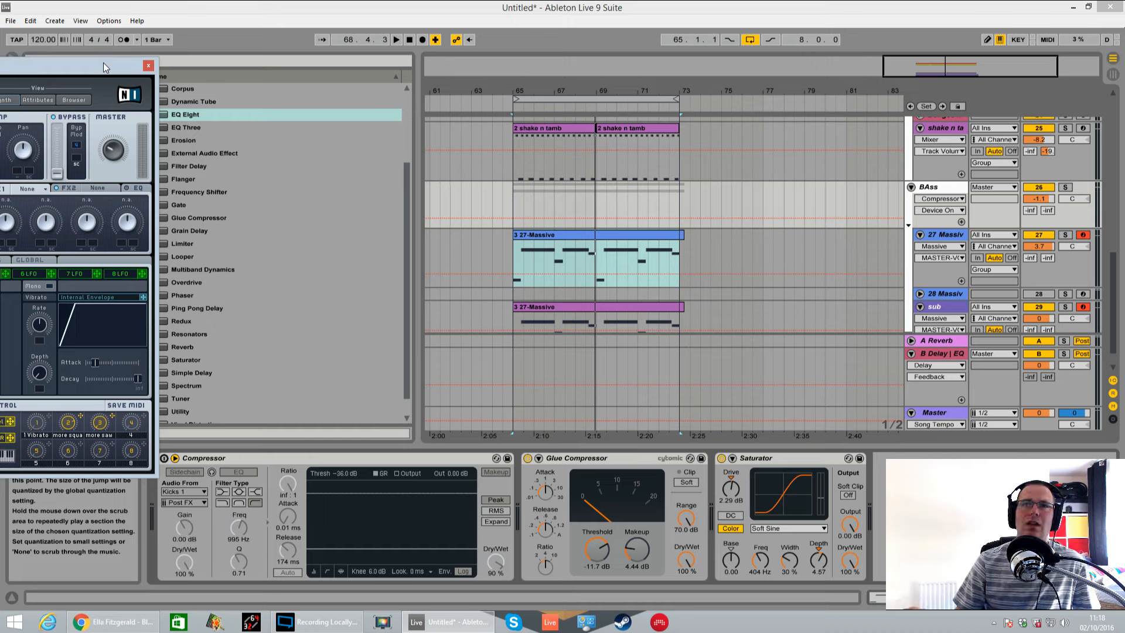
click(164, 461)
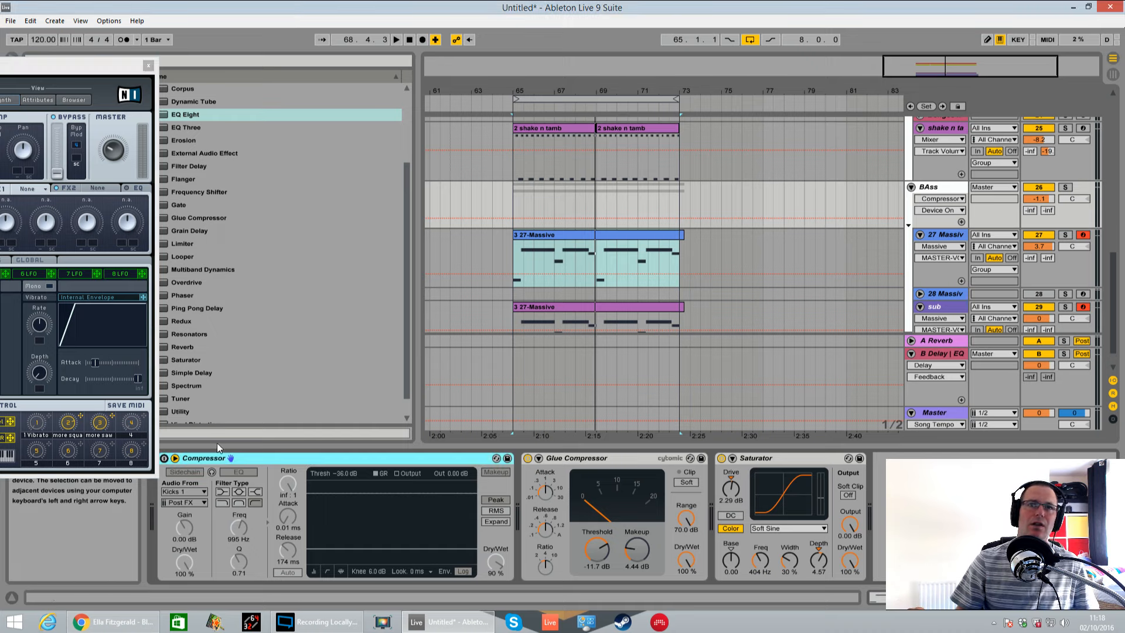
click(164, 458)
- Bring the Massive window back, adjust the more saw macro and master level during playback, and stop
key(space)
drag(88, 65, 647, 78)
click(648, 450)
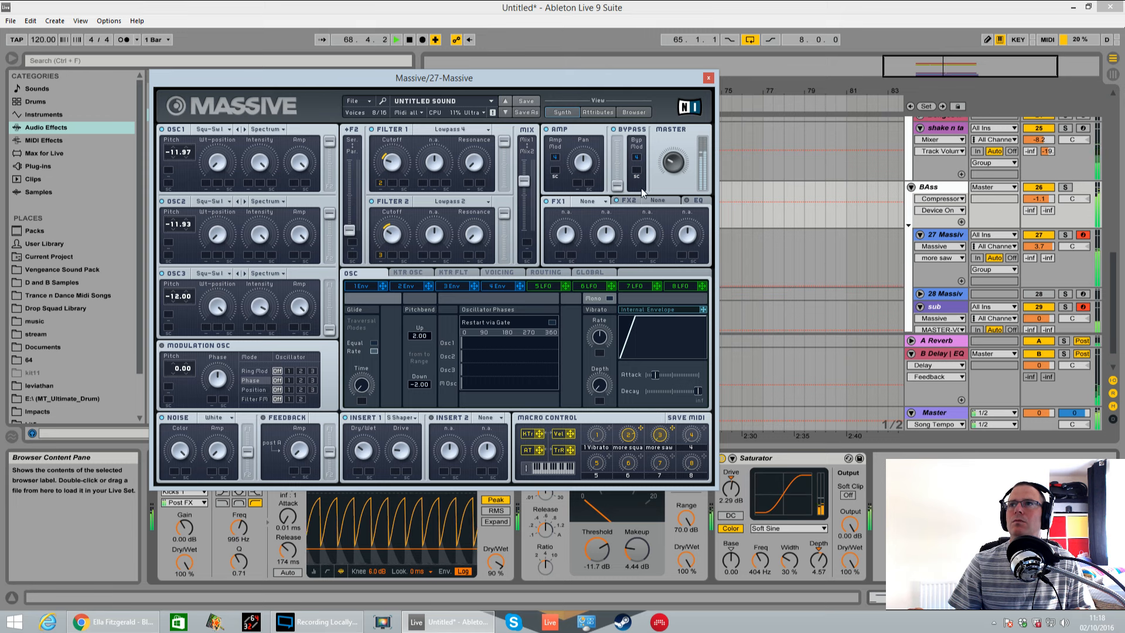
click(673, 165)
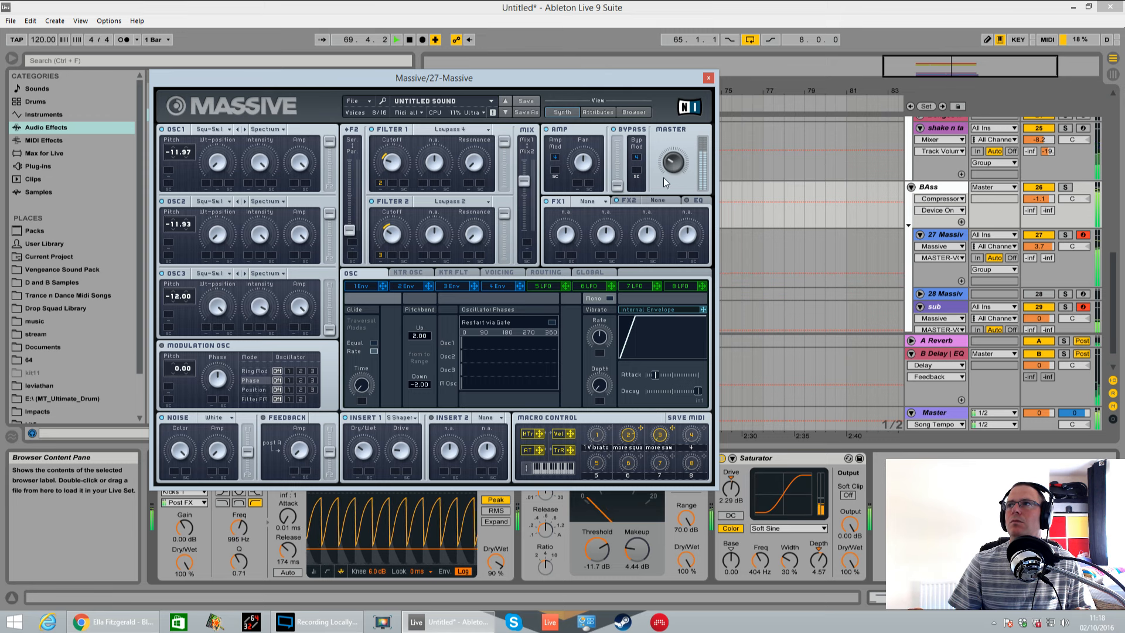
key(space)
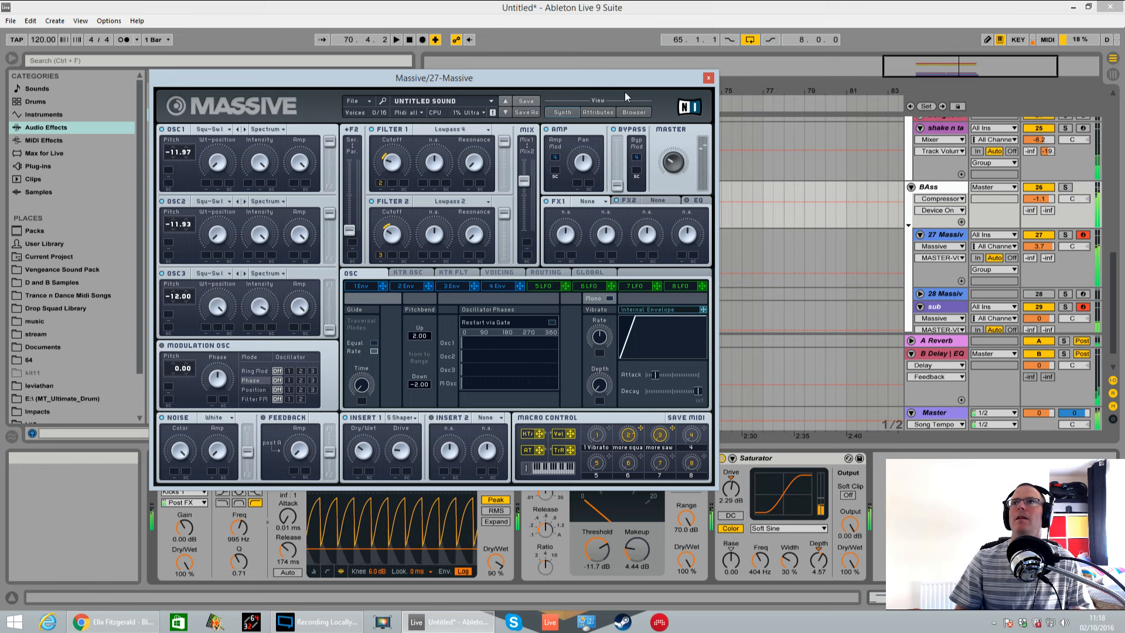
- Move the Massive window clear of the BAss group's Compressor, Glue Compressor and Saturator
drag(629, 83, 516, 57)
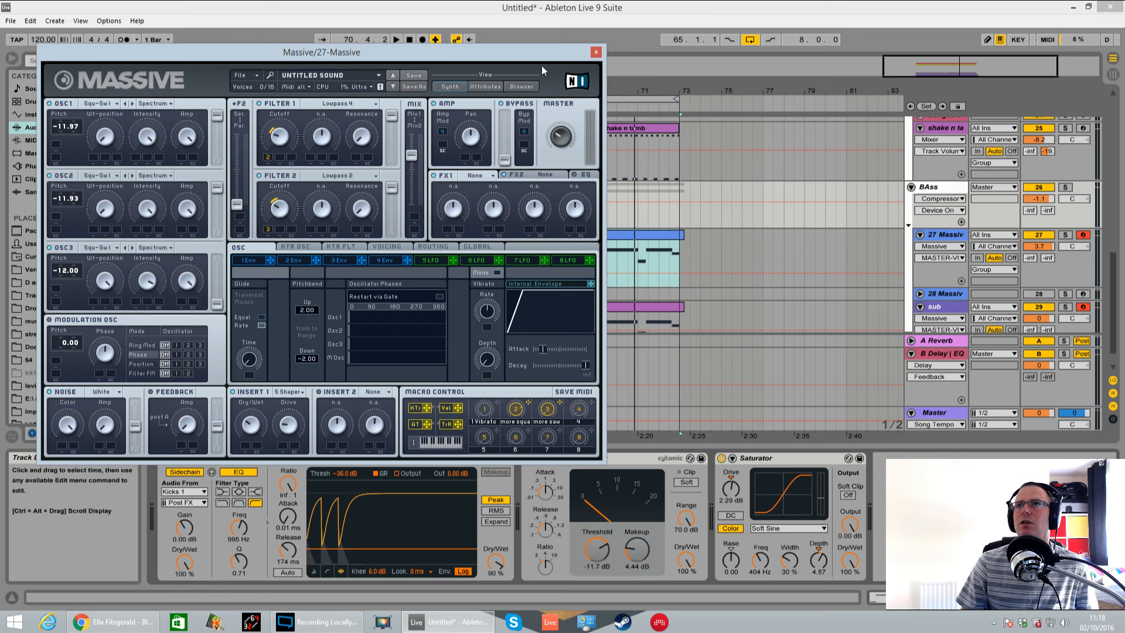
drag(536, 53, 548, 17)
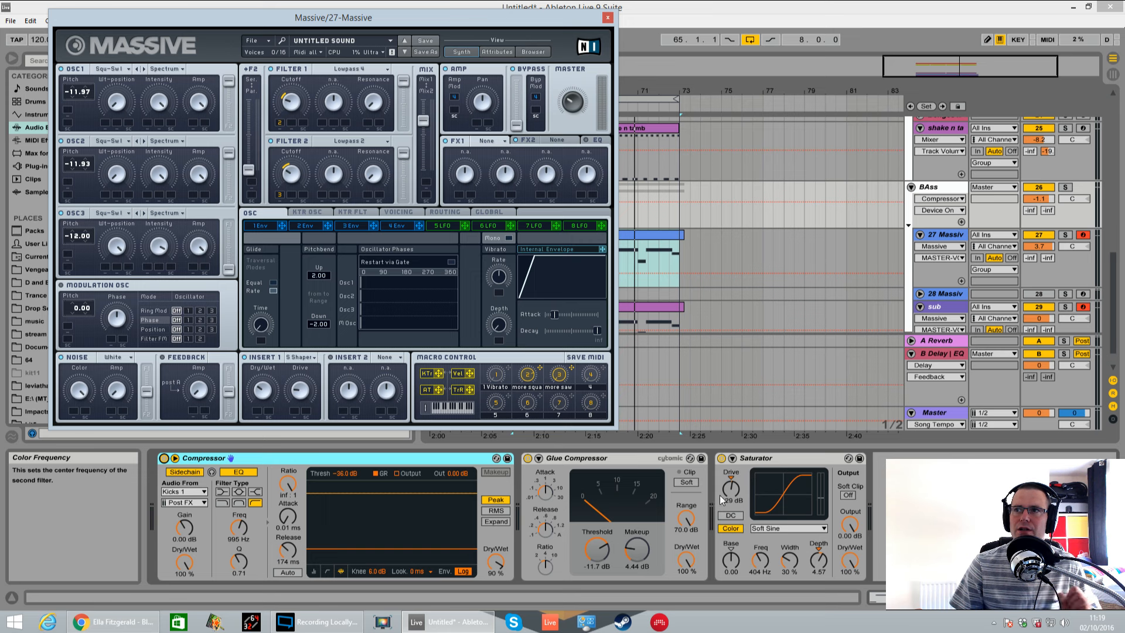
- Compare the bass with the BAss group's Saturator bypassed and re-enabled during playback, and view its curve types, keeping Soft Sine
key(space)
click(721, 458)
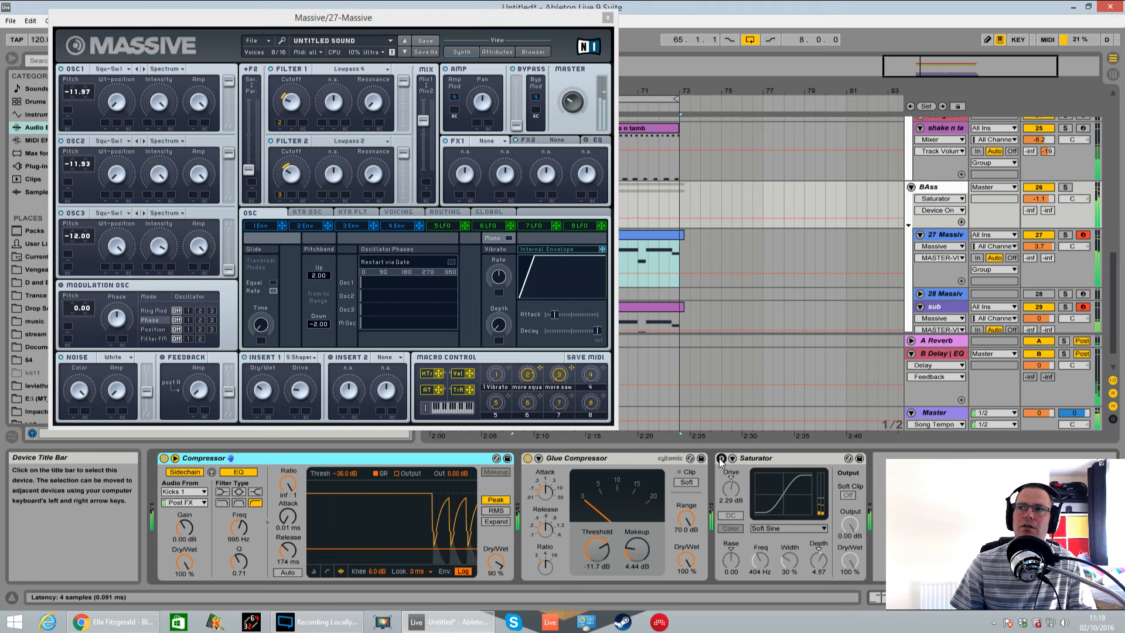
click(721, 458)
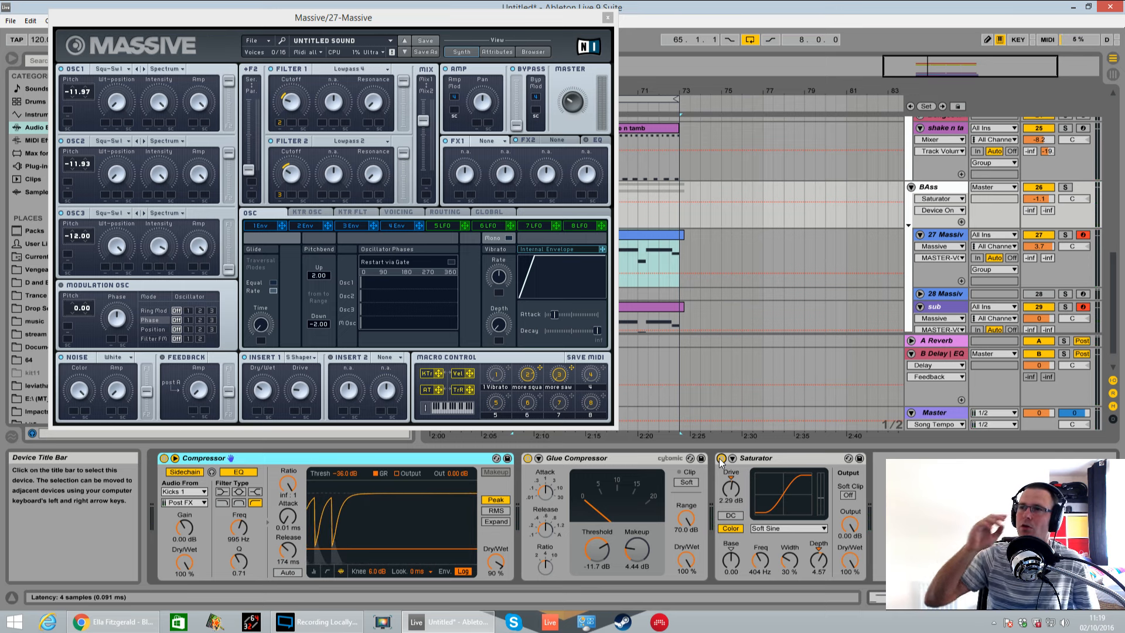
click(799, 529)
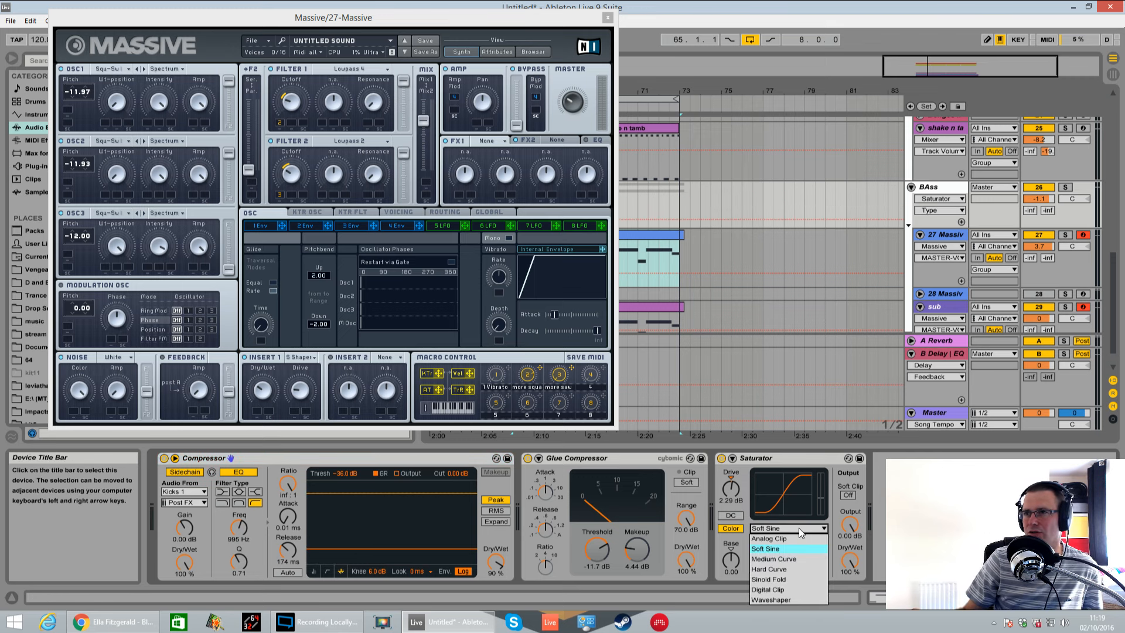
click(799, 528)
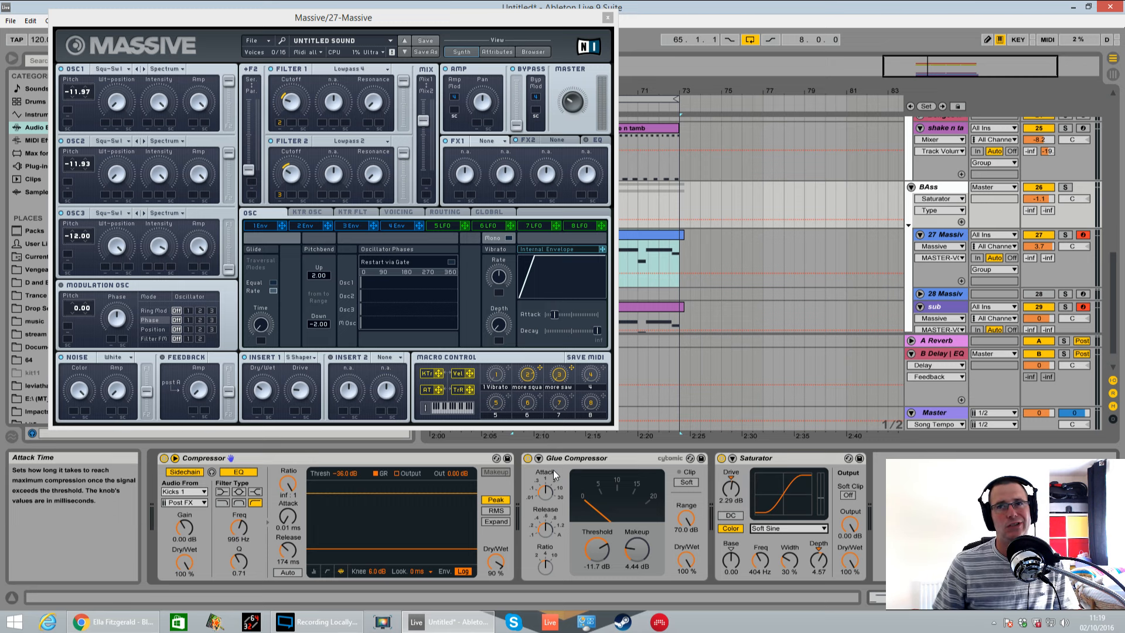
- Bring the Massive window back, solo the BAss group, and adjust the more saw and more square macros during playback
drag(503, 16, 728, 66)
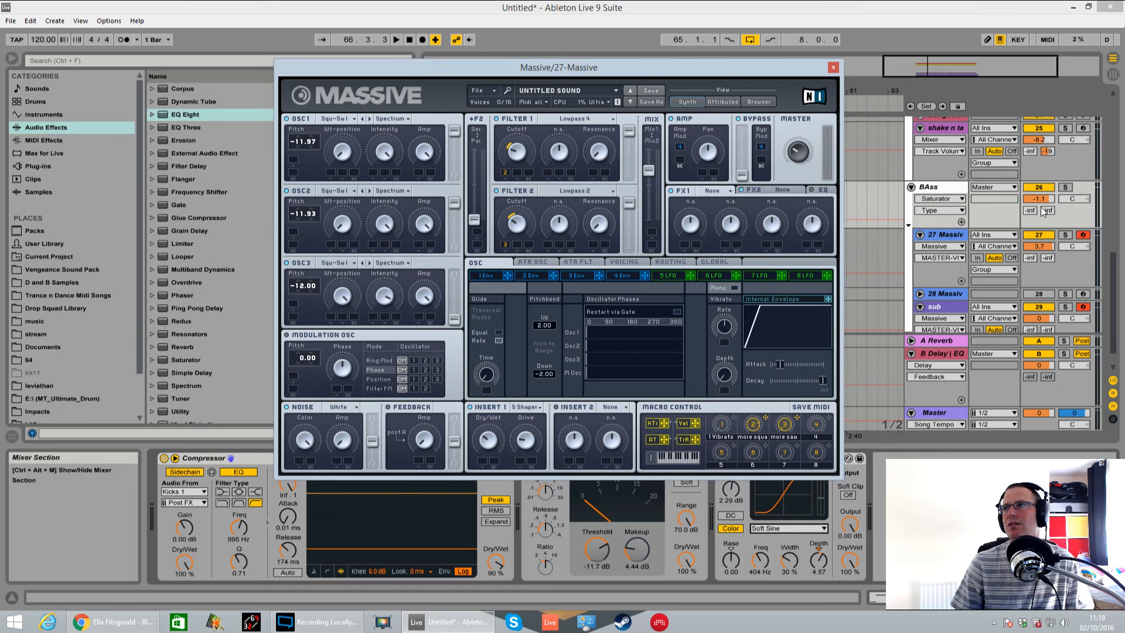
click(1065, 187)
key(space)
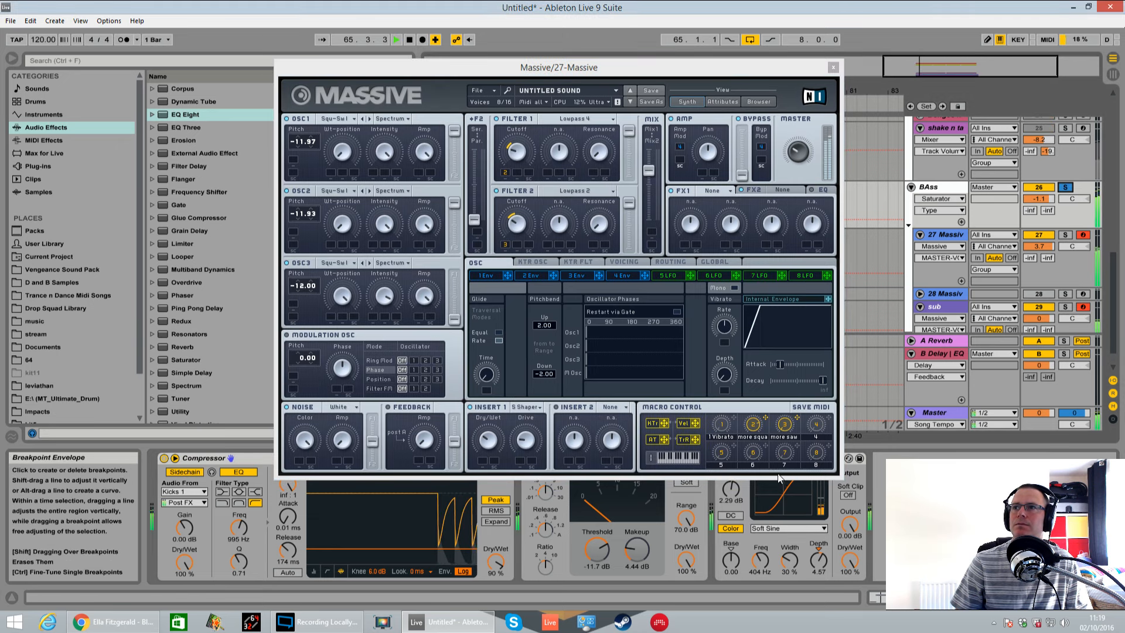
click(781, 427)
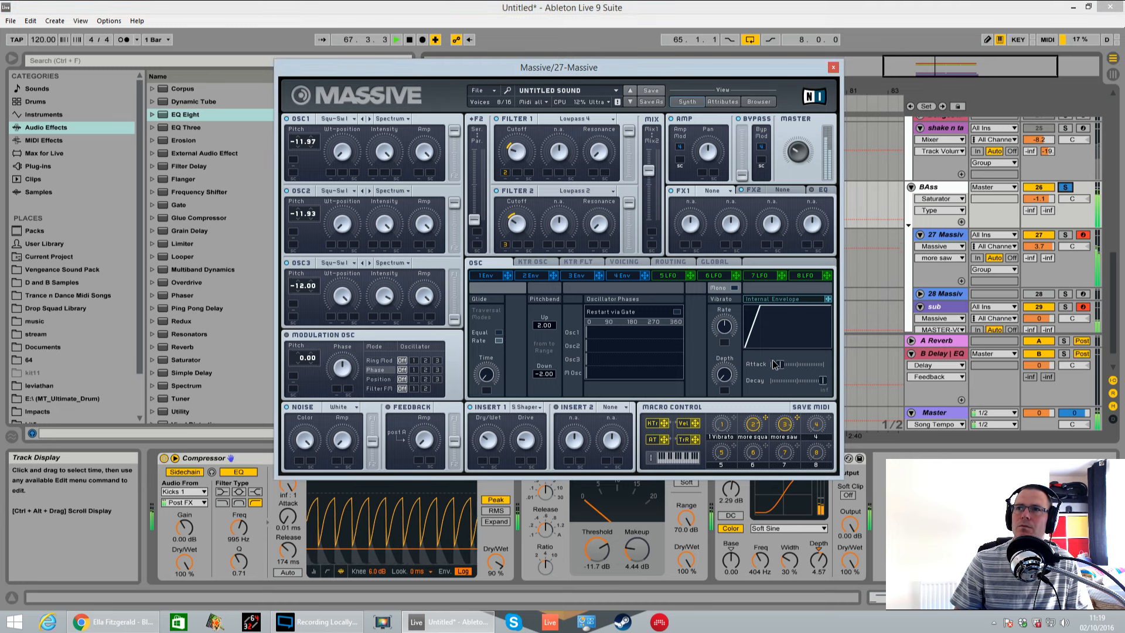
click(759, 420)
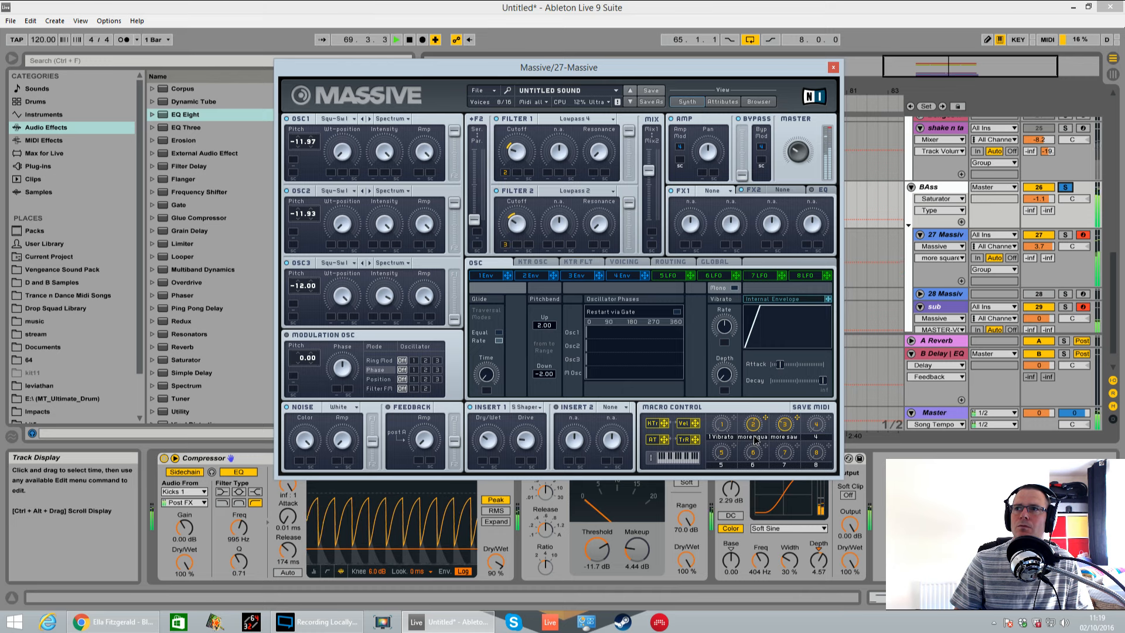
key(space)
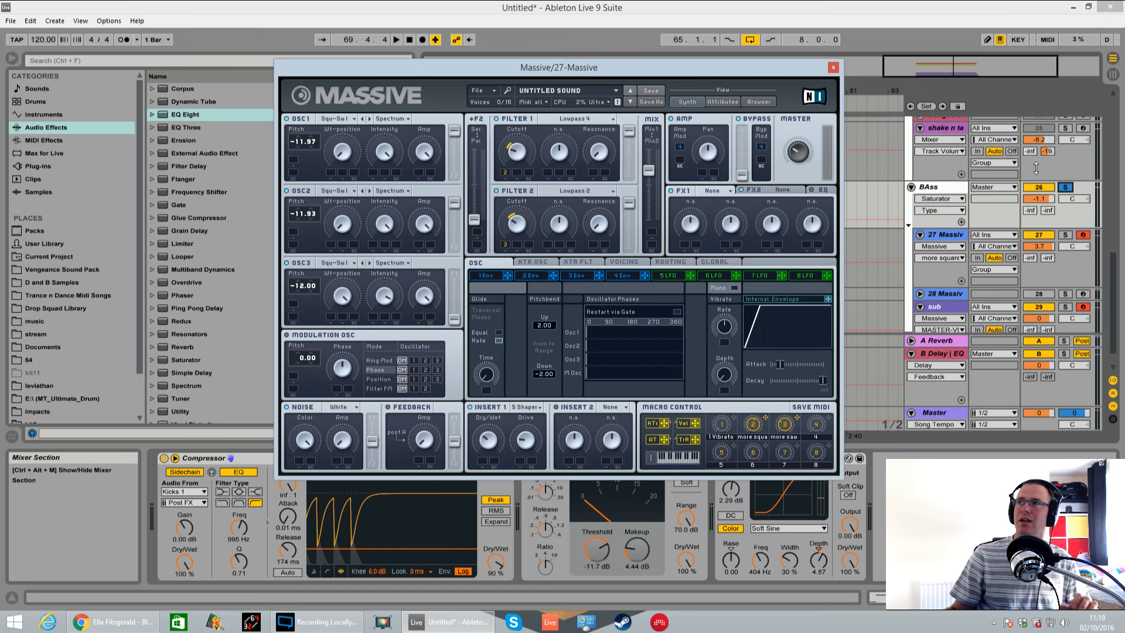
- Unsolo the BAss group, adjust Massive's master level and more saw macro against the full mix, and reposition the Massive window after stopping playback
click(1064, 188)
key(space)
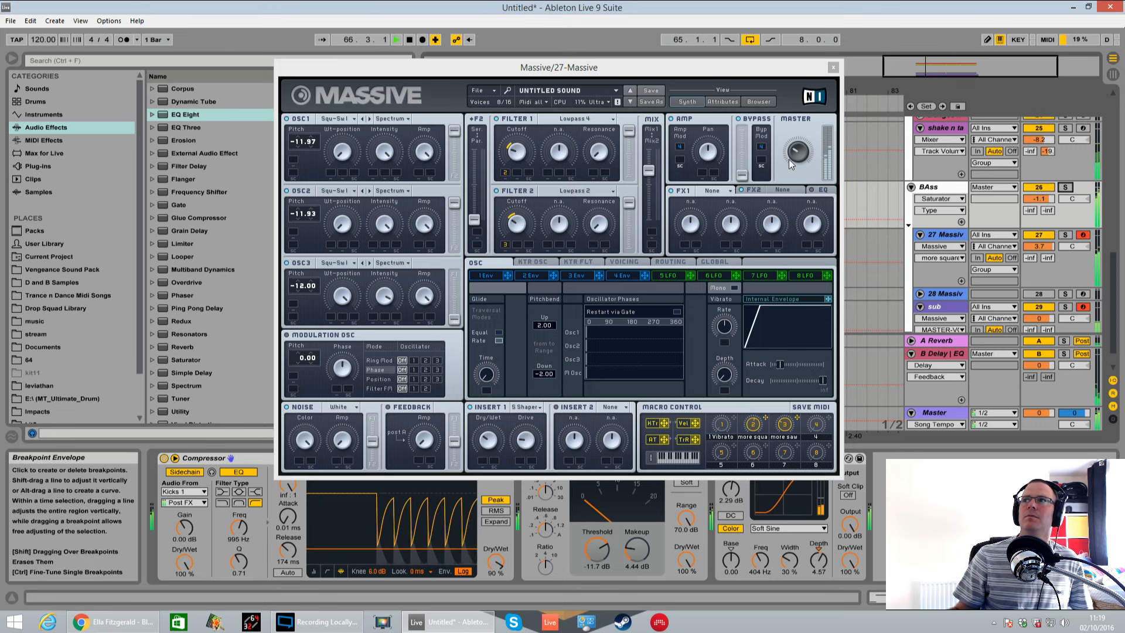
click(792, 153)
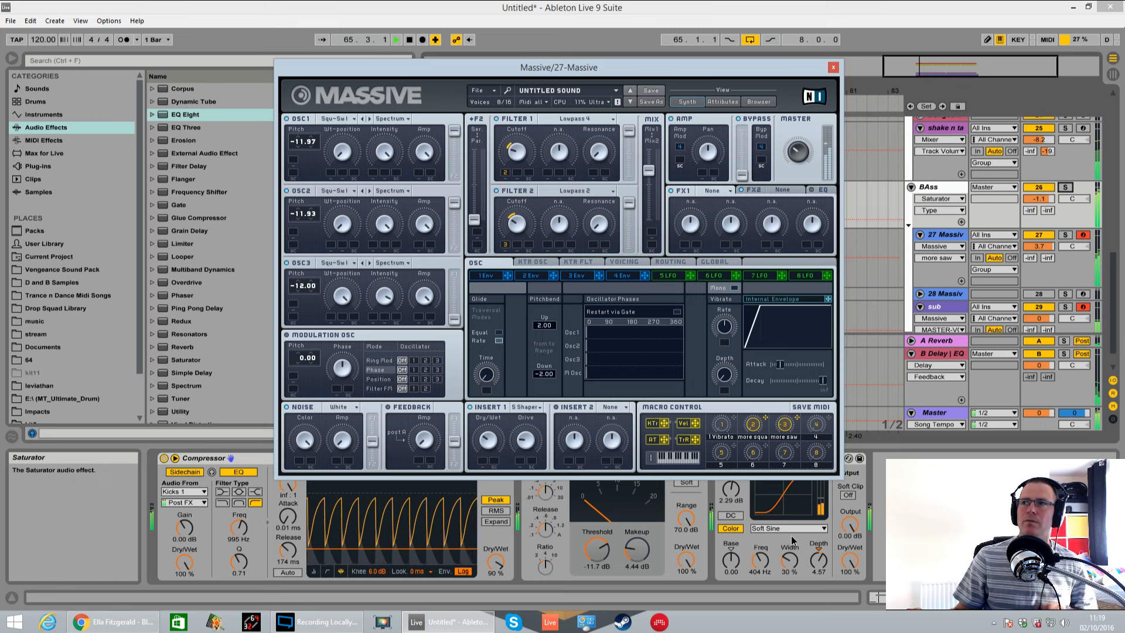
key(space)
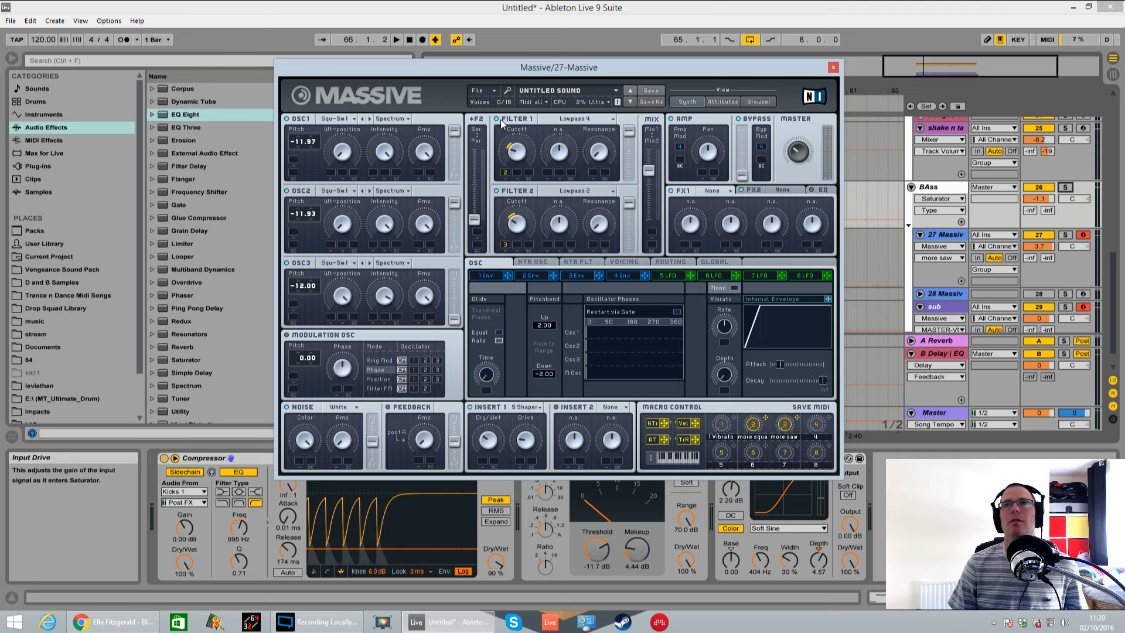
drag(687, 61, 715, 103)
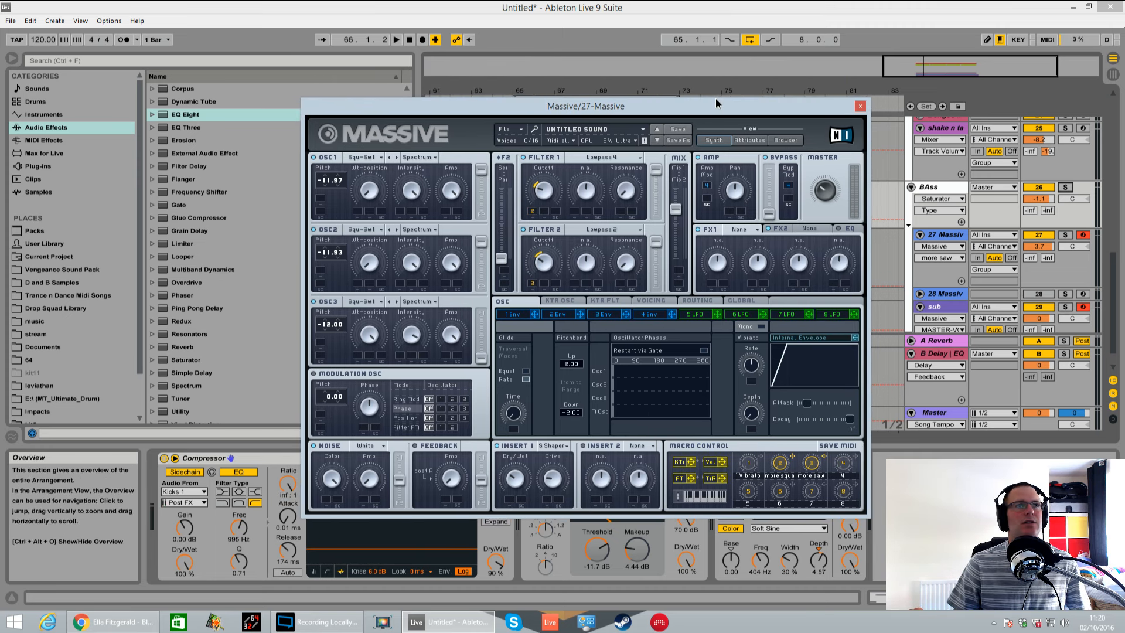